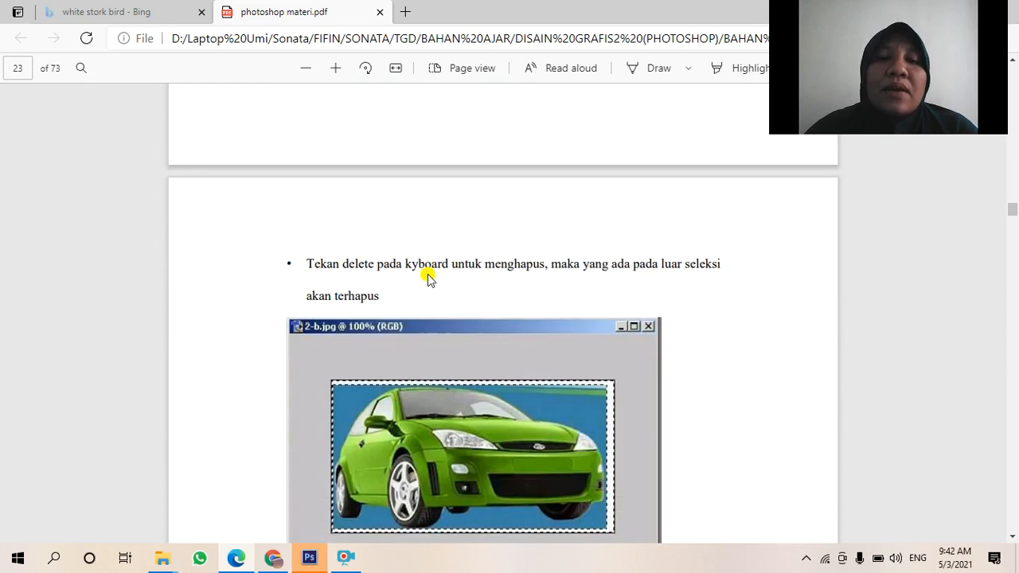
Read the selection exercises in the PDF, covering the Rectangular Marquee with Add to Selection and the Lasso tool flower examples.
scroll(341, 276, "down", 8)
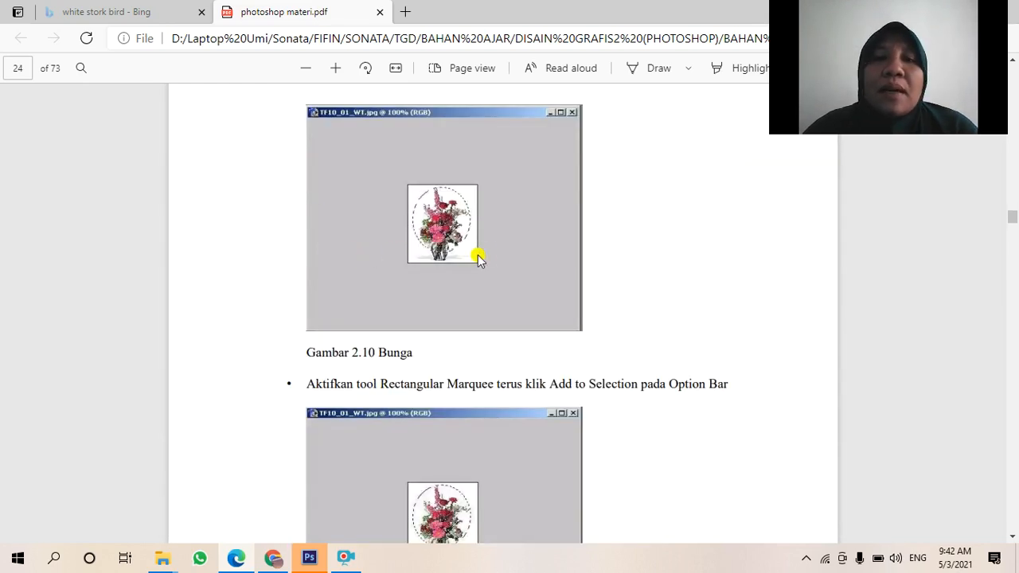
scroll(461, 250, "up", 1)
scroll(460, 250, "up", 1)
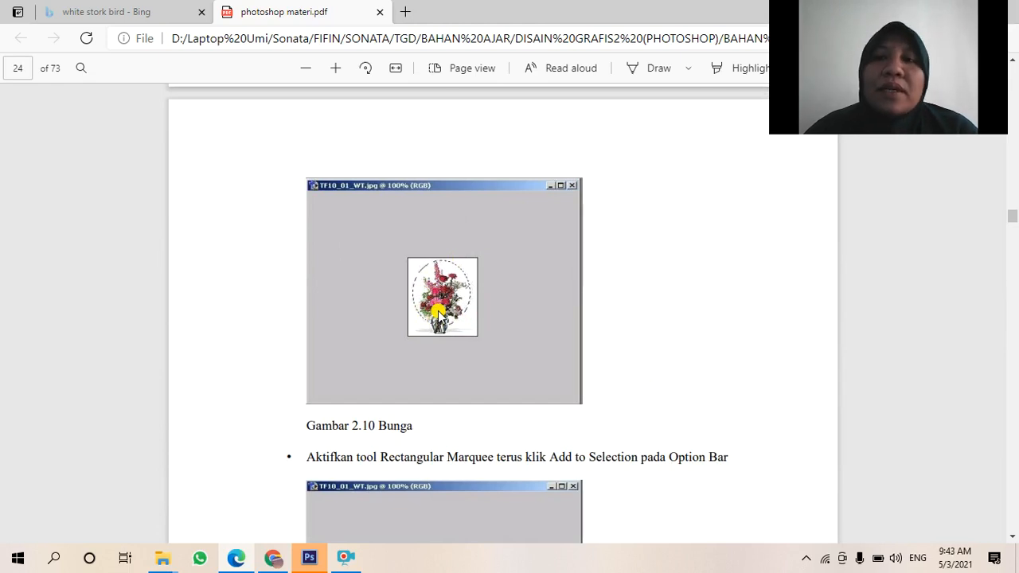
scroll(439, 315, "down", 2)
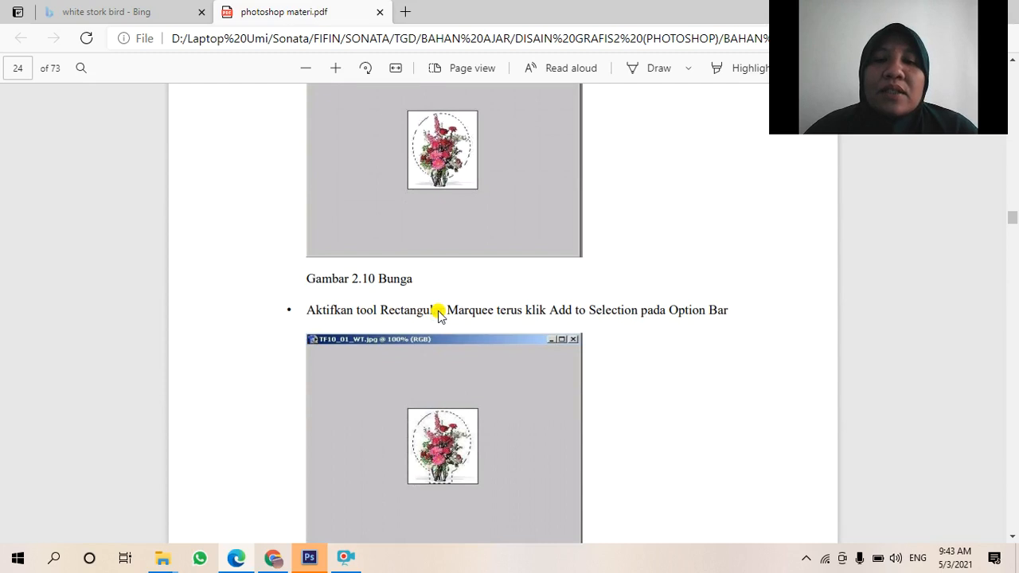
scroll(439, 314, "down", 4)
scroll(438, 314, "down", 4)
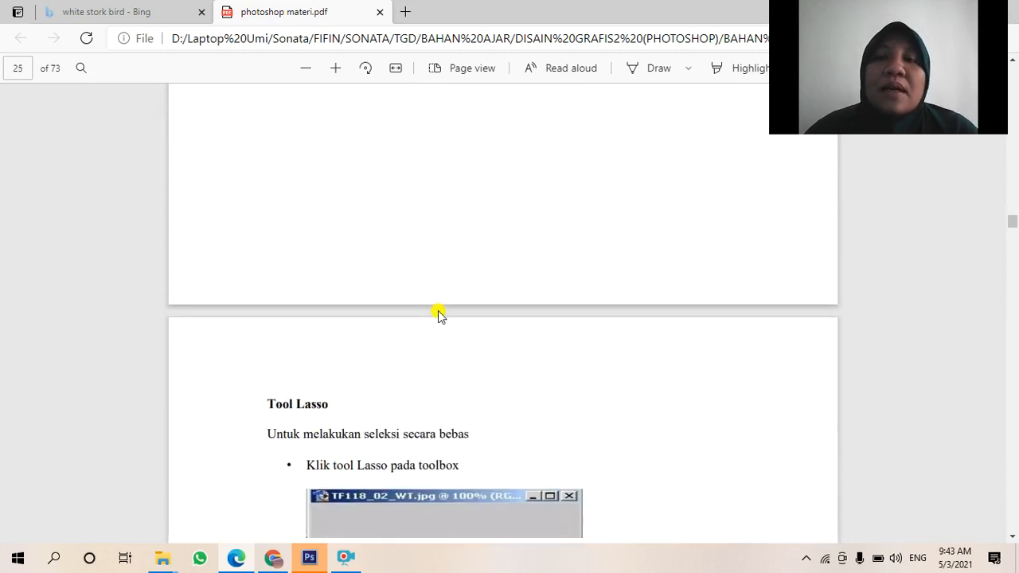
scroll(438, 314, "down", 2)
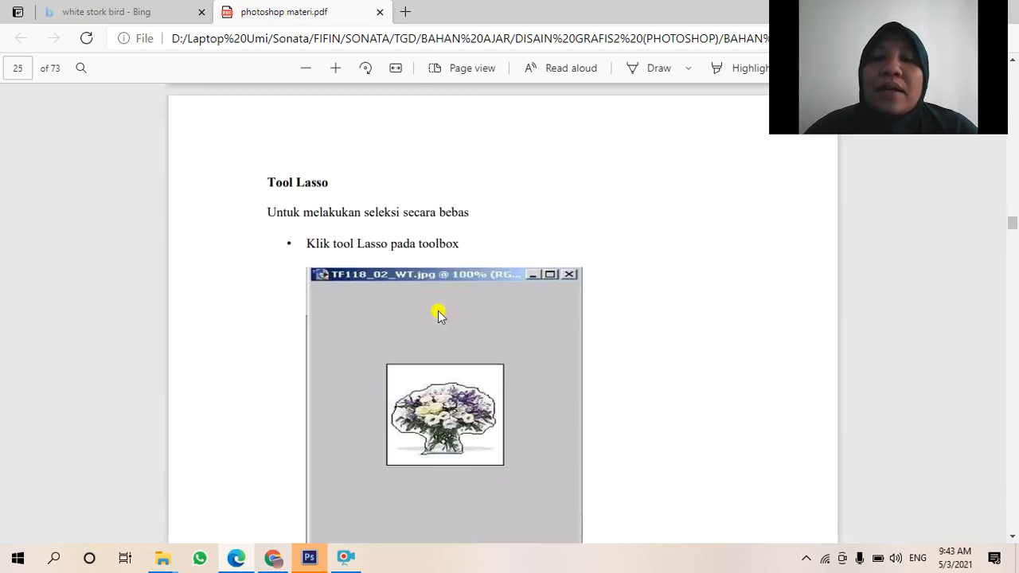
scroll(438, 314, "down", 2)
scroll(438, 314, "up", 1)
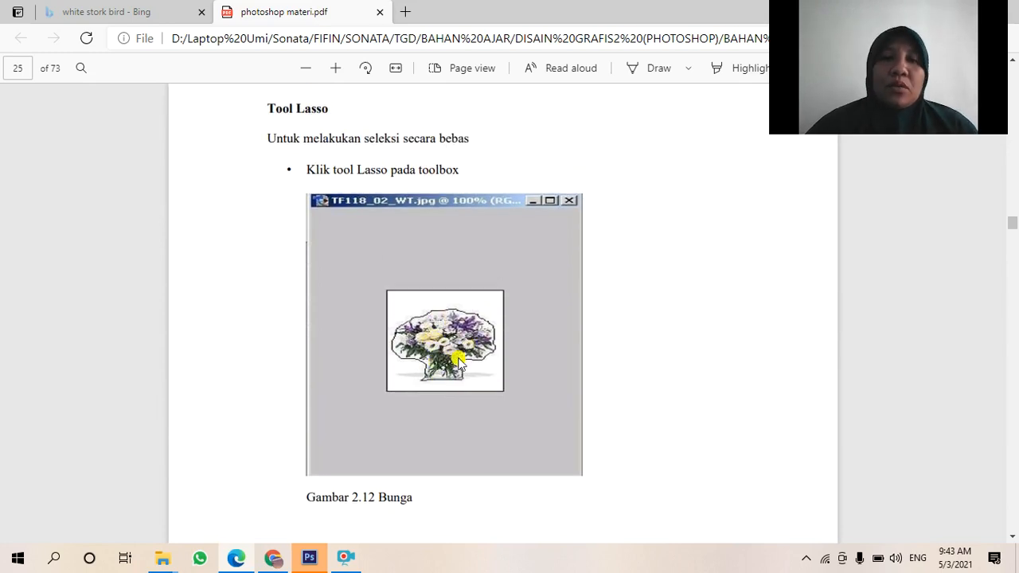
scroll(455, 353, "down", 1)
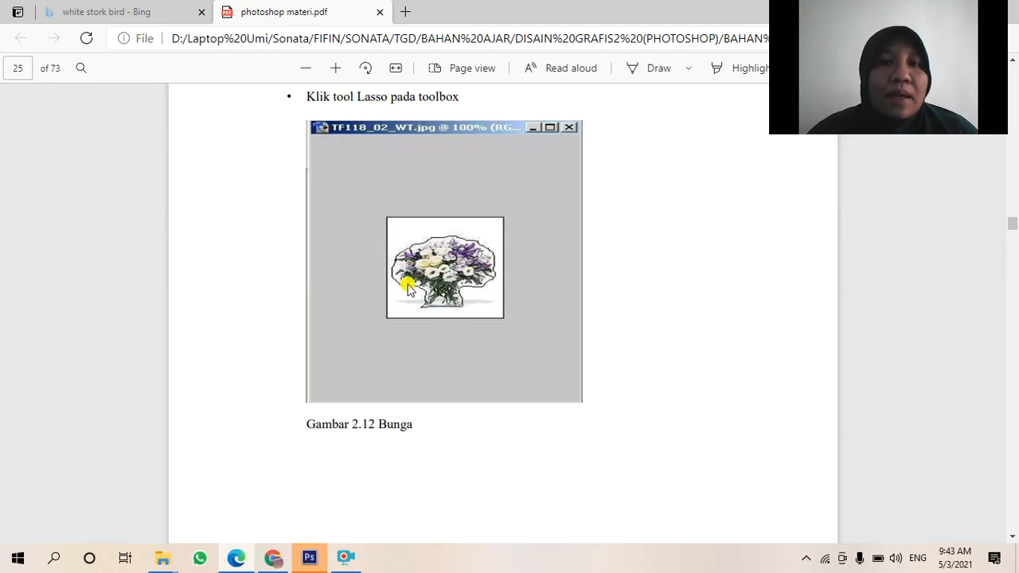
Go back to chapter 2, "Teknik Dasar PhotoShop", and review its introduction and the Pewarnaan, Gradient, Paint Bucket and Membuat Teks topics.
scroll(406, 289, "up", 20)
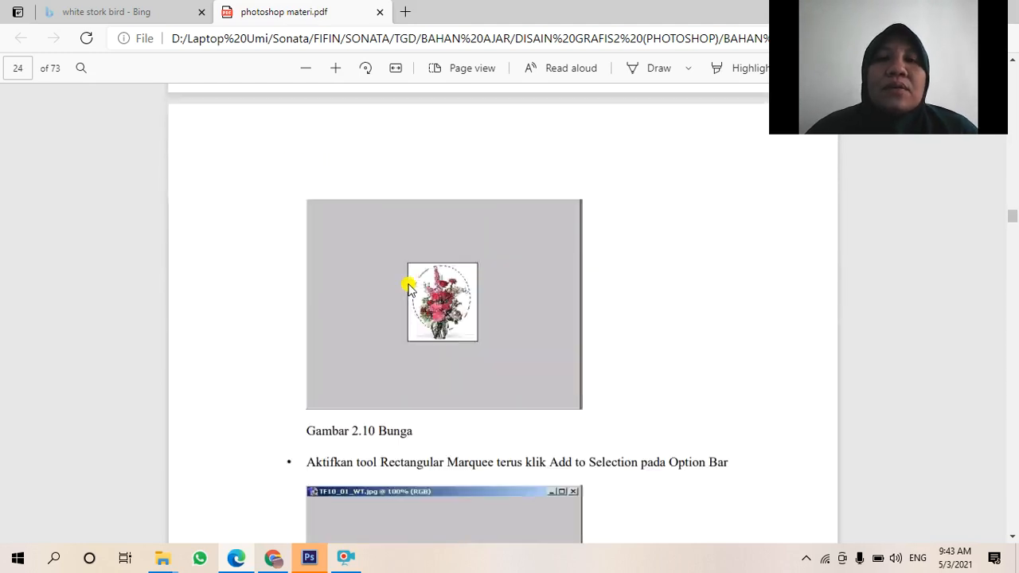
scroll(407, 288, "up", 20)
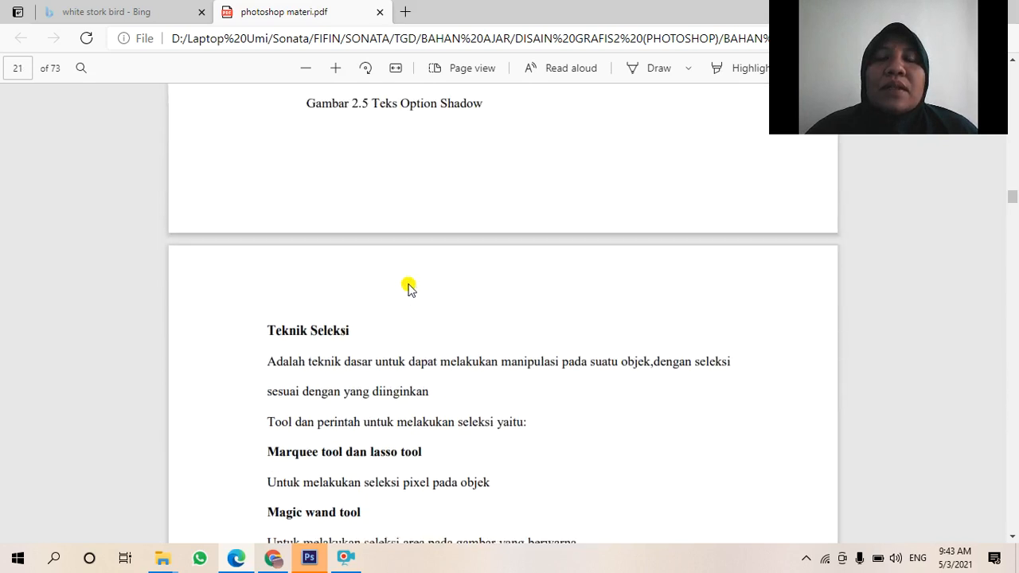
scroll(407, 288, "up", 15)
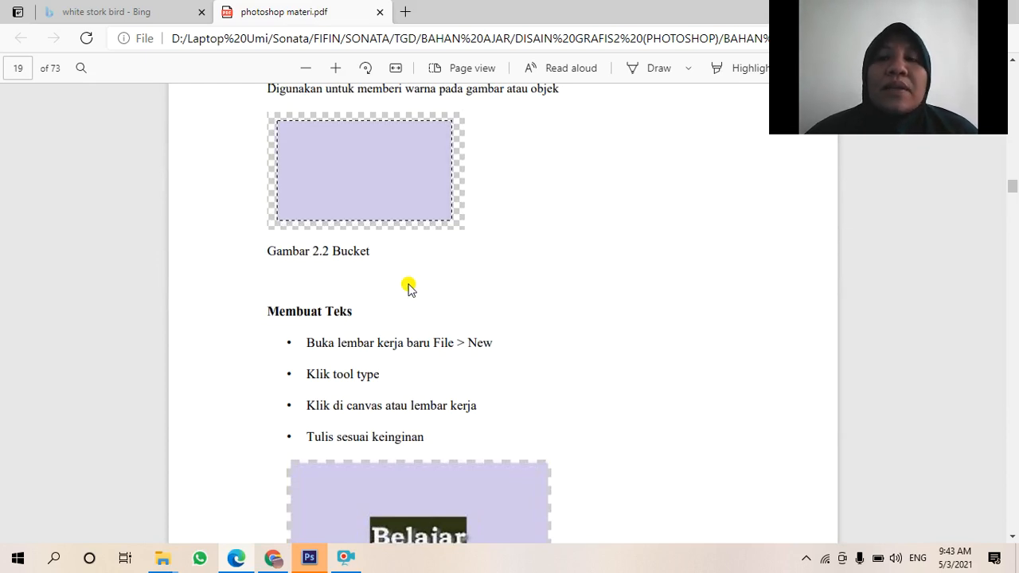
scroll(407, 288, "up", 15)
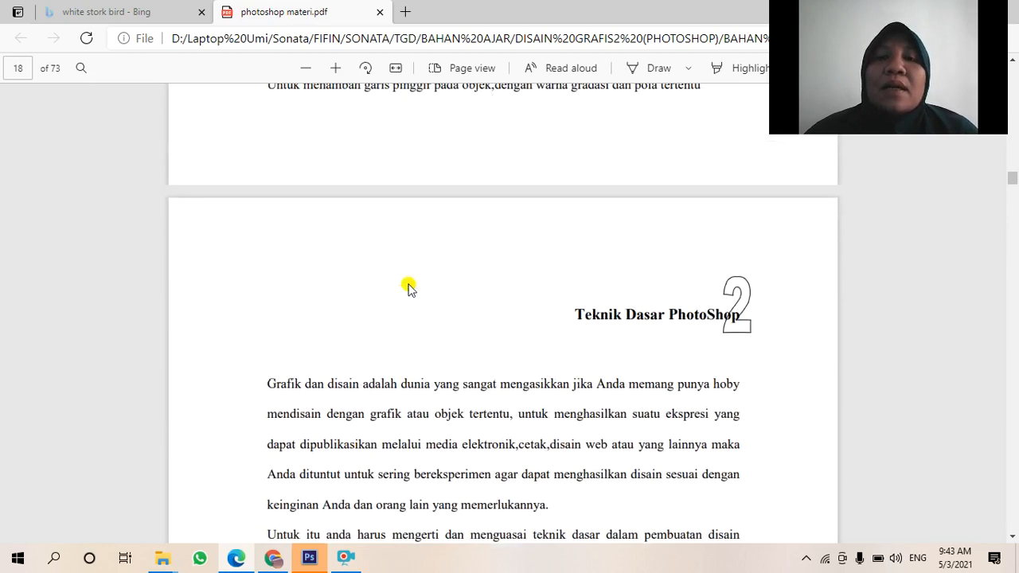
scroll(407, 288, "down", 2)
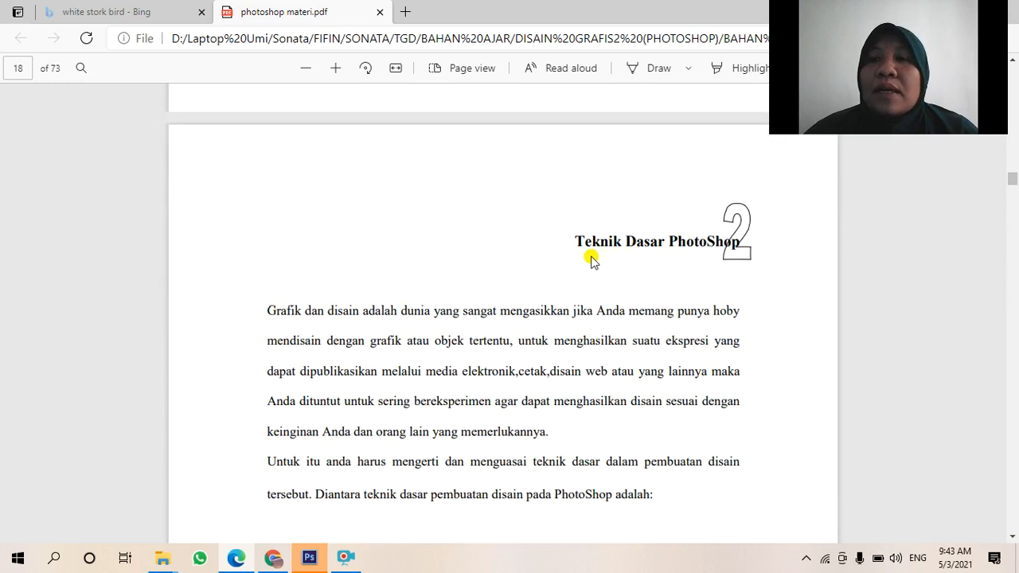
scroll(591, 261, "down", 2)
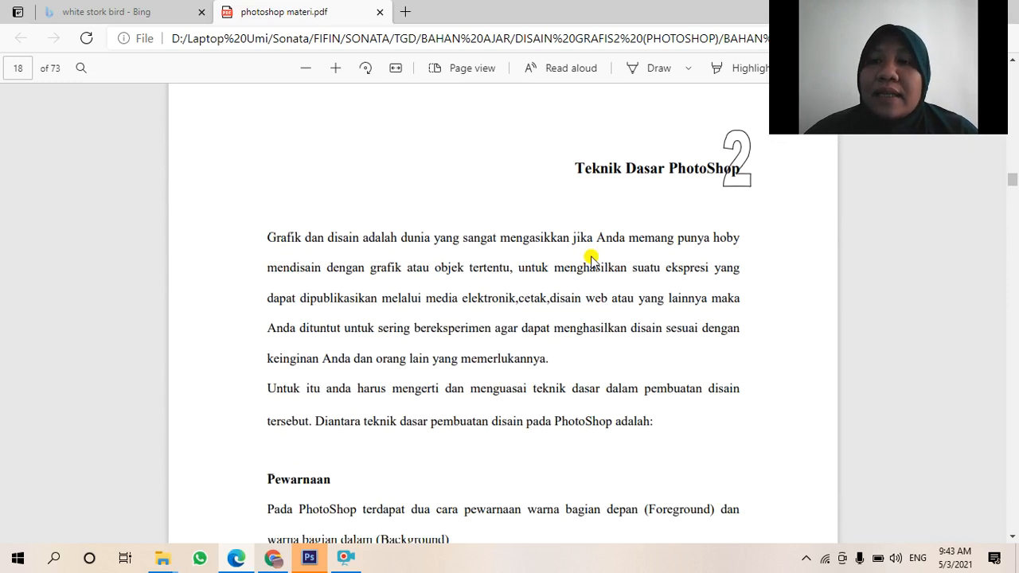
scroll(592, 259, "down", 8)
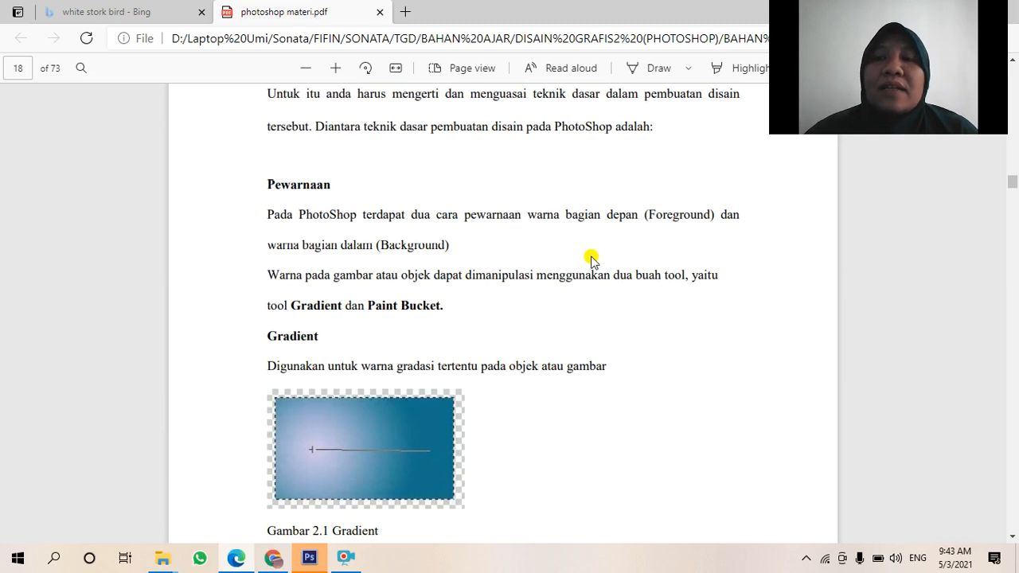
scroll(592, 261, "down", 12)
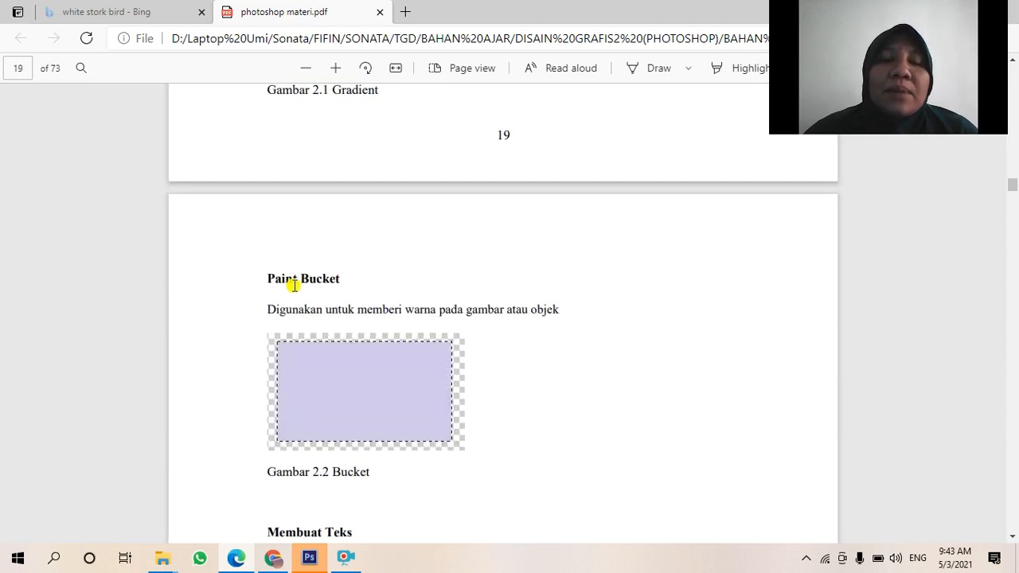
scroll(294, 286, "down", 6)
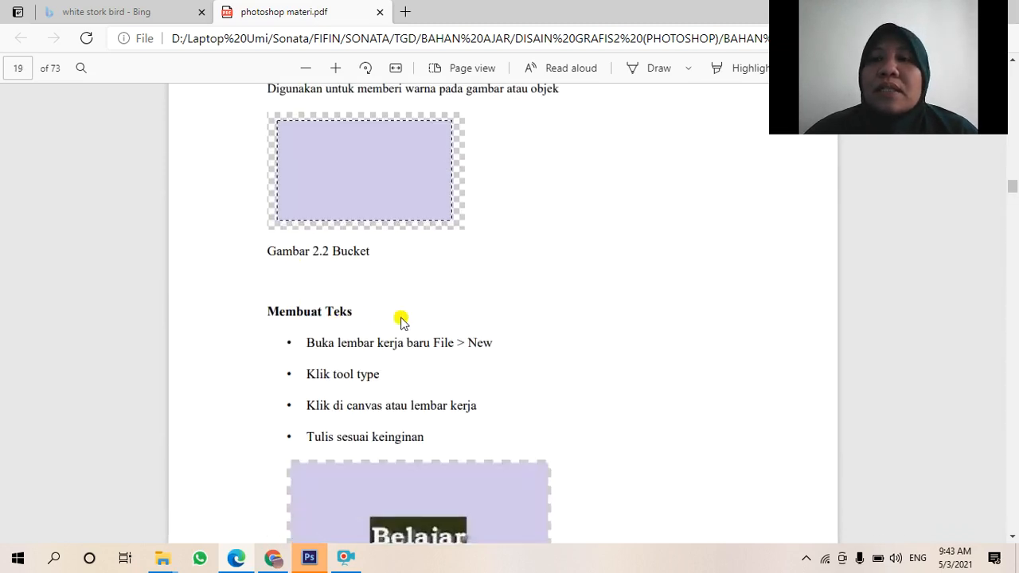
scroll(401, 321, "up", 20)
scroll(401, 320, "up", 3)
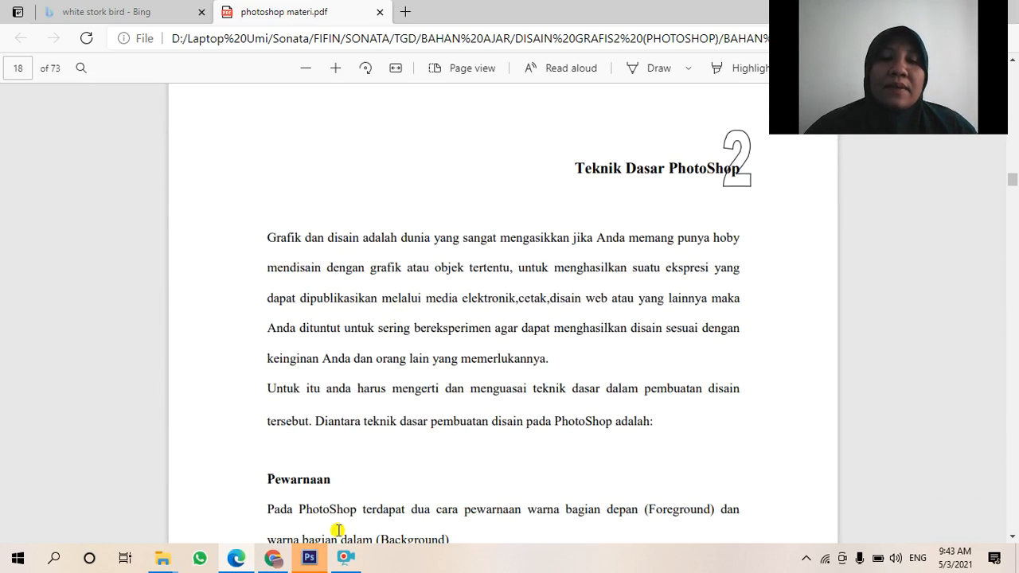
Check the Photoshop workspace, then return to the PDF and read the Pewarnaan section about foreground and background colours.
left_click(310, 559)
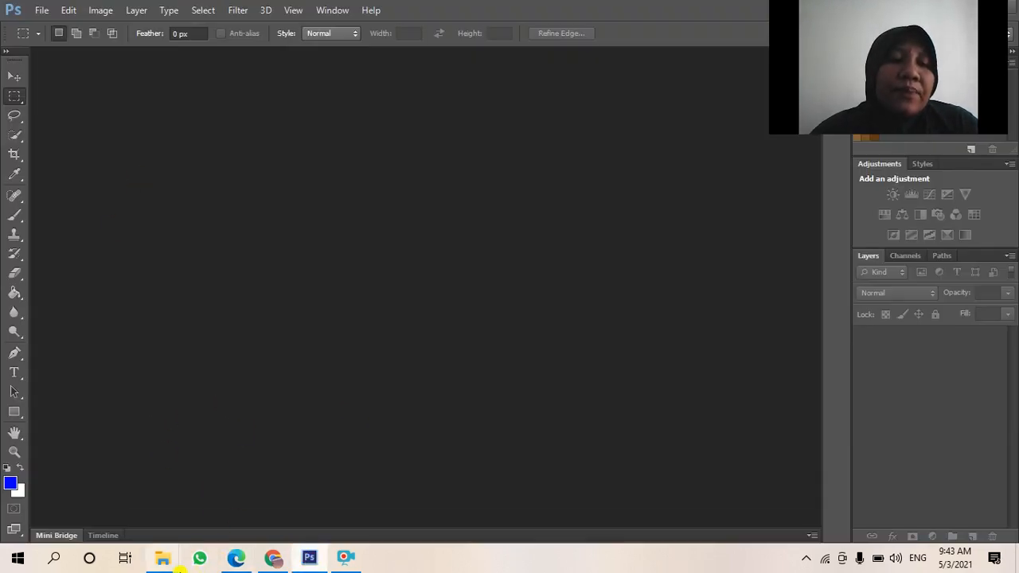
left_click(235, 560)
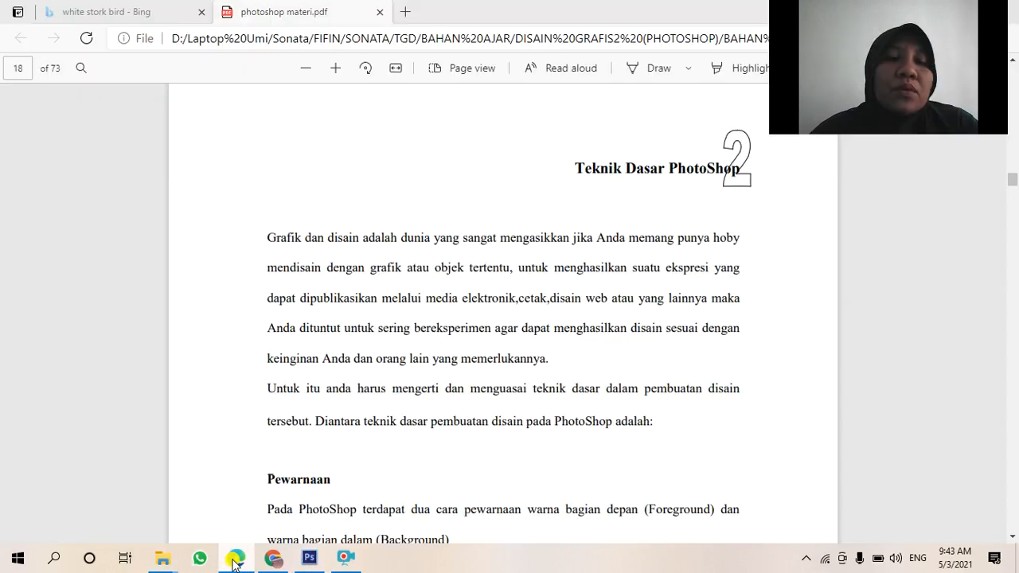
scroll(341, 457, "down", 3)
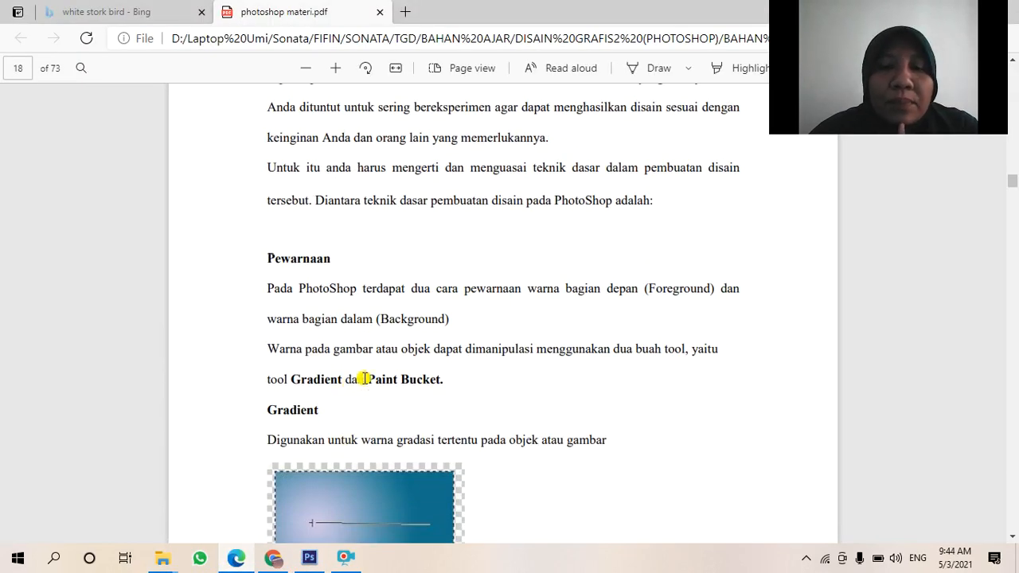
Switch to Photoshop and set the foreground colour to a muted greyish blue.
left_click(310, 558)
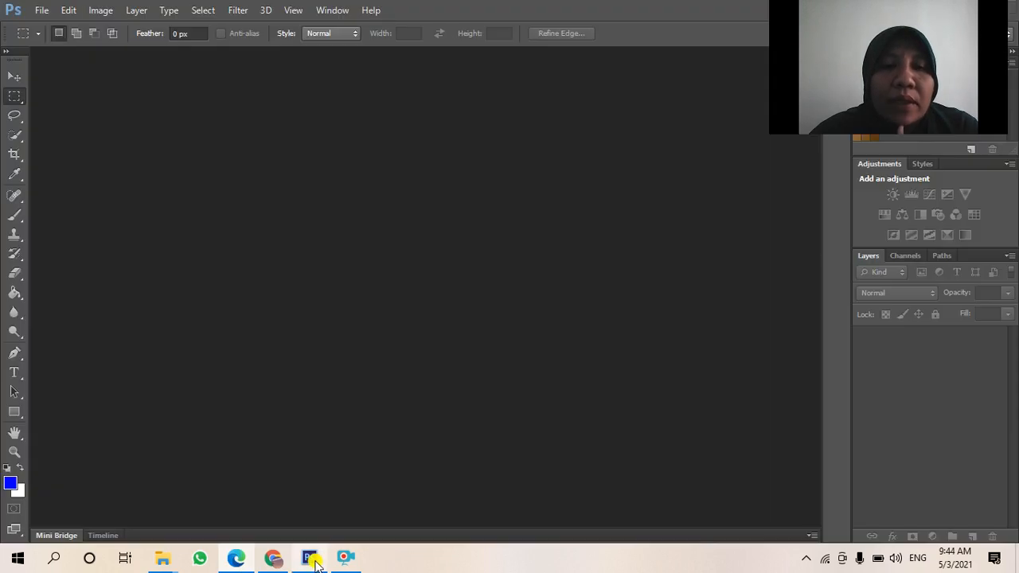
key("i")
left_click(12, 482)
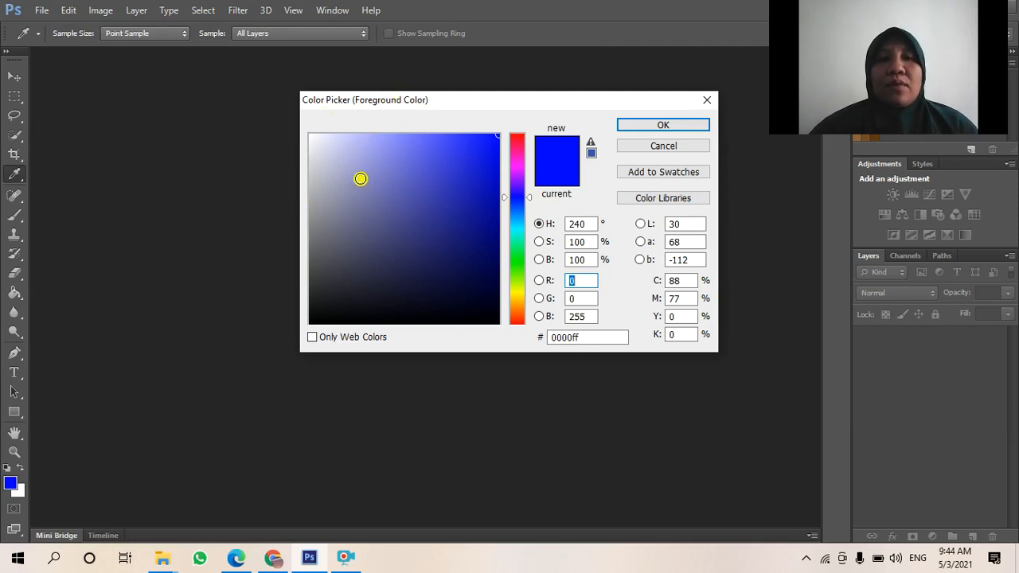
left_click(361, 179)
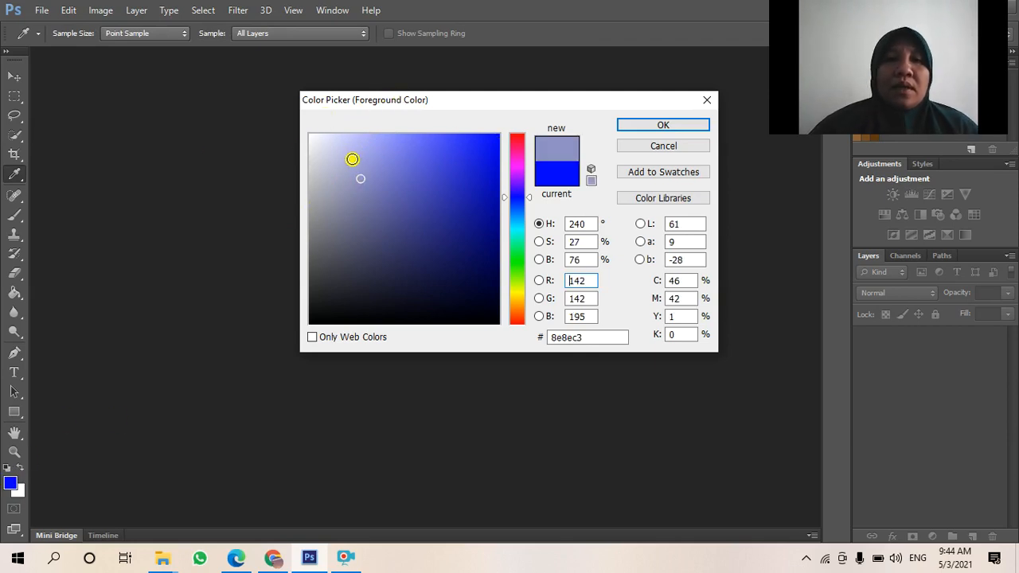
left_click(353, 159)
left_click(387, 163)
left_click(396, 199)
left_click(347, 204)
left_click(634, 127)
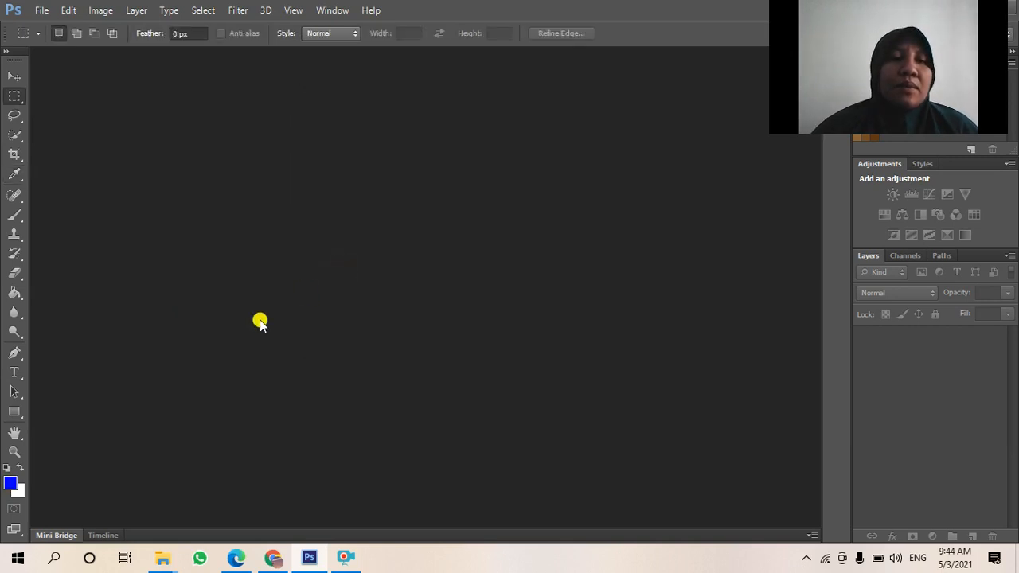
Set the background colour to the muted red c05757.
left_click(20, 489)
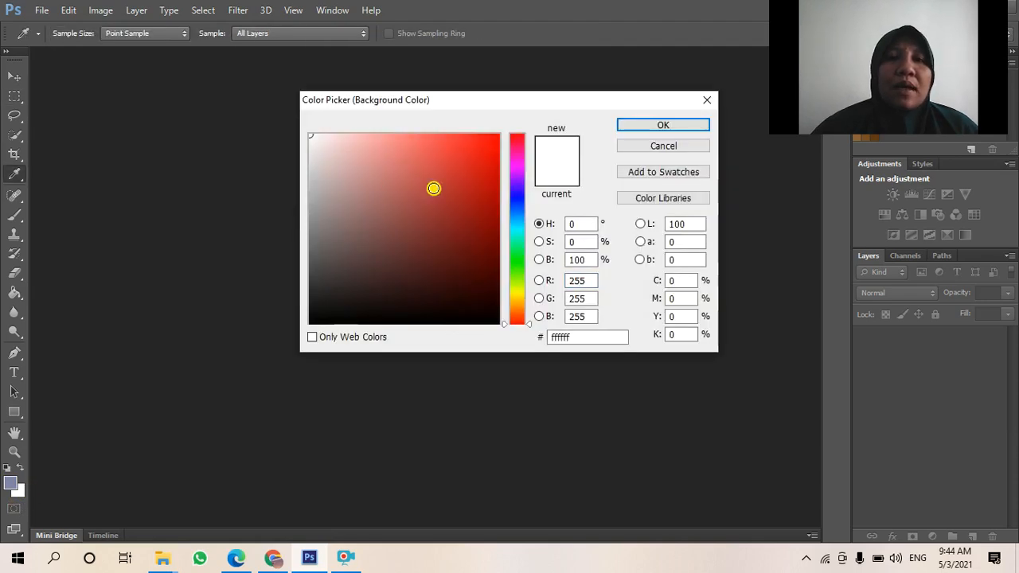
left_click(433, 188)
left_click(380, 214)
left_click(413, 180)
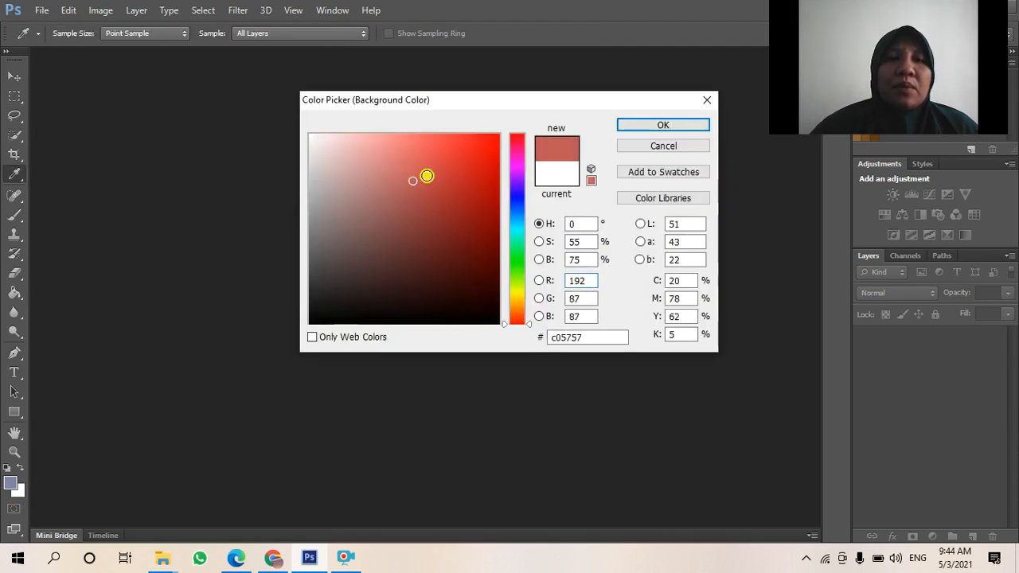
left_click(648, 126)
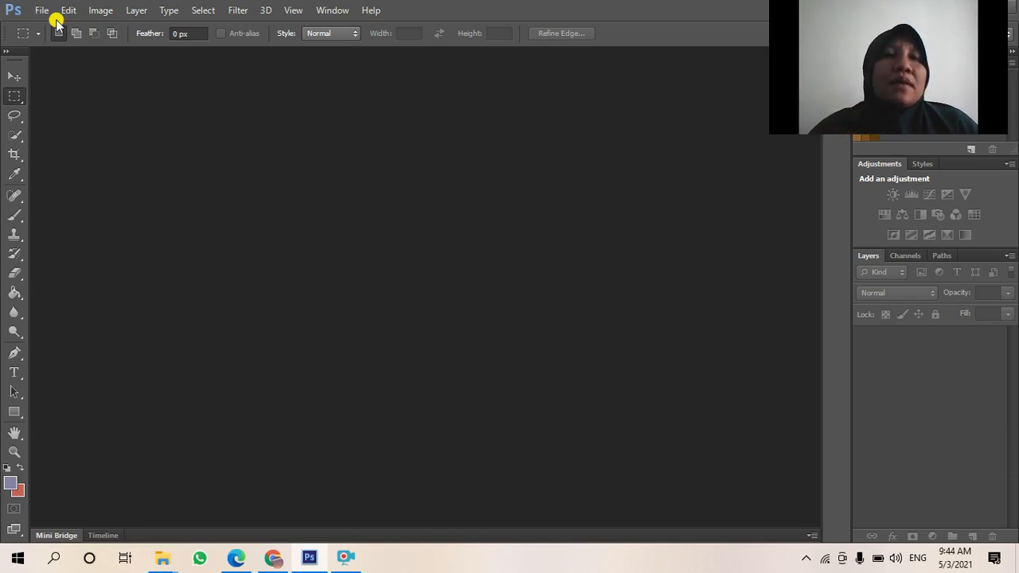
Create a new document named "lATIHAN BAB 2" with its background contents set to Background Color.
left_click(14, 77)
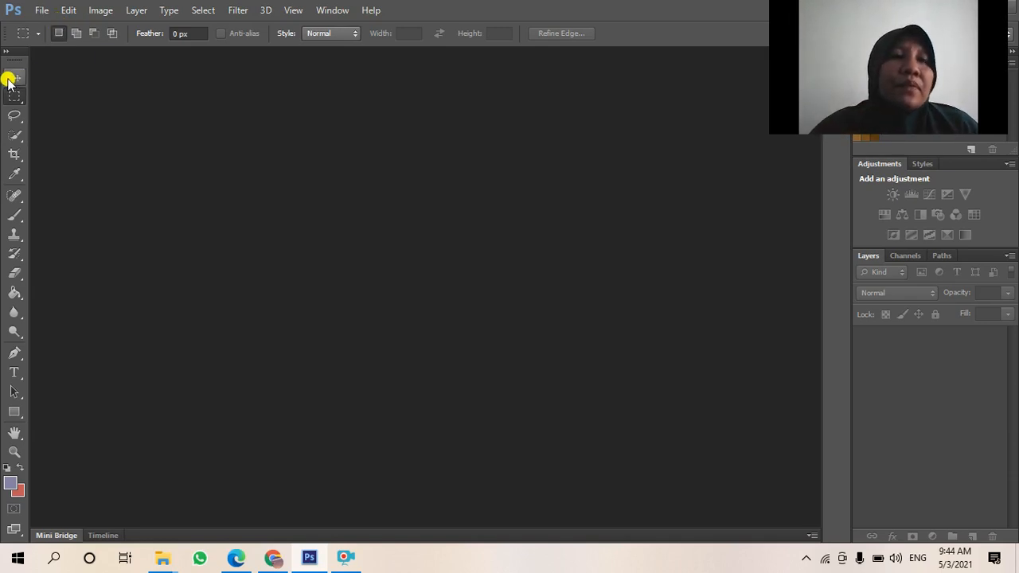
left_click(41, 10)
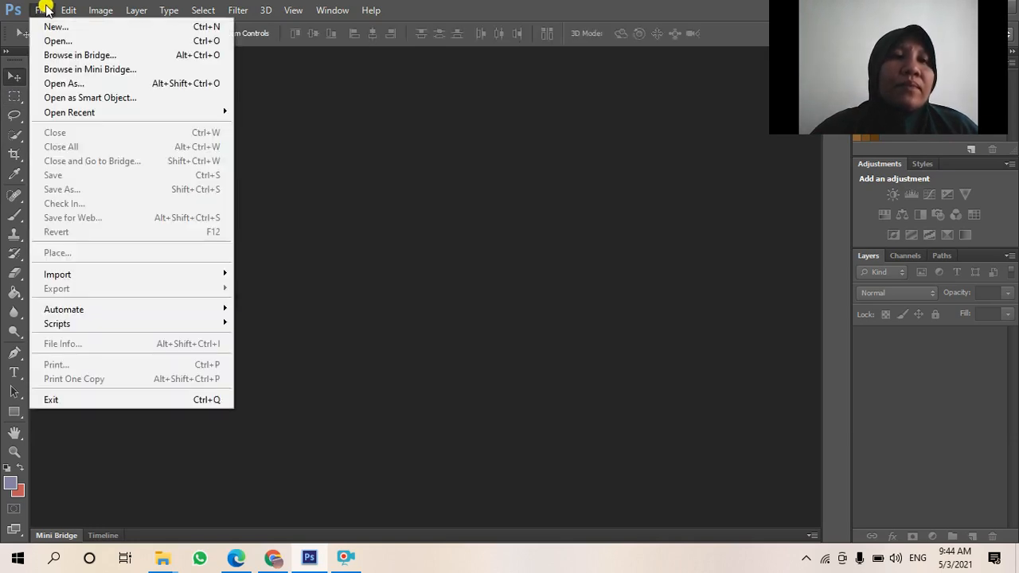
left_click(52, 28)
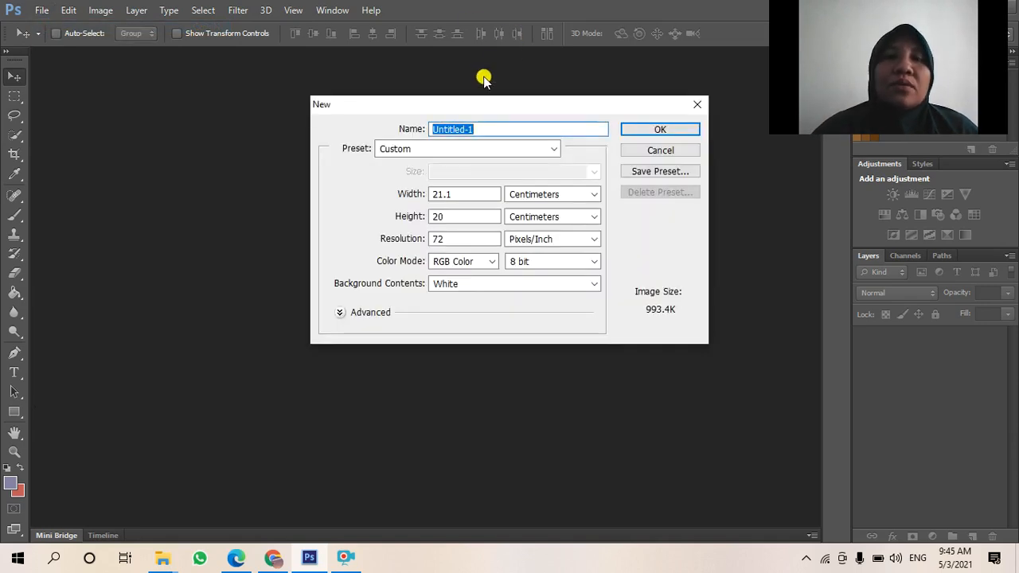
type("lATIHAN BAB 2")
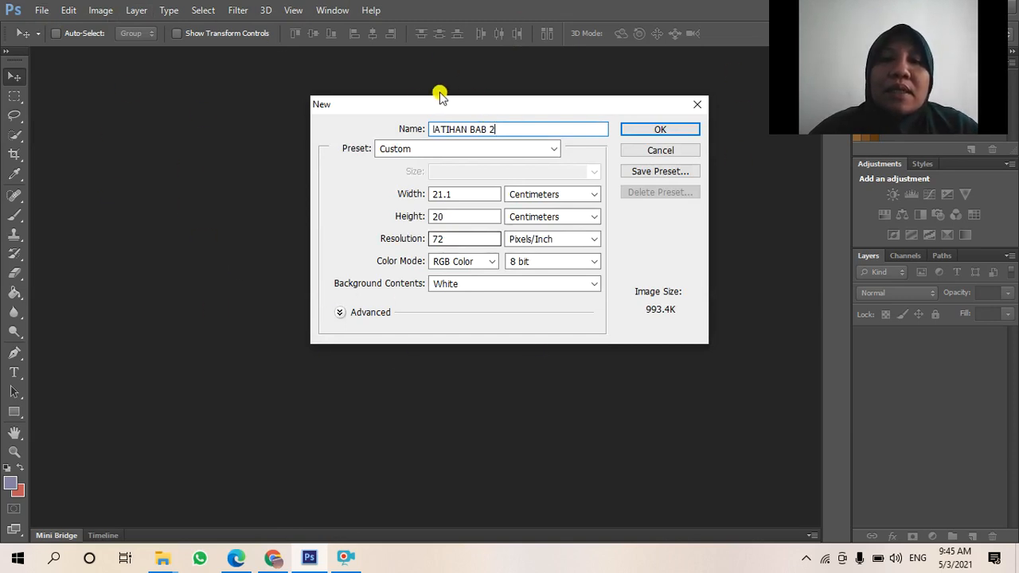
left_click(594, 285)
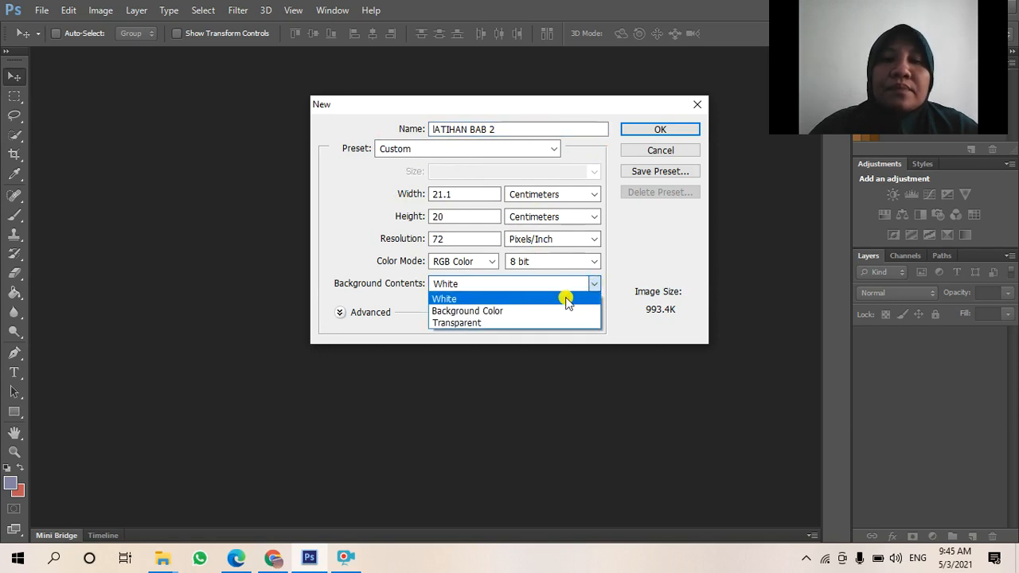
left_click(458, 313)
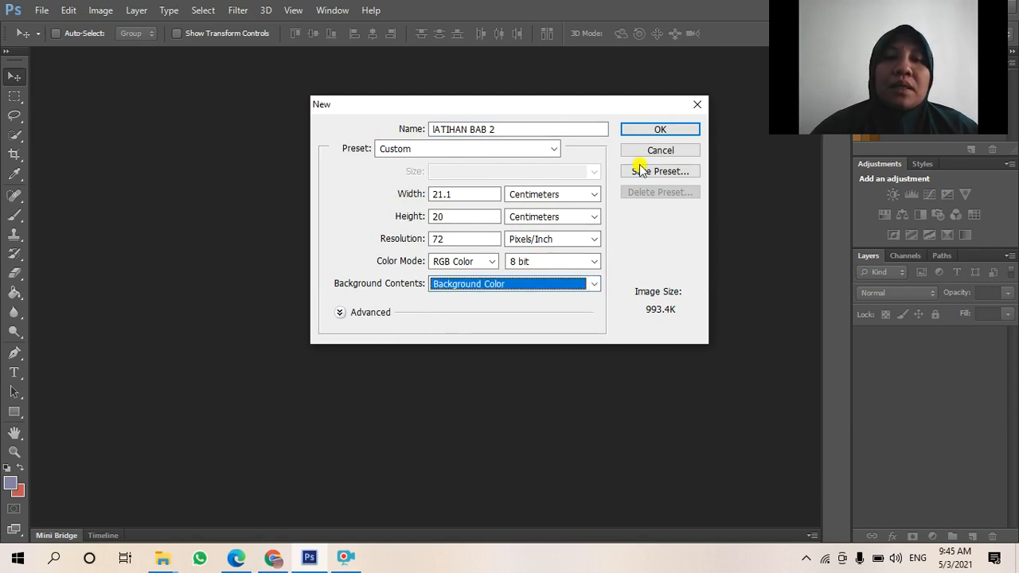
left_click(665, 131)
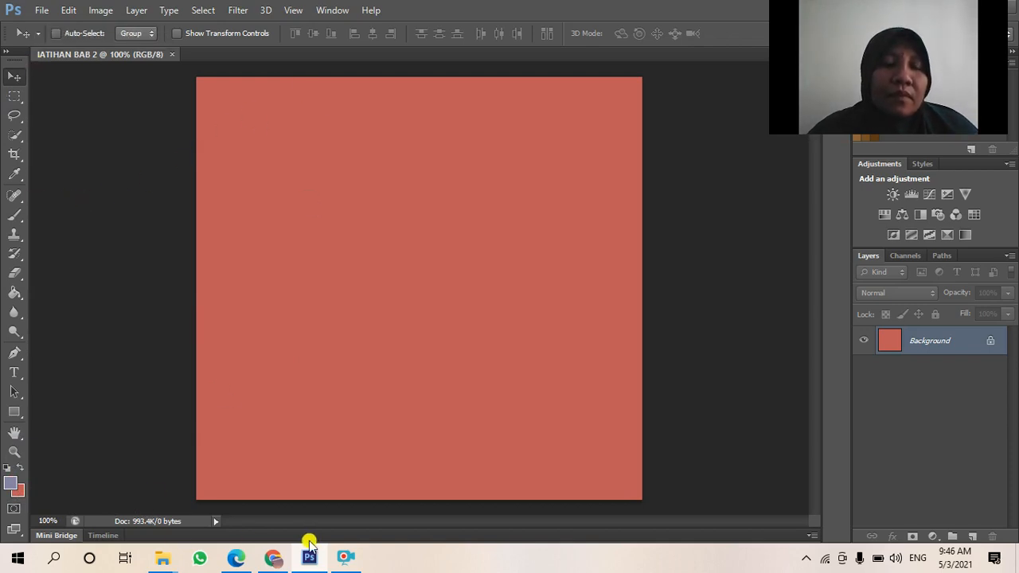
Switch back to the PDF in Edge and read the Gradient section on page 18.
left_click(235, 559)
scroll(355, 287, "down", 1)
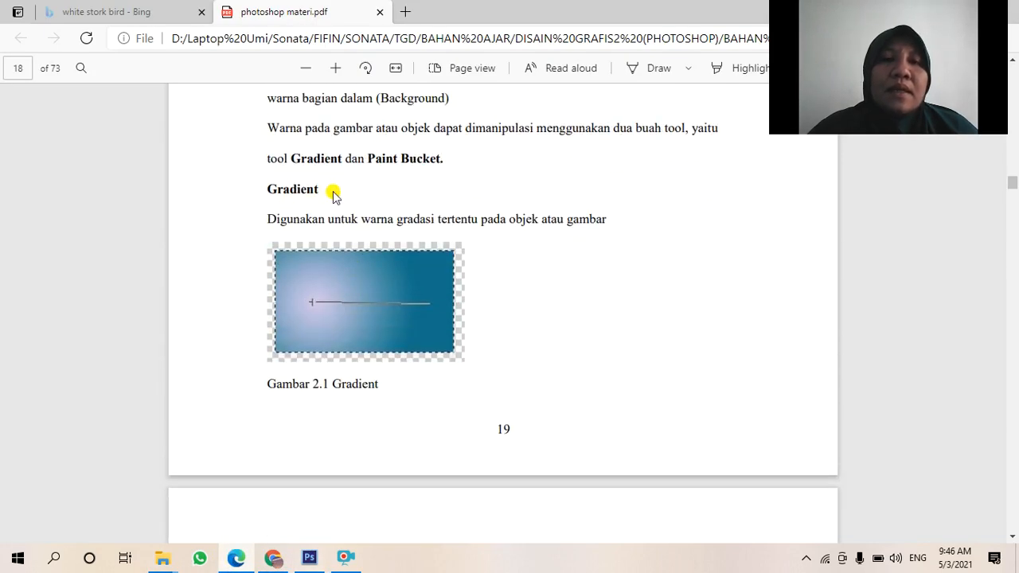
Read the Paint Bucket section on page 19 of the PDF and switch to Photoshop.
scroll(331, 253, "down", 5)
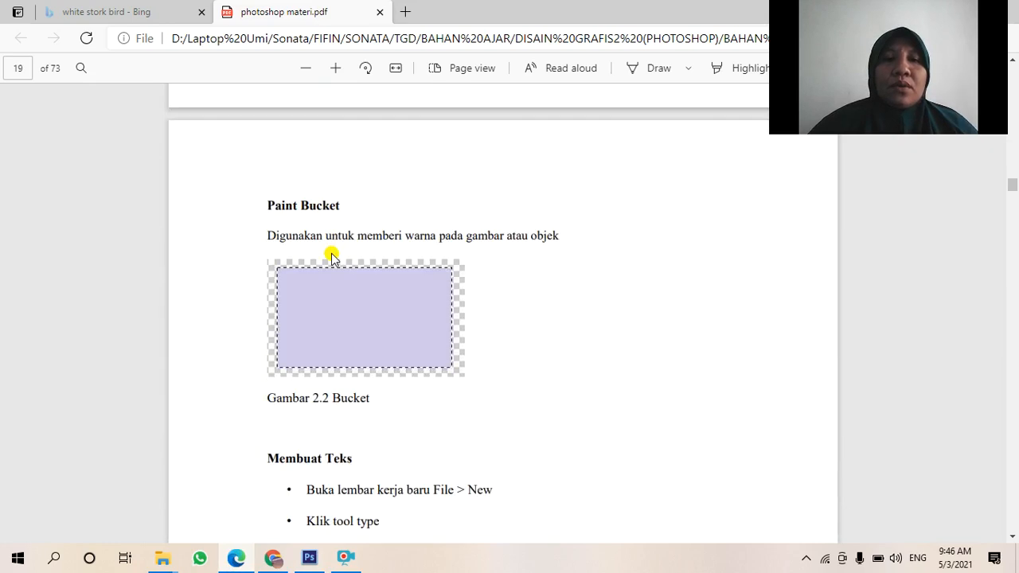
left_click(310, 557)
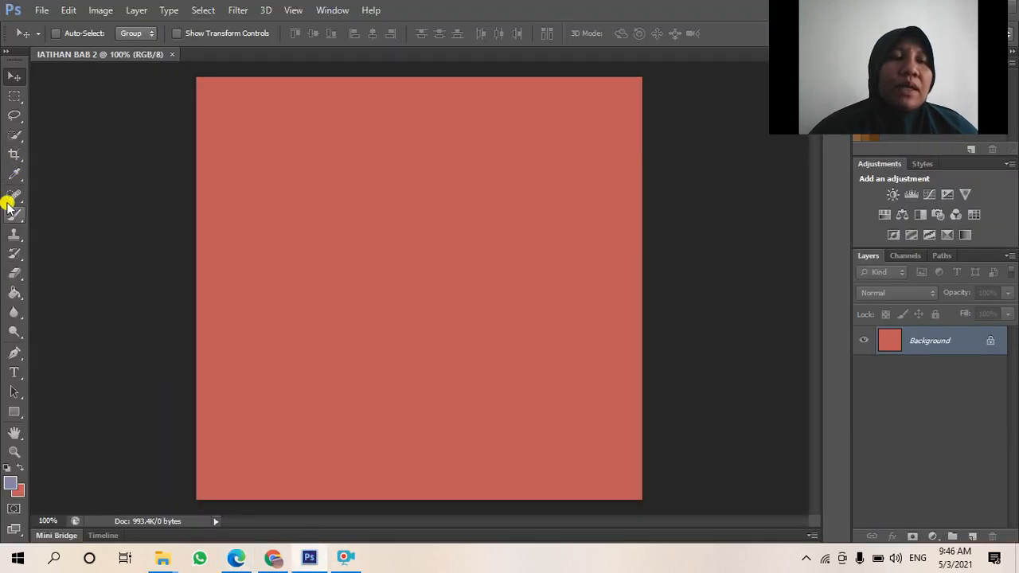
left_click(15, 97)
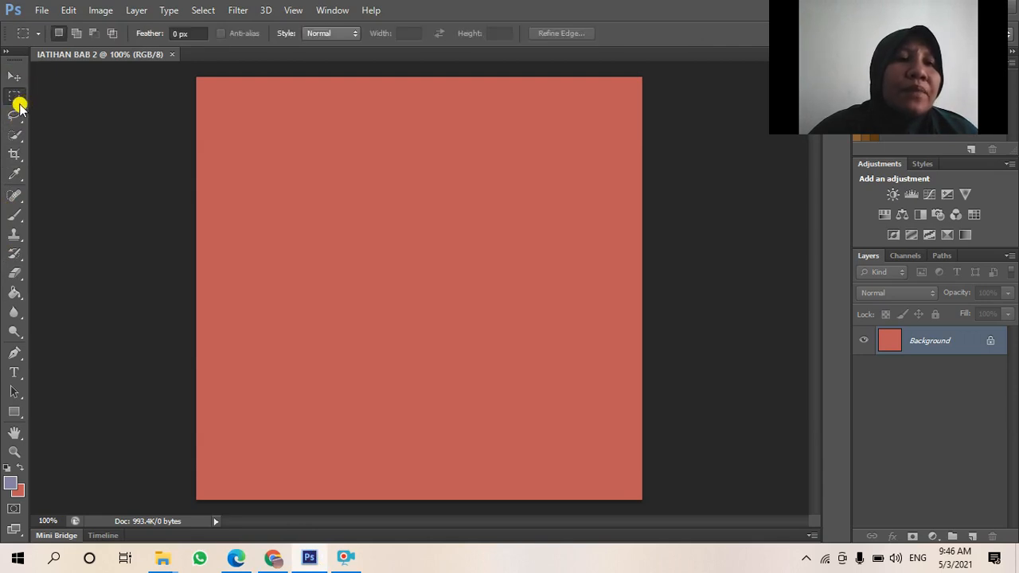
right_click(16, 96)
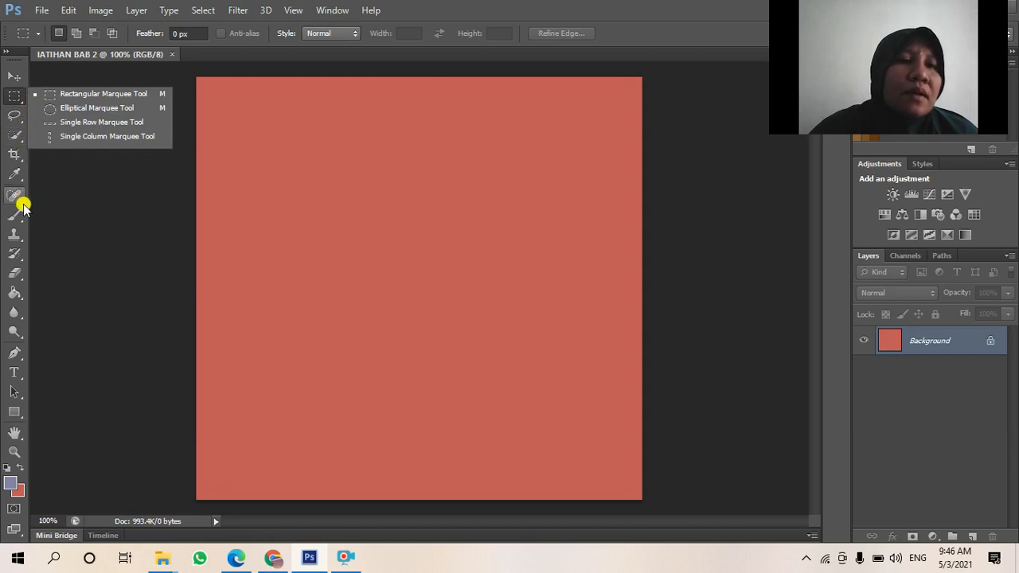
left_click(22, 140)
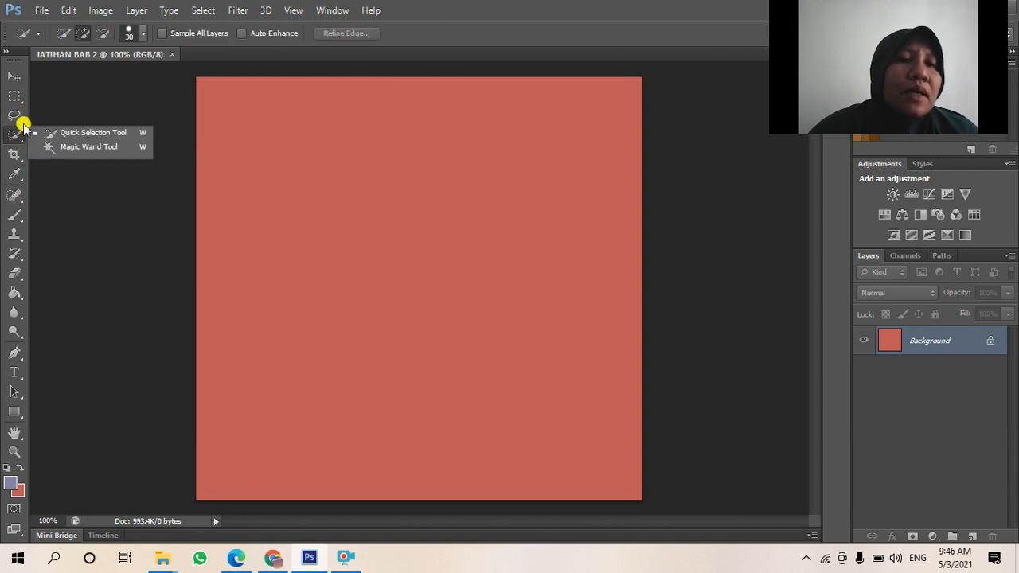
left_click(22, 124)
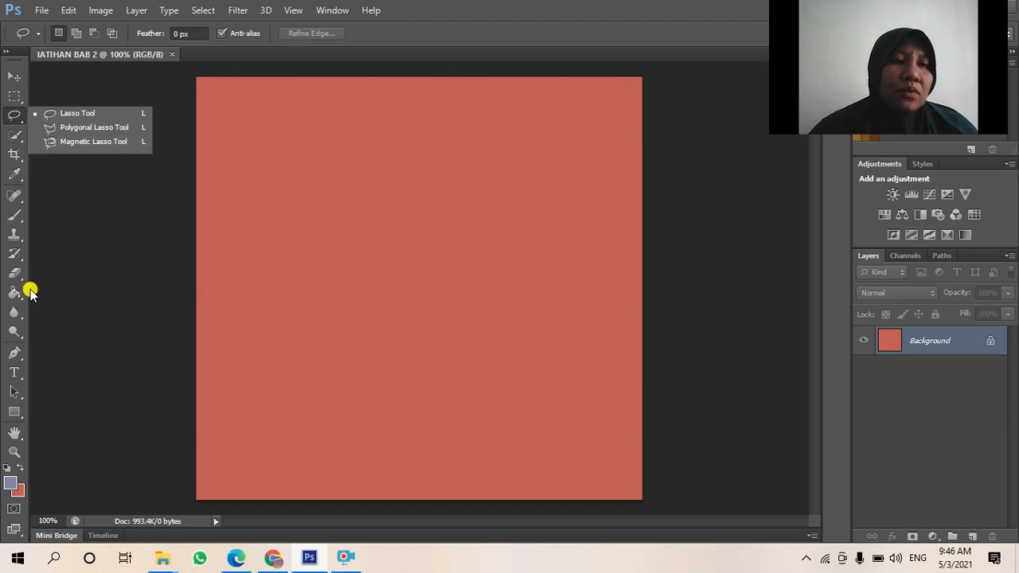
Draw freehand greyish blue rectangle shapes in the upper part of the canvas, the largest about 214 by 107 px.
left_click(22, 420)
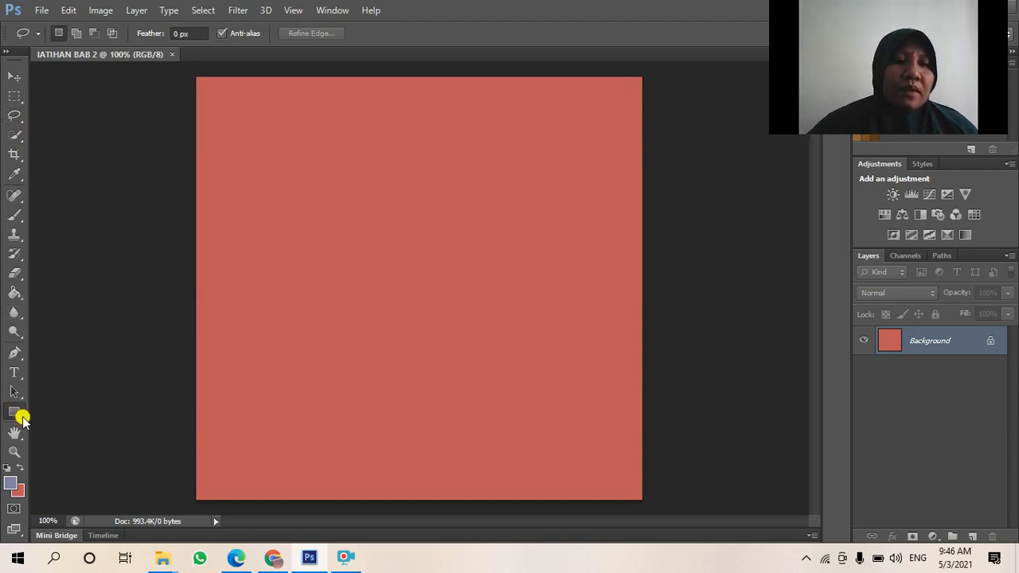
left_click(23, 422)
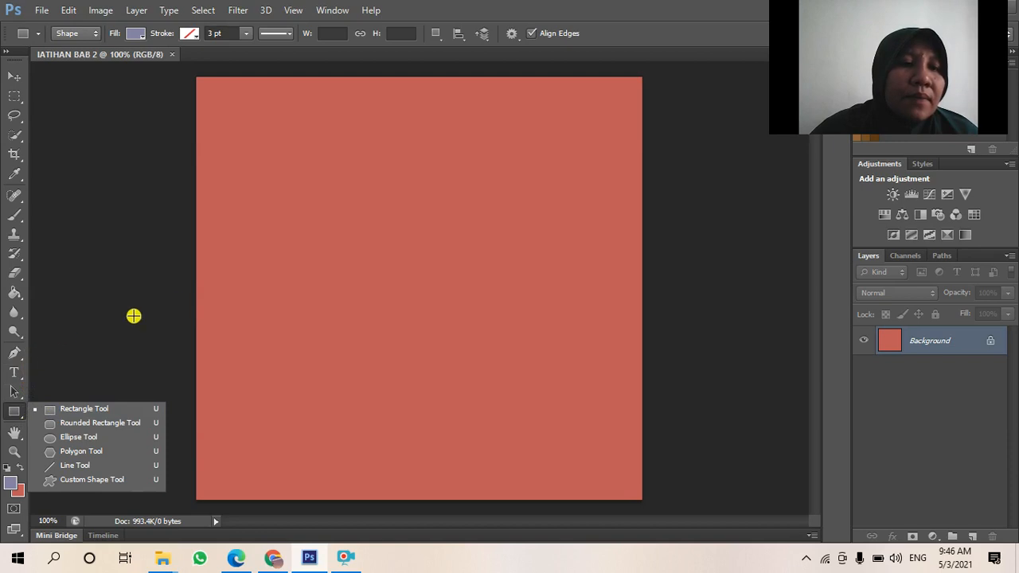
left_click(251, 166)
left_click_drag(274, 249, 373, 253)
left_click_drag(320, 161, 480, 240)
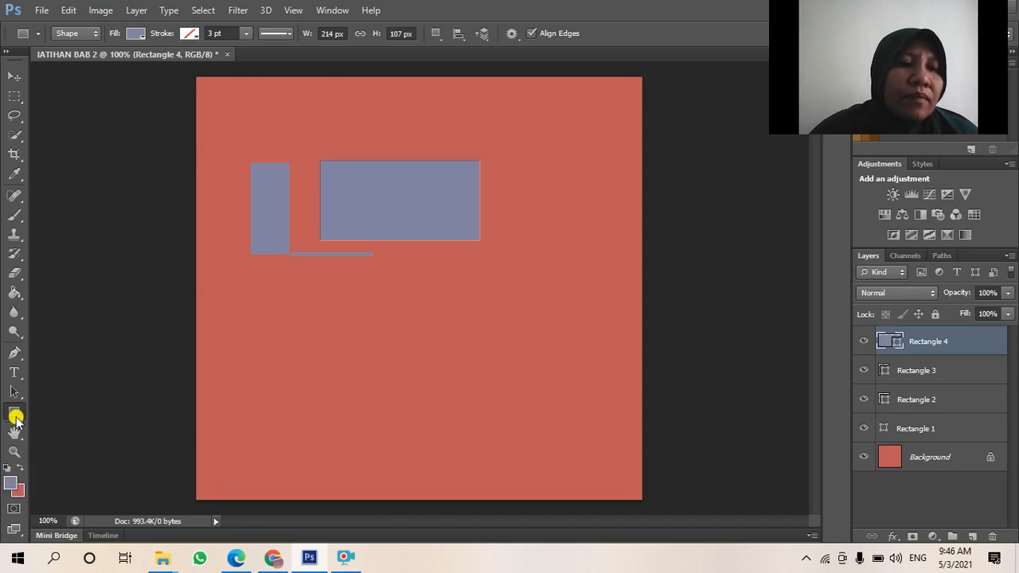
Activate the Gradient tool in place of the Paint Bucket.
left_click(21, 298)
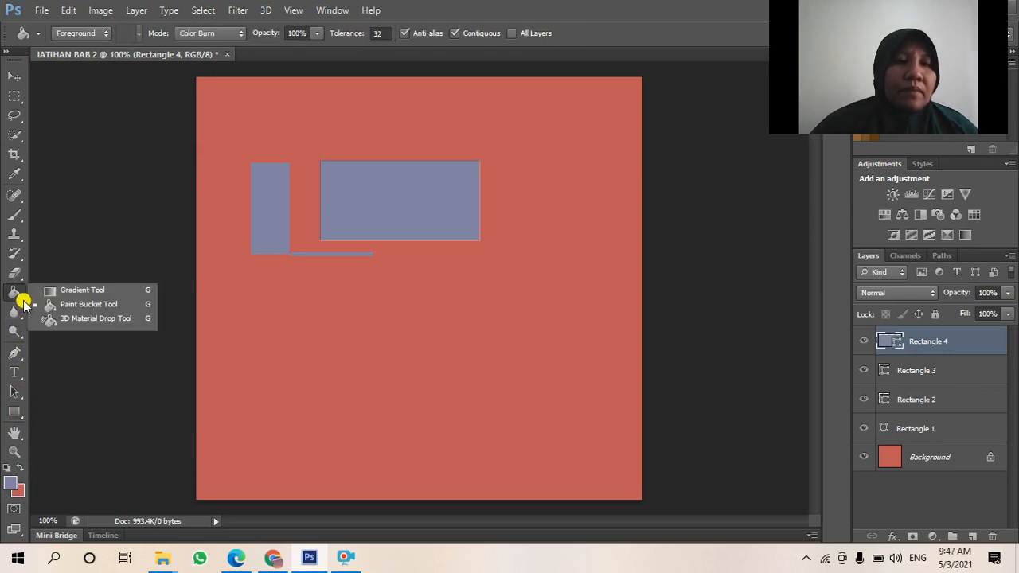
left_click(88, 290)
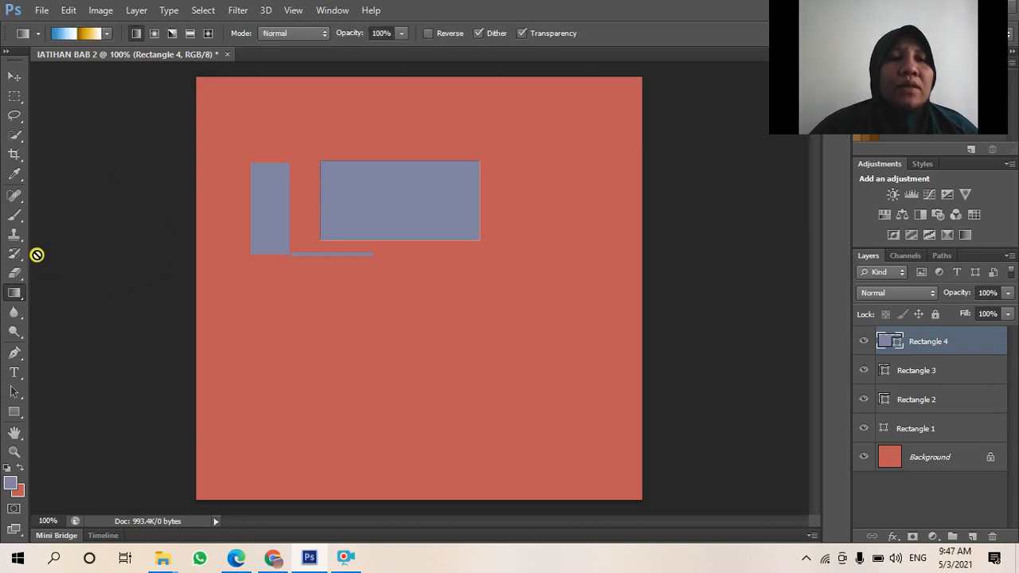
right_click(19, 301)
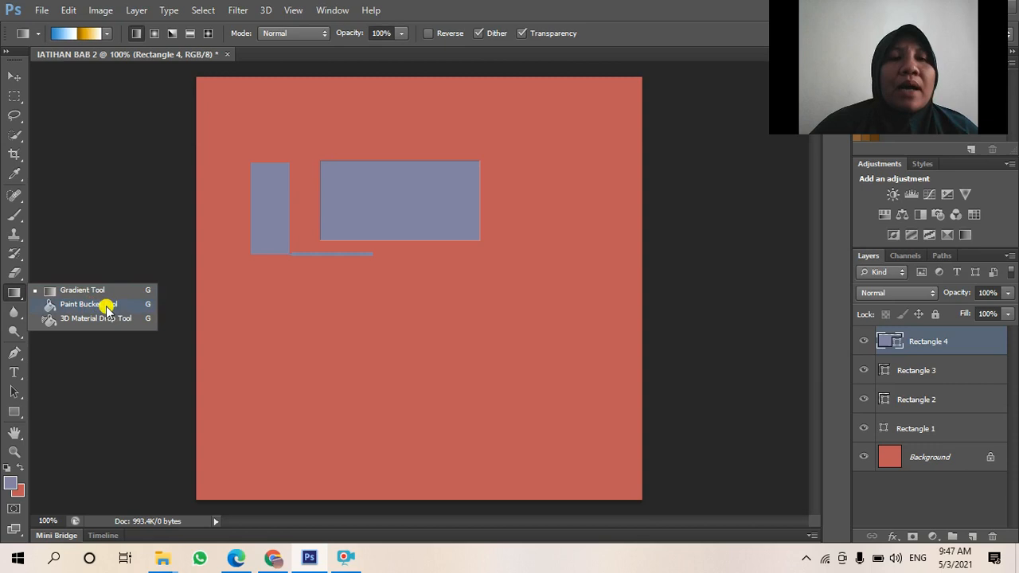
Switch to the PDF in Edge and reread the Paint Bucket section on page 19.
left_click(236, 557)
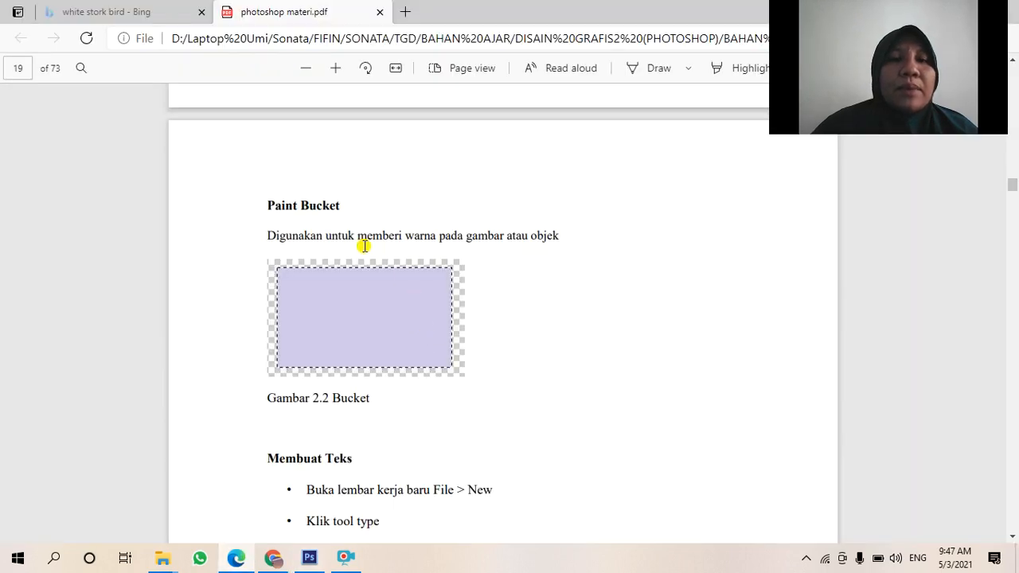
scroll(357, 232, "up", 4)
scroll(358, 231, "down", 4)
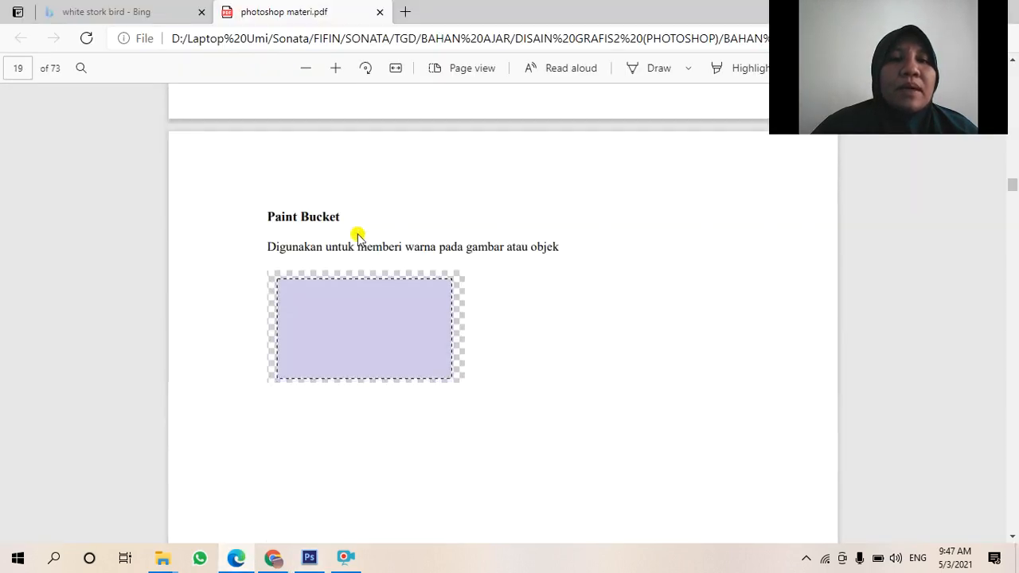
Switch back to Photoshop and try to apply the Violet, Green, Orange gradient preset to the Rectangle 4 layer.
left_click(307, 559)
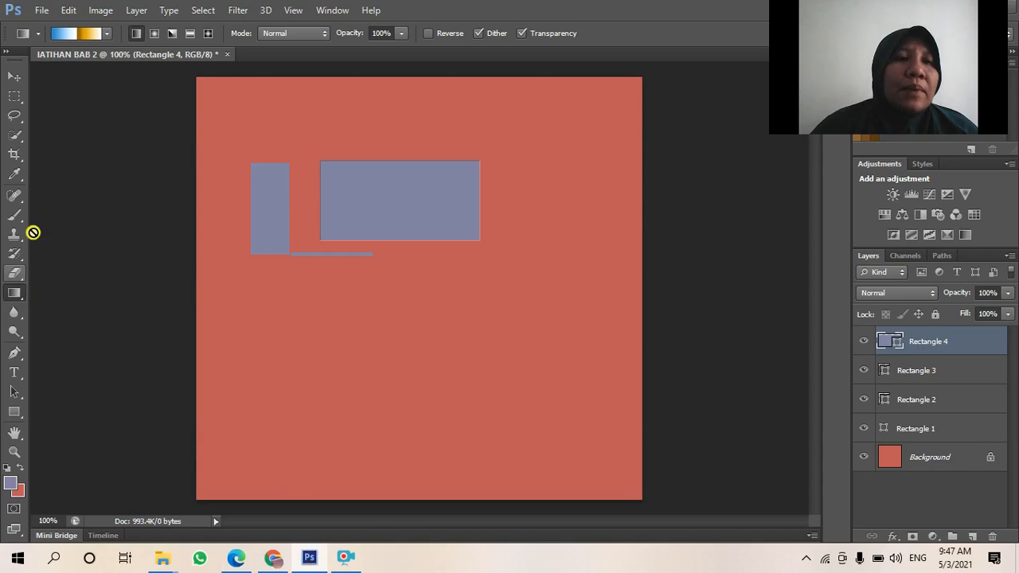
right_click(18, 296)
left_click(50, 285)
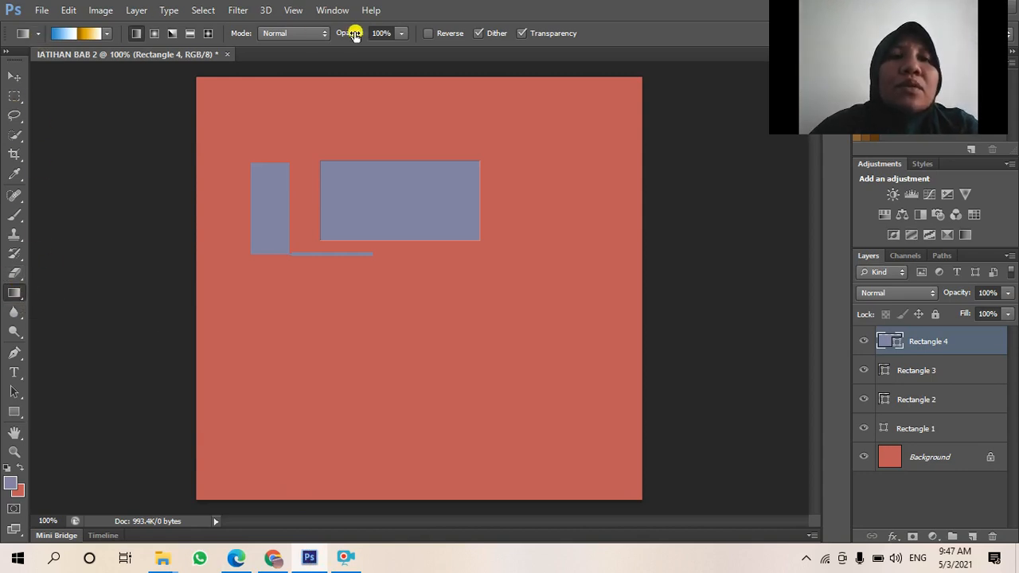
left_click(107, 34)
left_click(78, 86)
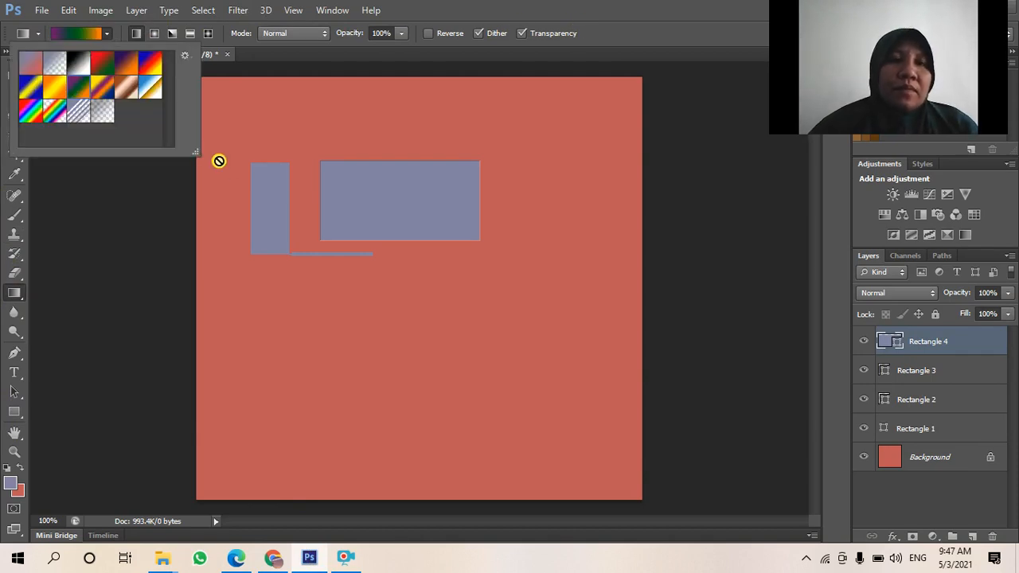
left_click(269, 198)
left_click(514, 222)
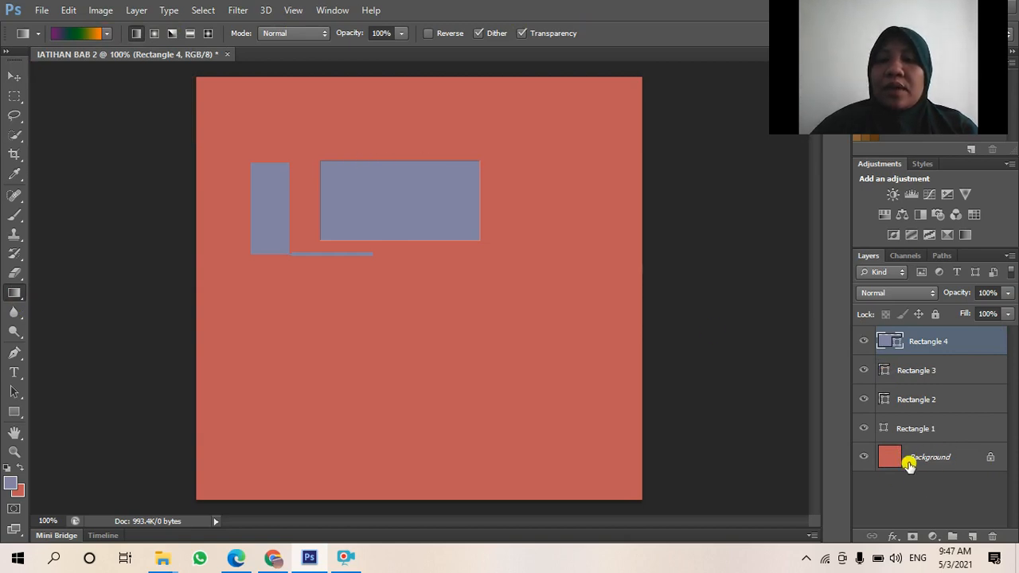
Convert the Background into a regular layer and fill it with a diagonal Red, Green linear gradient starting near its upper-left corner.
double_click(909, 466)
left_click(640, 176)
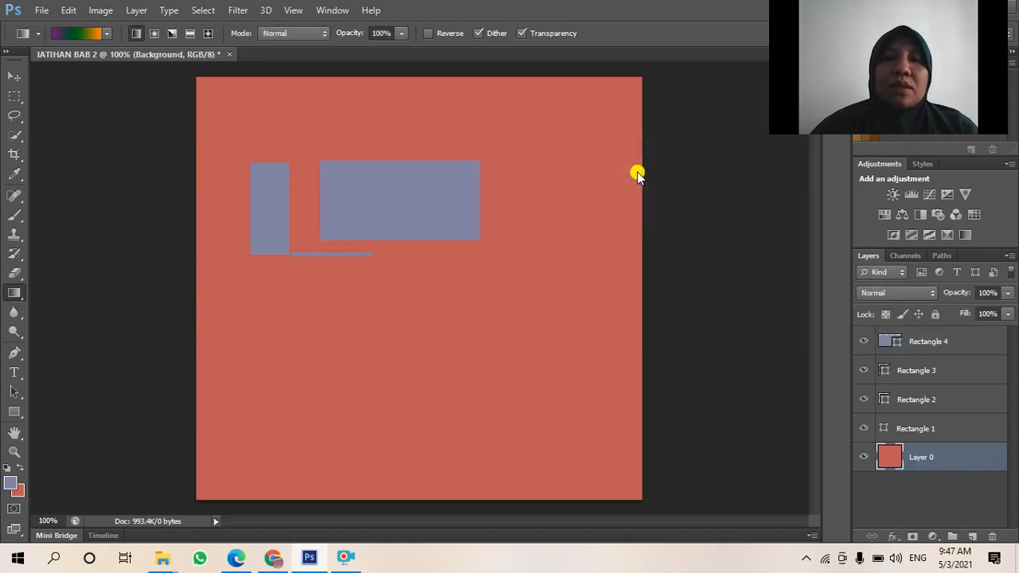
left_click(89, 34)
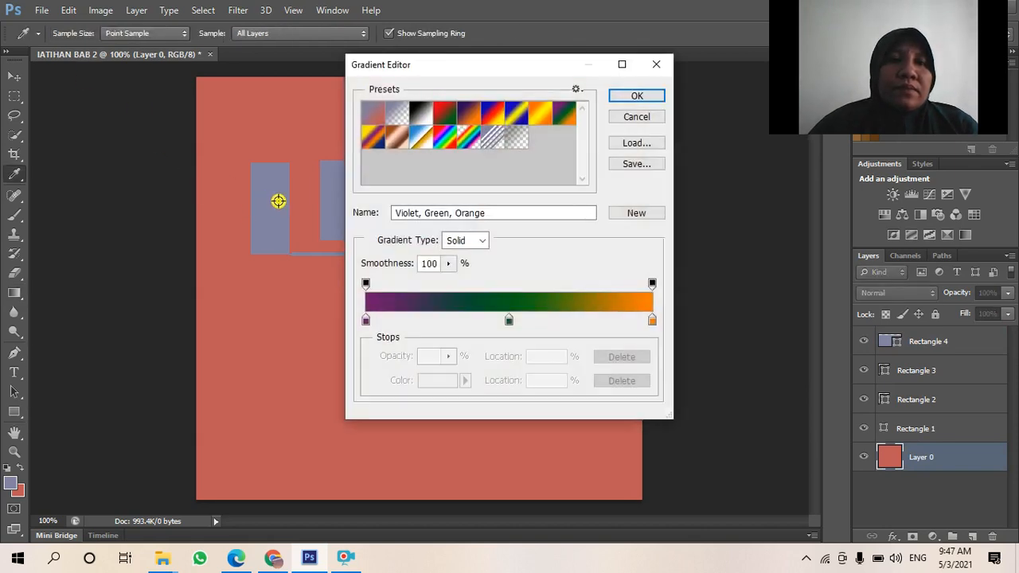
left_click(442, 116)
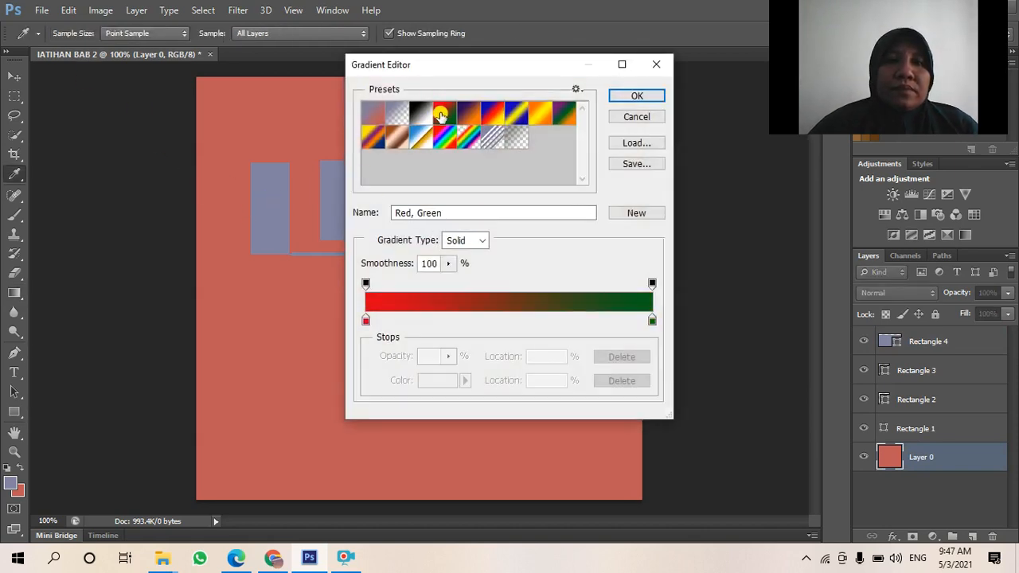
left_click(637, 96)
left_click_drag(401, 217, 402, 216)
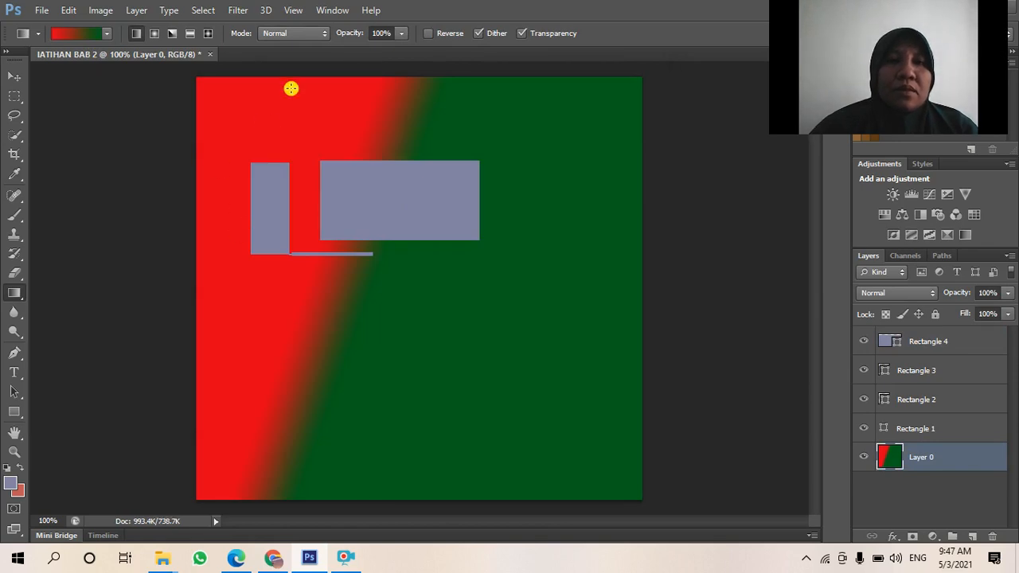
left_click_drag(238, 127, 283, 201)
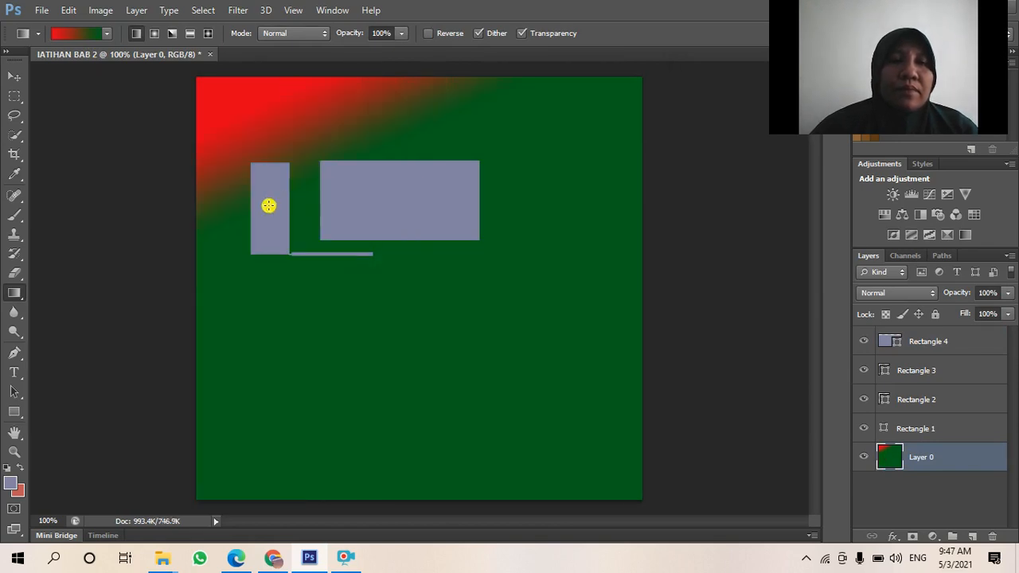
Try to apply the Red, Green gradient to the Rectangle 4 layer.
left_click(908, 341)
left_click(271, 210)
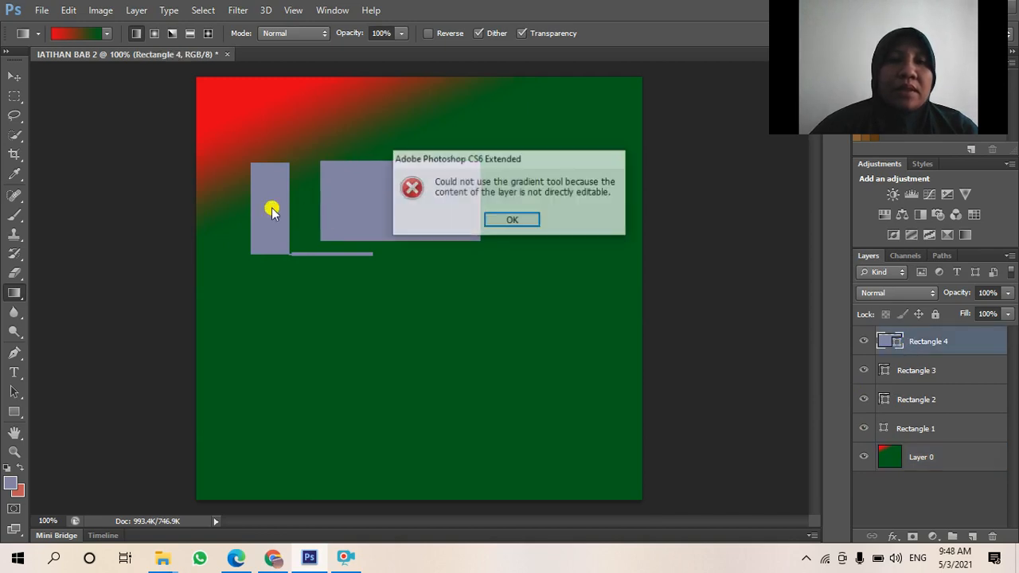
left_click(506, 221)
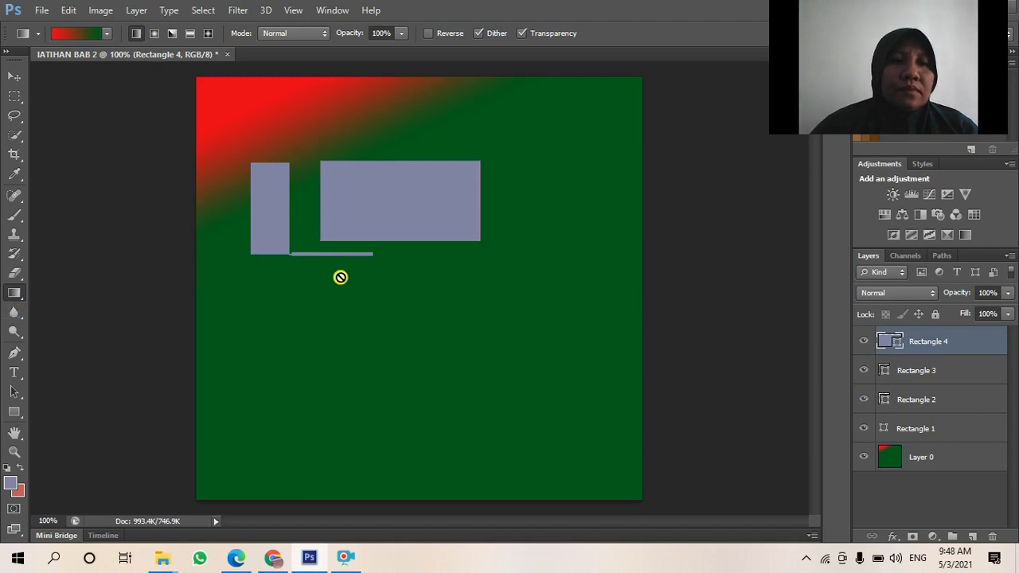
Choose the rainbow gradient preset and try to apply it to the Rectangle 3 layer.
left_click(106, 32)
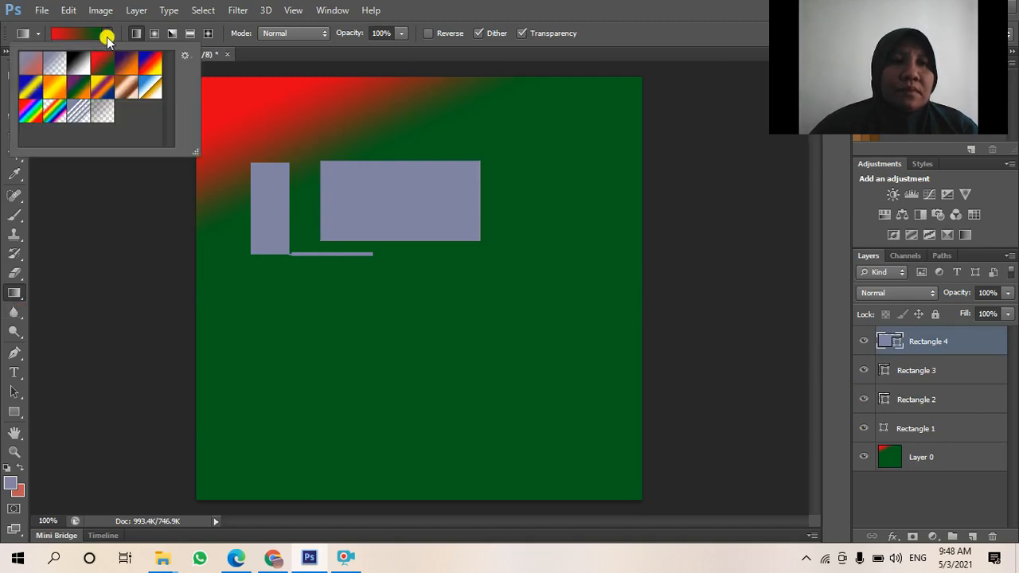
left_click(55, 114)
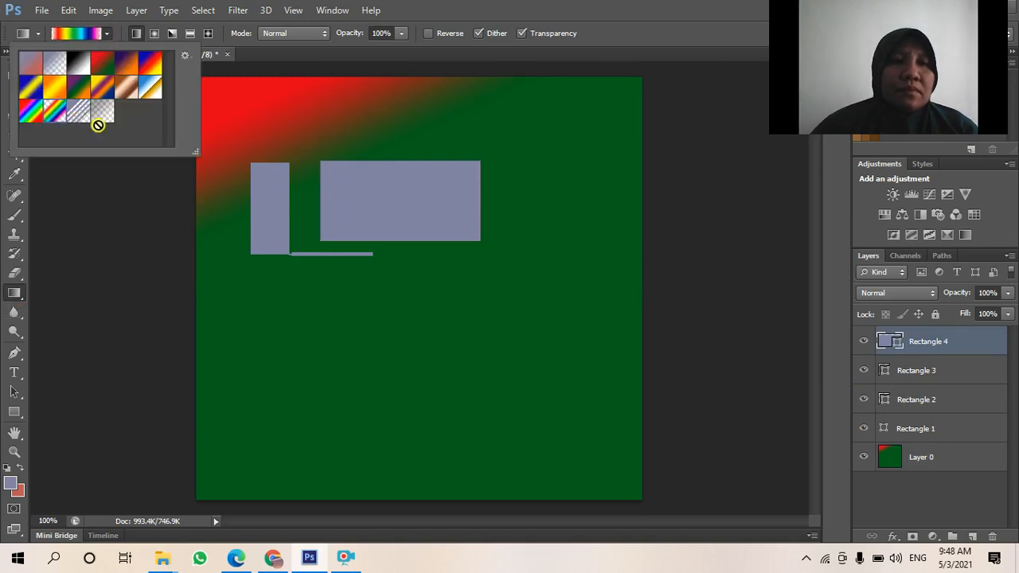
left_click(936, 344)
left_click(912, 399)
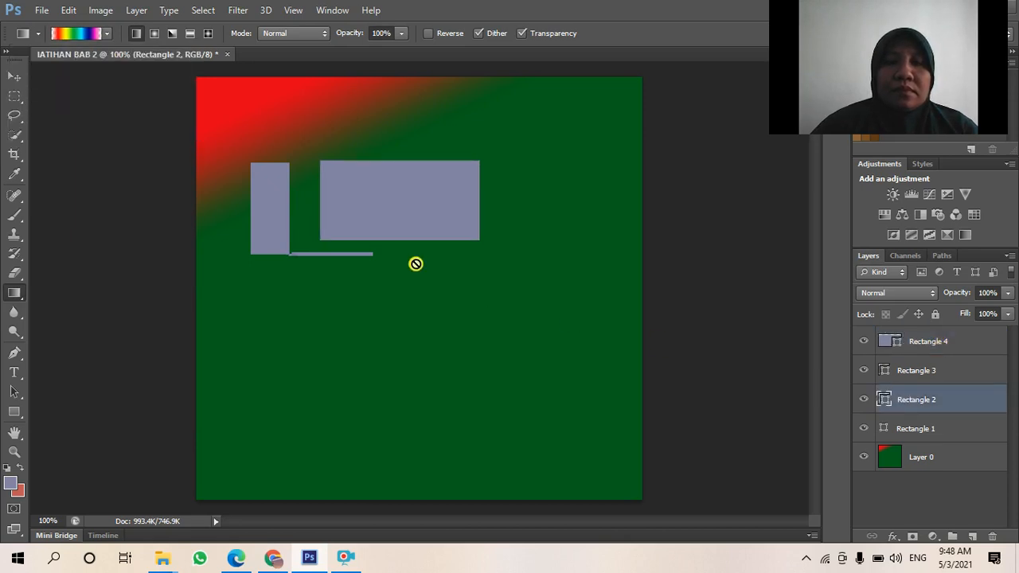
key("alt+bracketright")
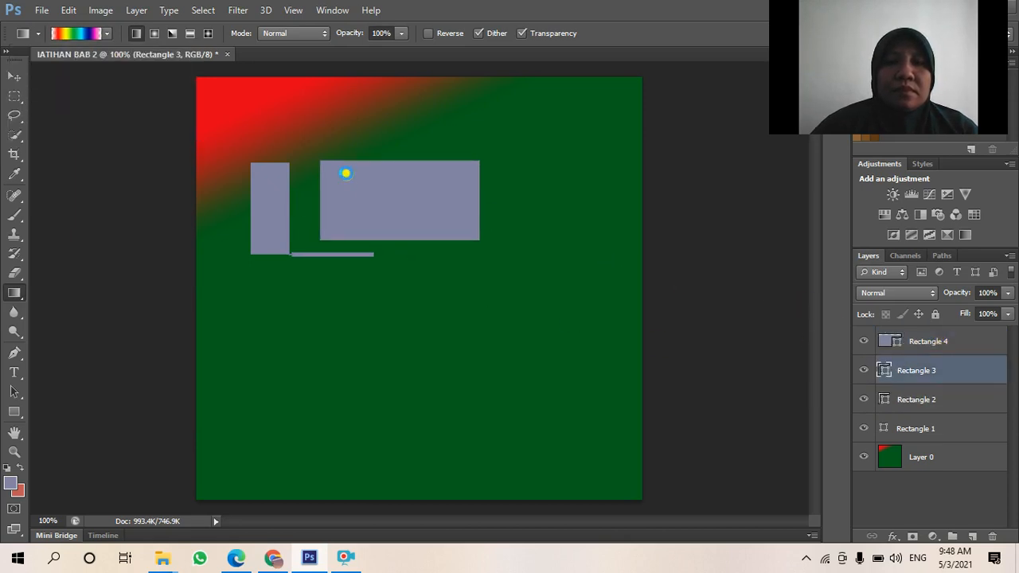
left_click(360, 195)
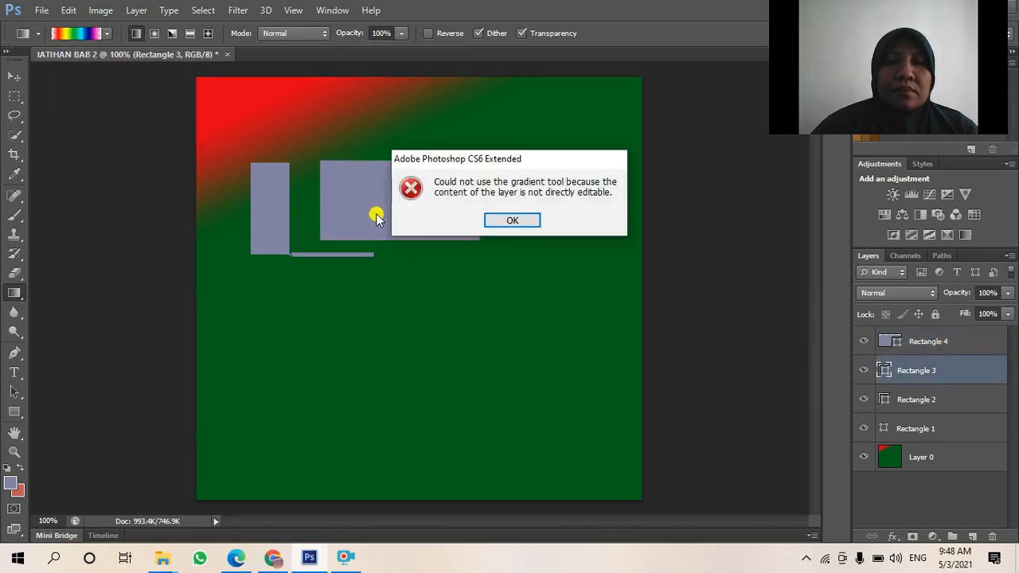
left_click(512, 220)
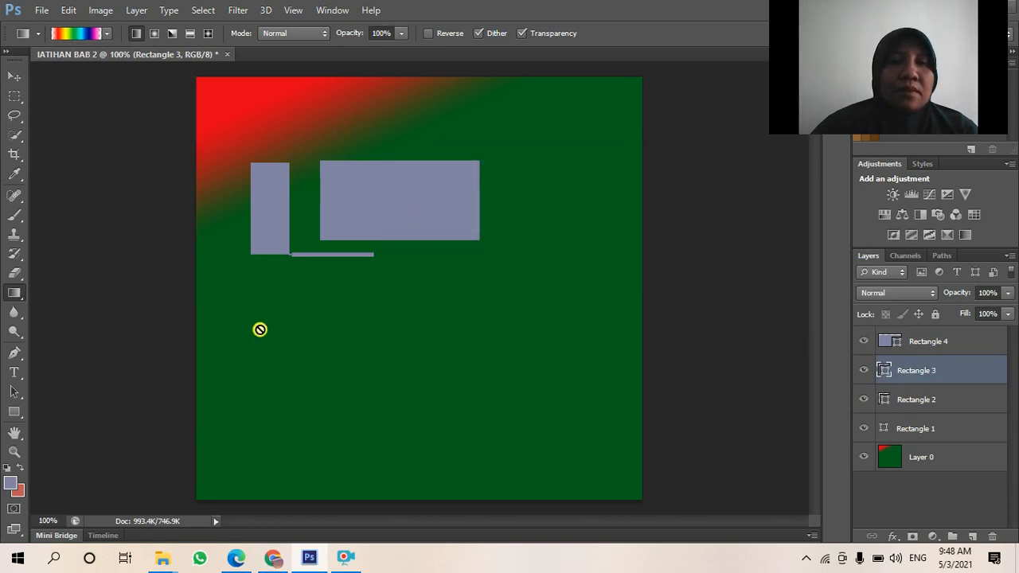
Rasterize the Rectangle 3 layer and fill it with the multicoloured ringed pattern using the Paint Bucket tool.
right_click(14, 293)
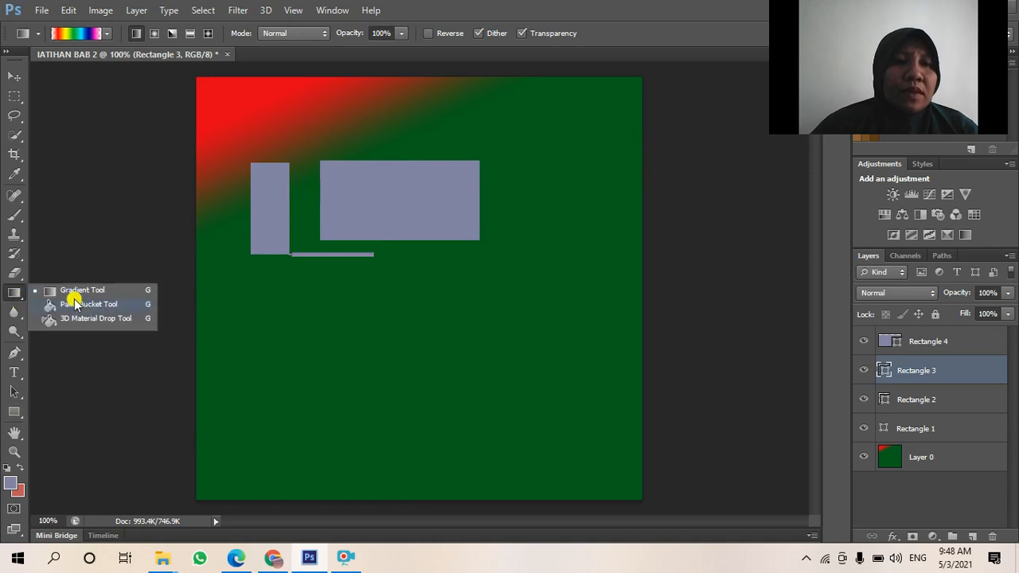
left_click(85, 304)
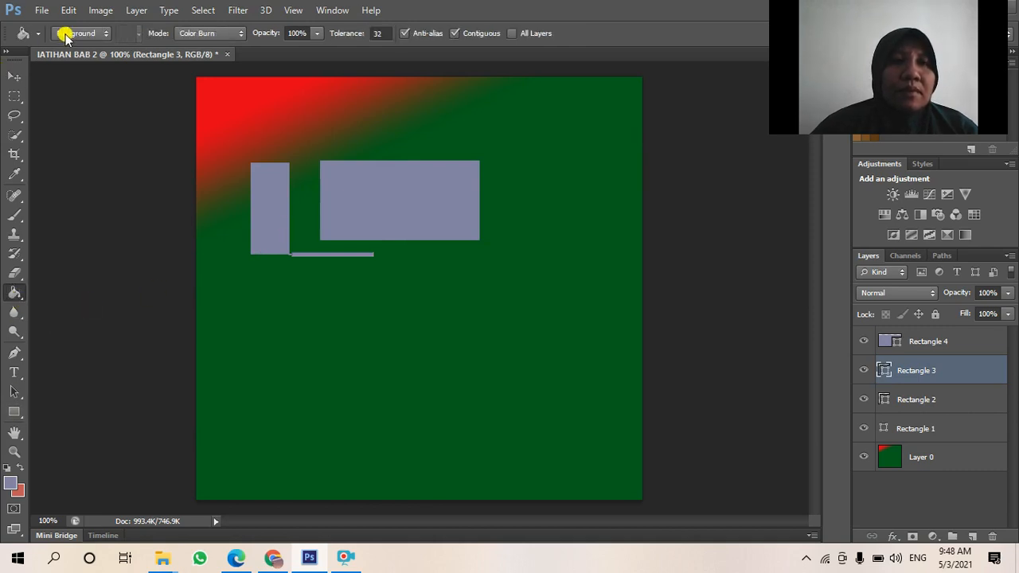
left_click(106, 33)
left_click(100, 62)
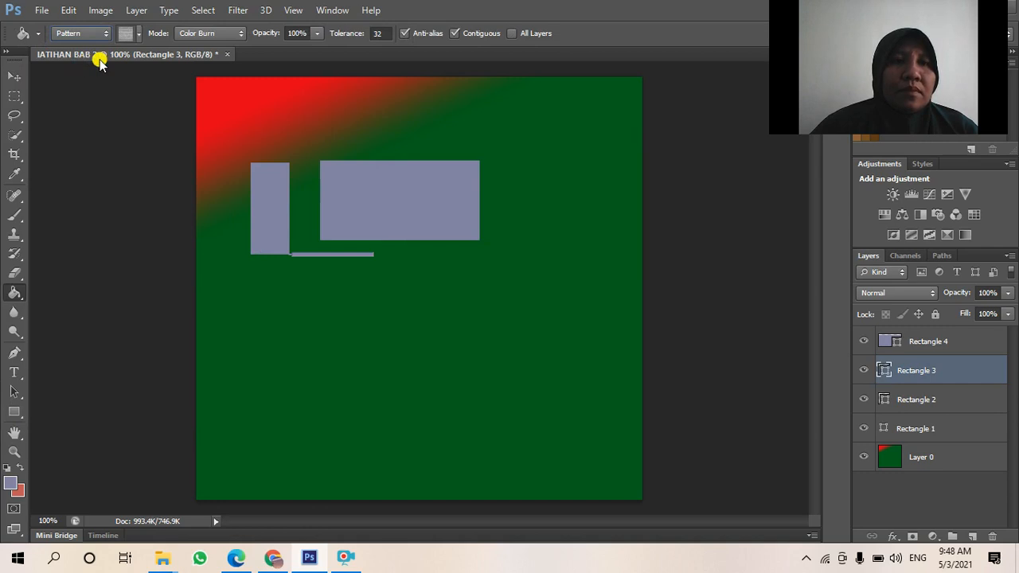
left_click(103, 34)
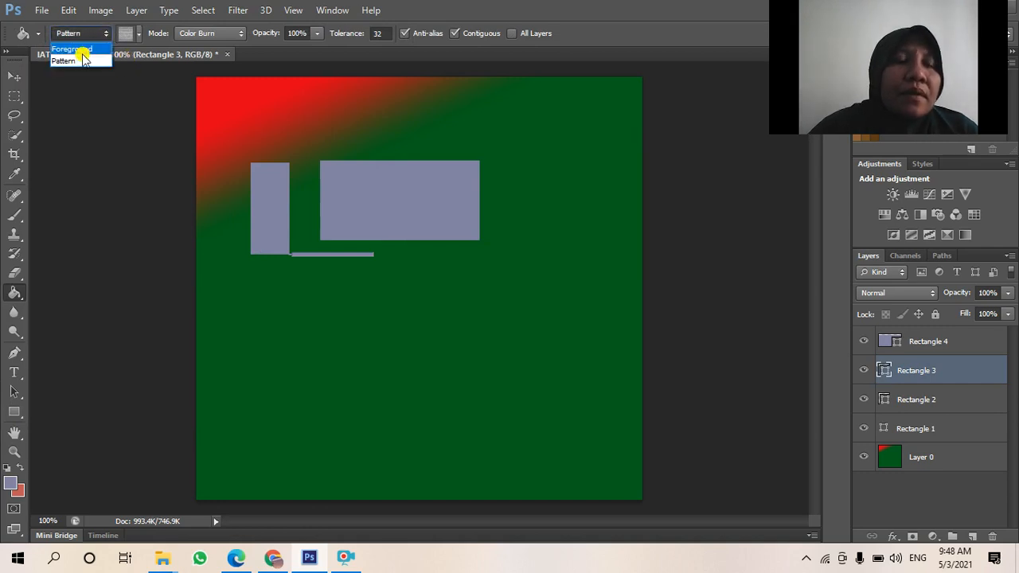
left_click(82, 61)
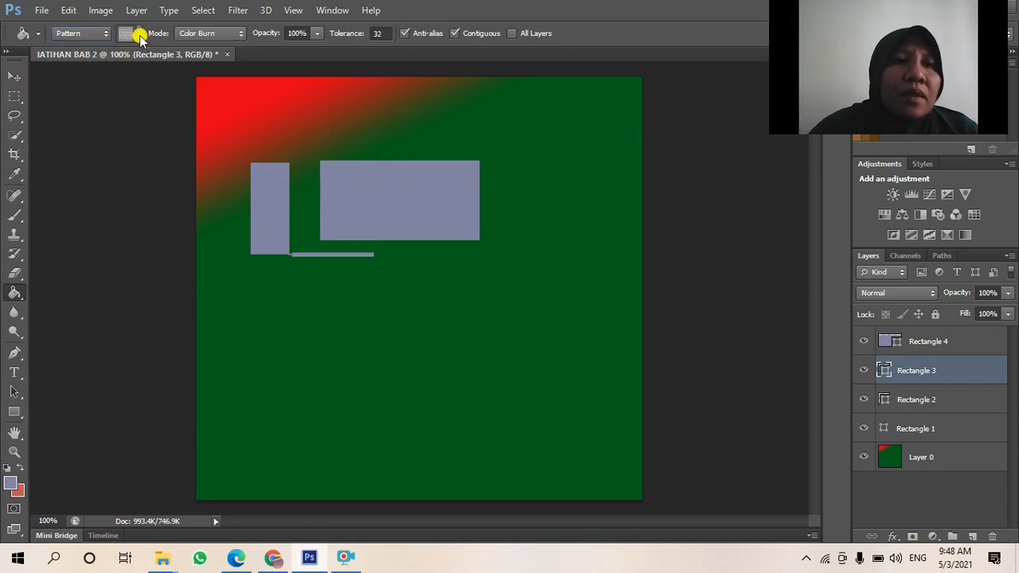
left_click(140, 35)
left_click(78, 67)
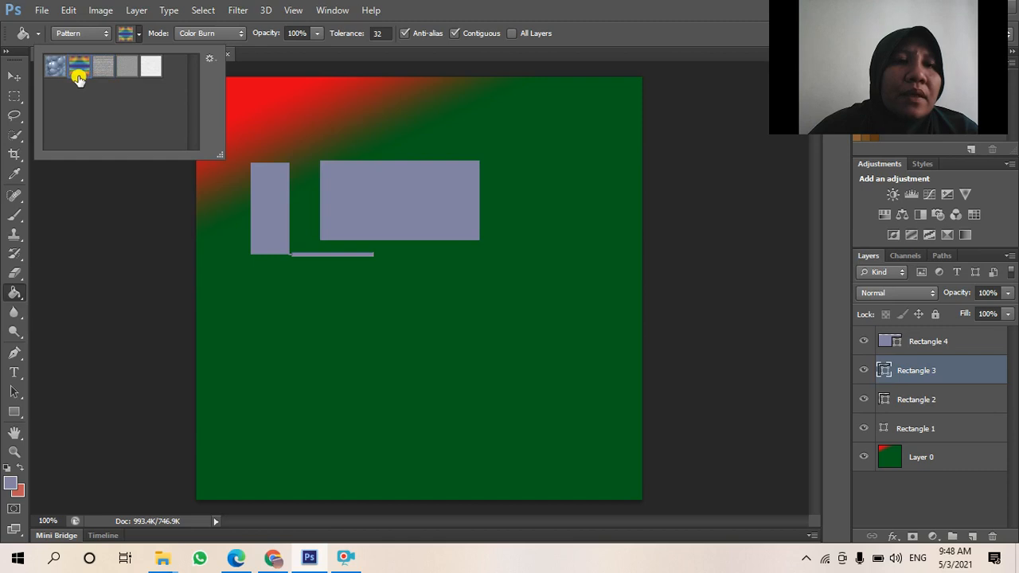
left_click(223, 270)
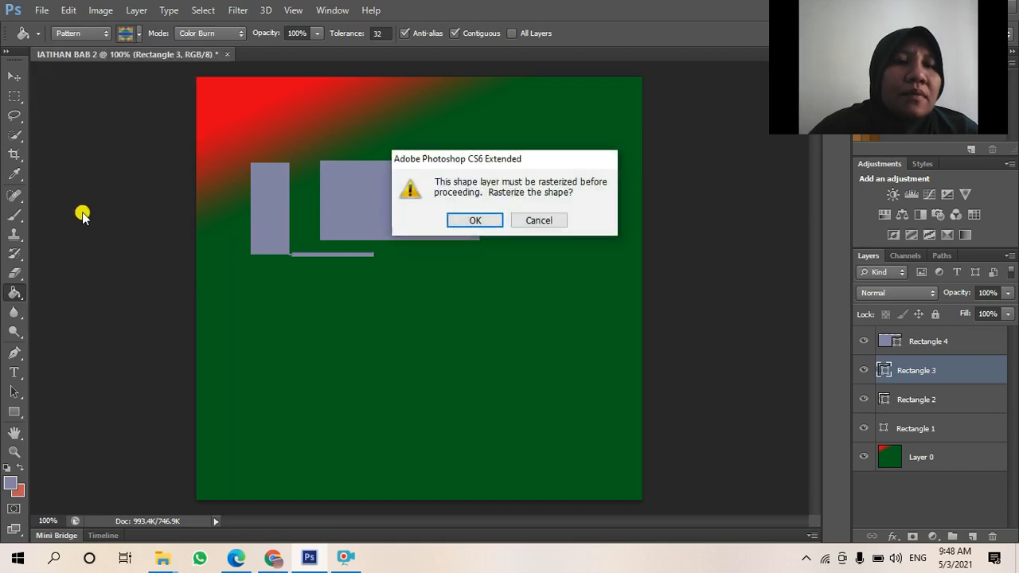
left_click(477, 221)
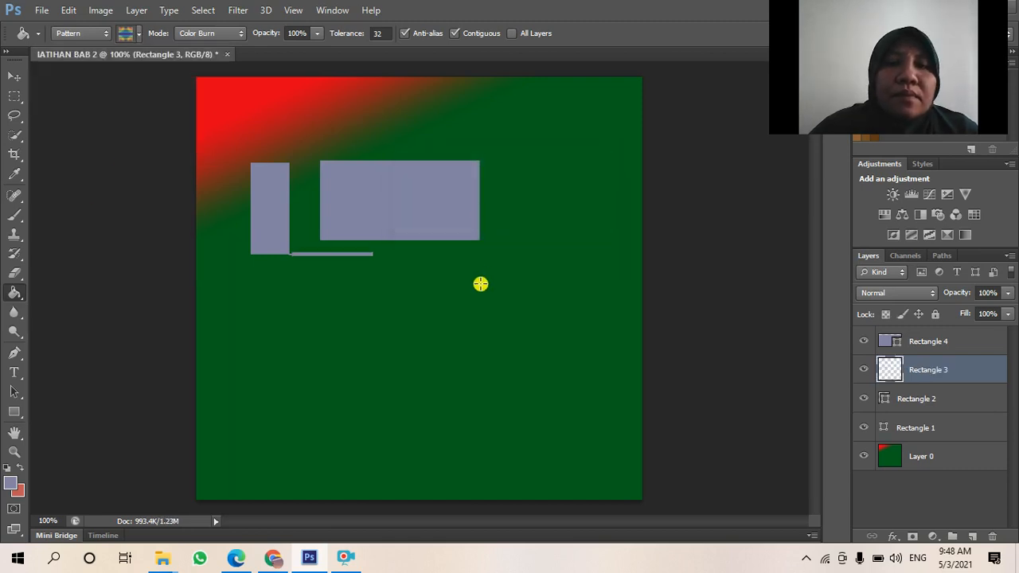
left_click(439, 312)
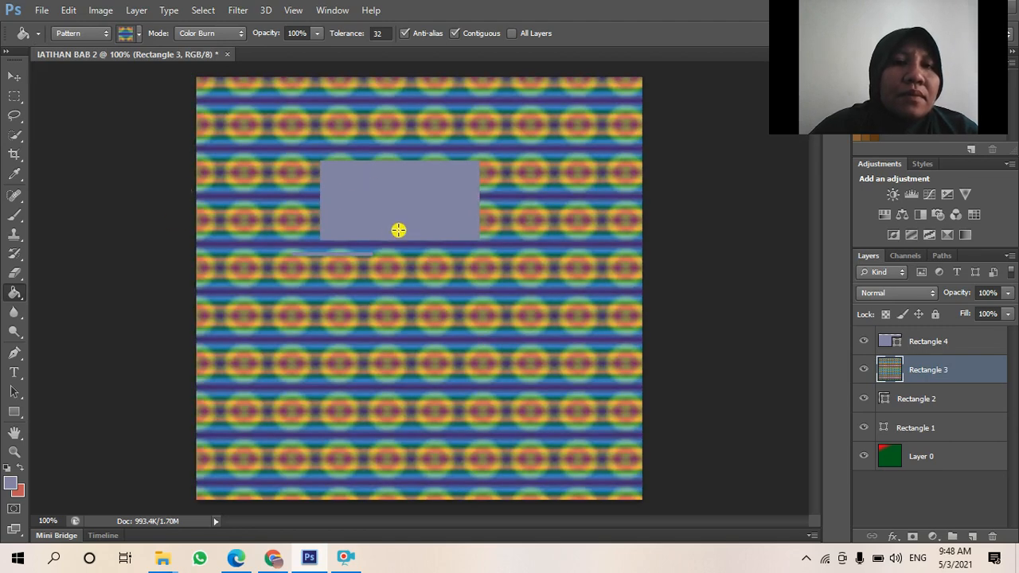
Try filling areas of the Rectangle 3 layer with the grey patterns using the Paint Bucket tool.
left_click(139, 38)
left_click(127, 66)
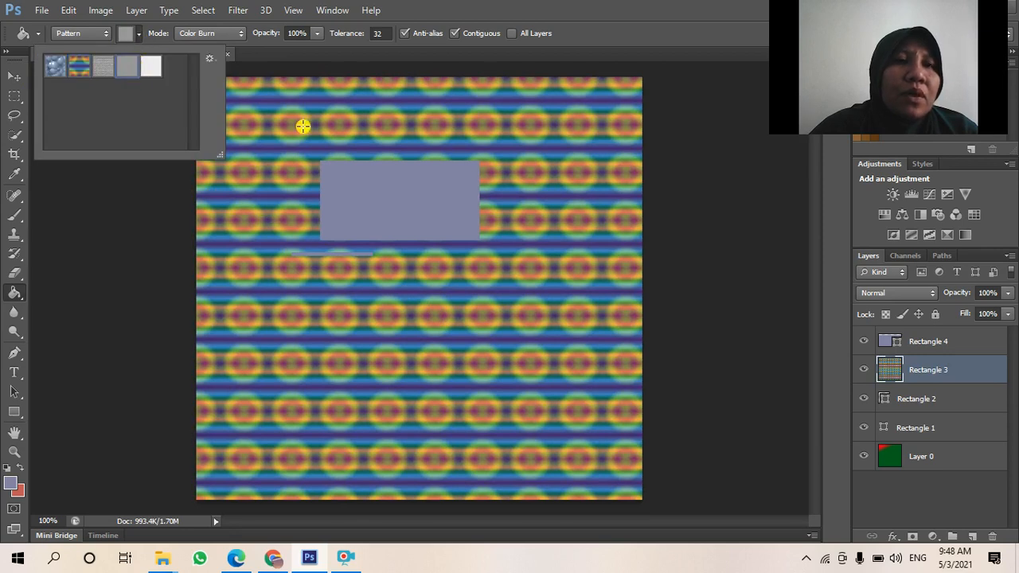
left_click(402, 181)
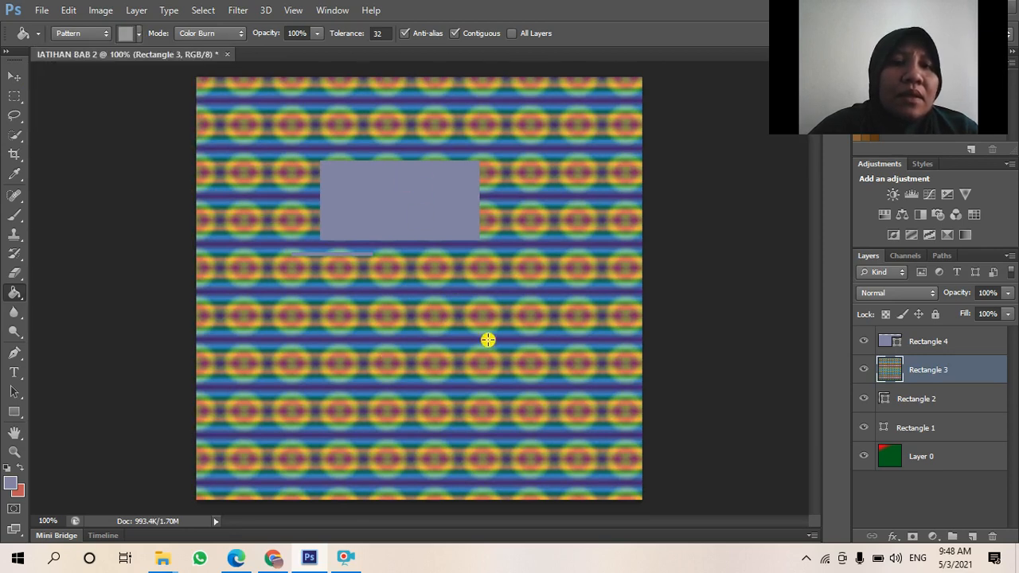
left_click(137, 35)
left_click(102, 67)
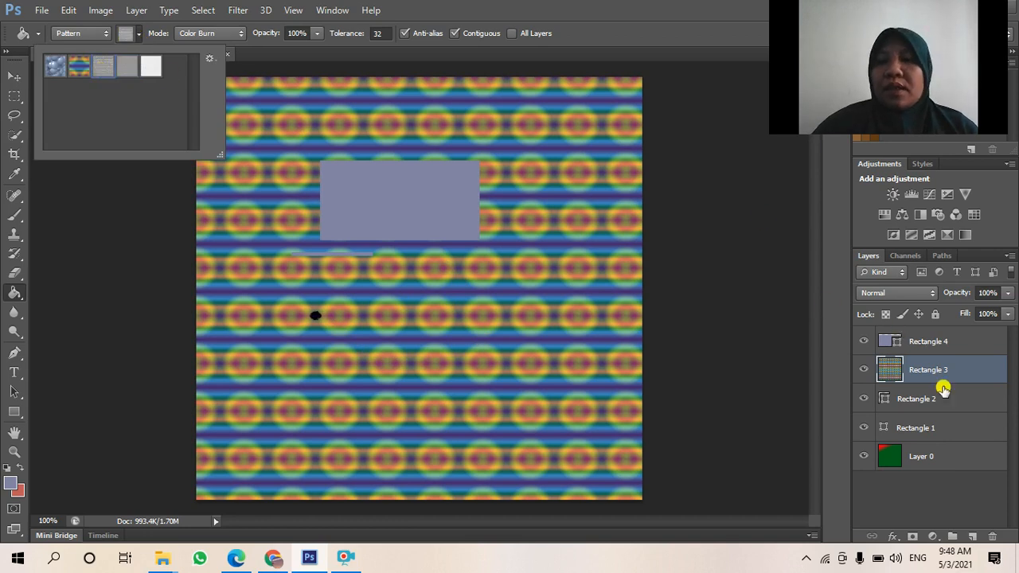
Rename the Rectangle 2 layer as LAYER 1.
left_click(918, 403)
double_click(918, 400)
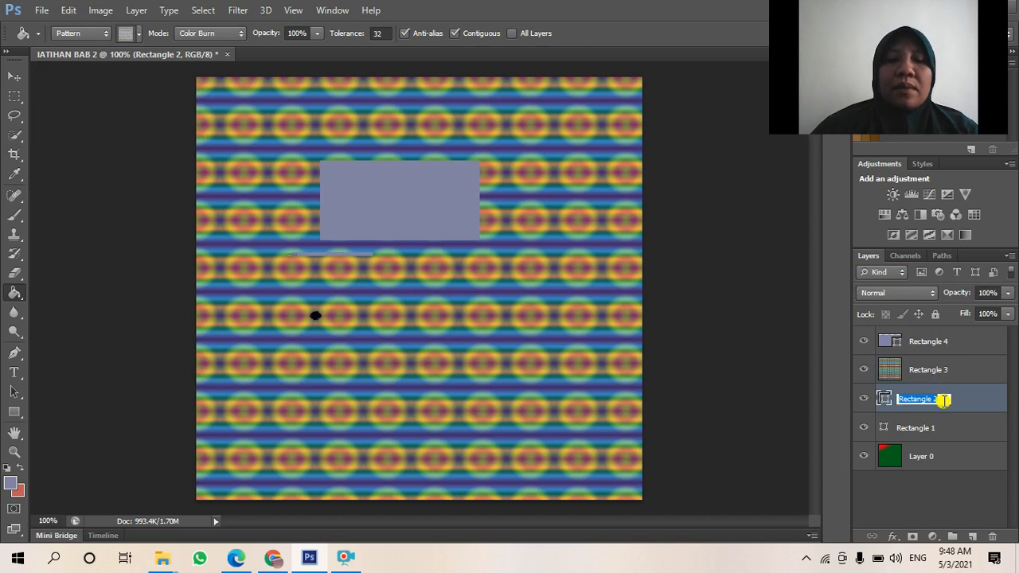
type("LAYER")
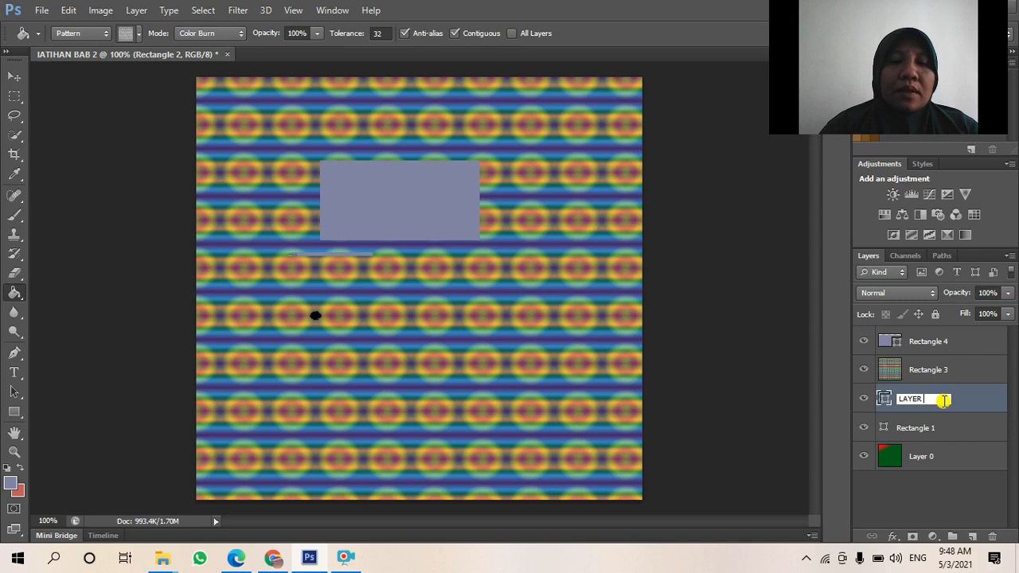
type(" 1")
key("Return")
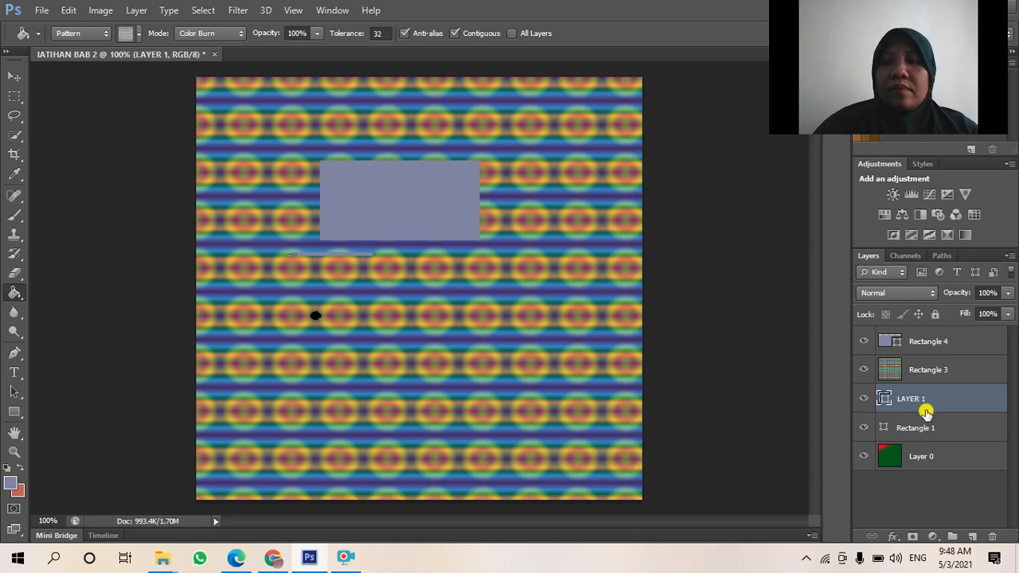
Rename the Rectangle 1 layer as LAYER 2 and select Layer 0.
double_click(923, 427)
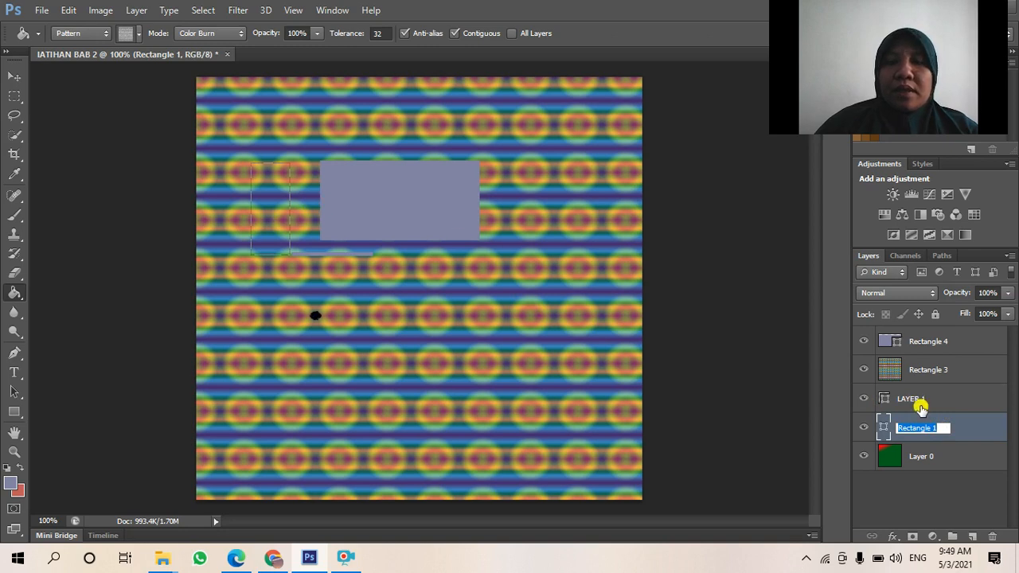
type("LAYER 2")
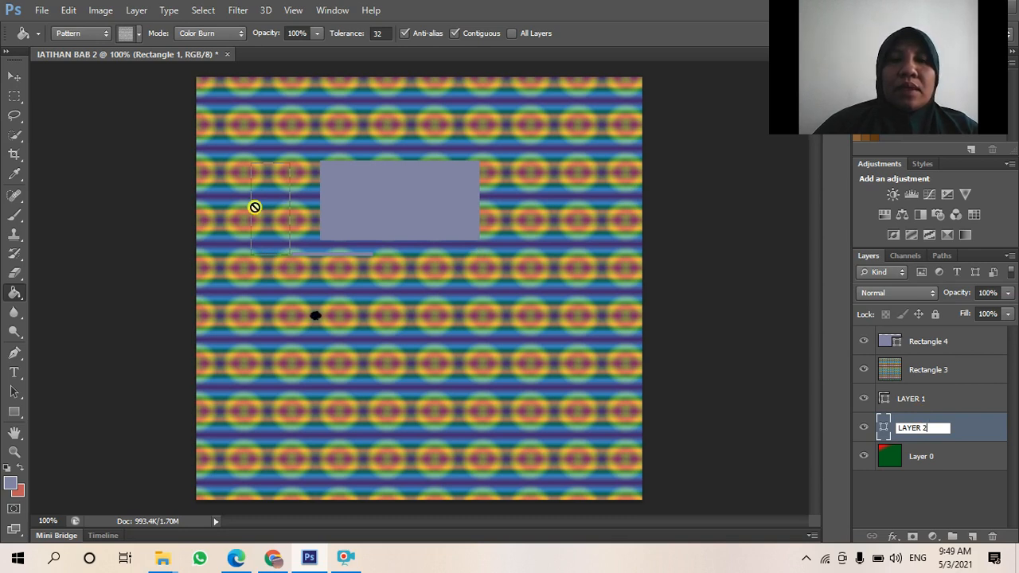
left_click(910, 459)
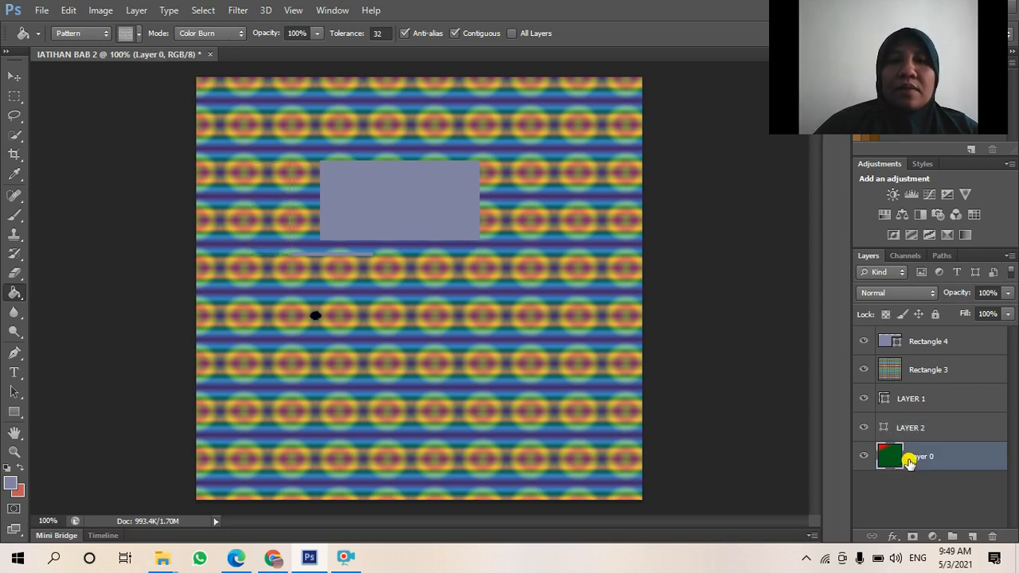
double_click(924, 457)
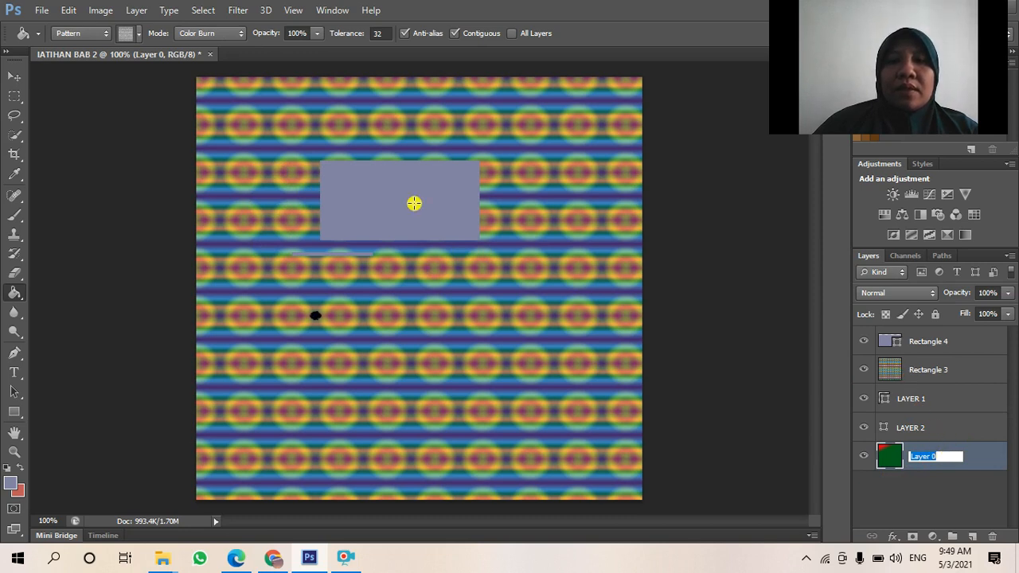
double_click(928, 371)
left_click(136, 56)
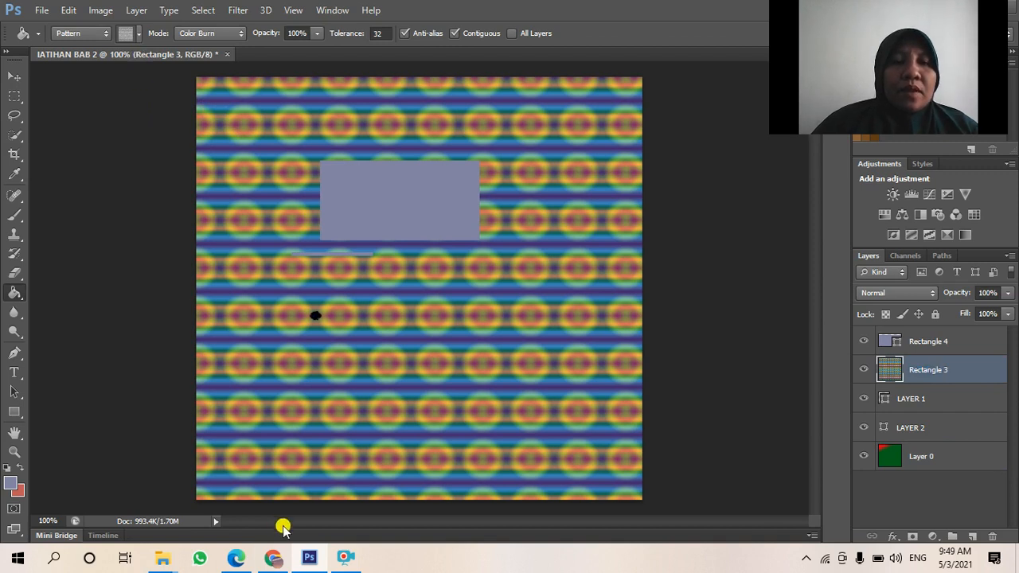
Switch to photoshop materi.pdf in Edge and read the Membuat Teks instructions on page 19.
left_click(236, 557)
scroll(370, 372, "down", 3)
scroll(370, 372, "down", 2)
scroll(371, 372, "up", 1)
scroll(371, 372, "down", 1)
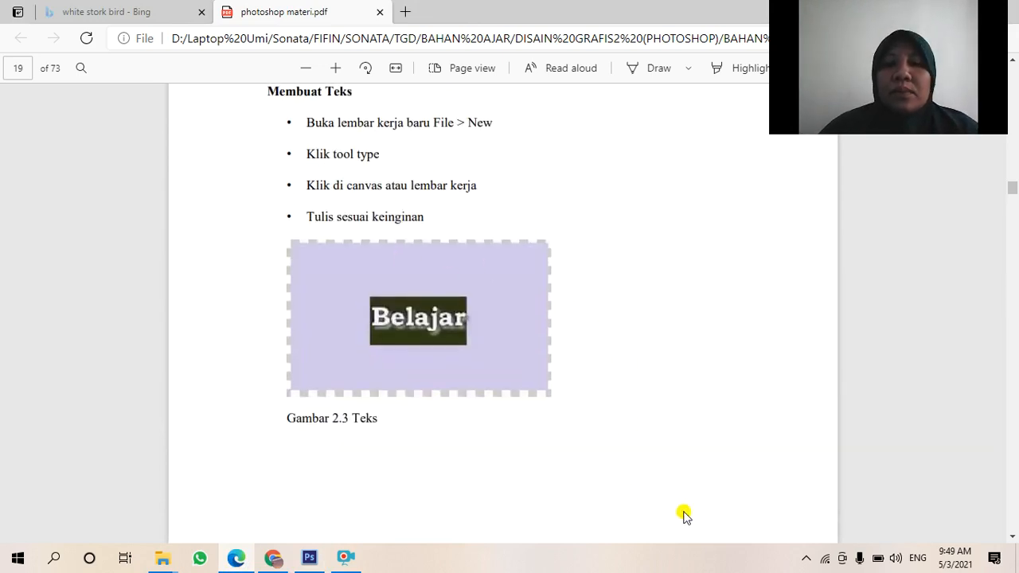
Switch back to Photoshop and create a new document named MEMBUAT TEKS, keeping the offered size and background settings.
left_click(310, 559)
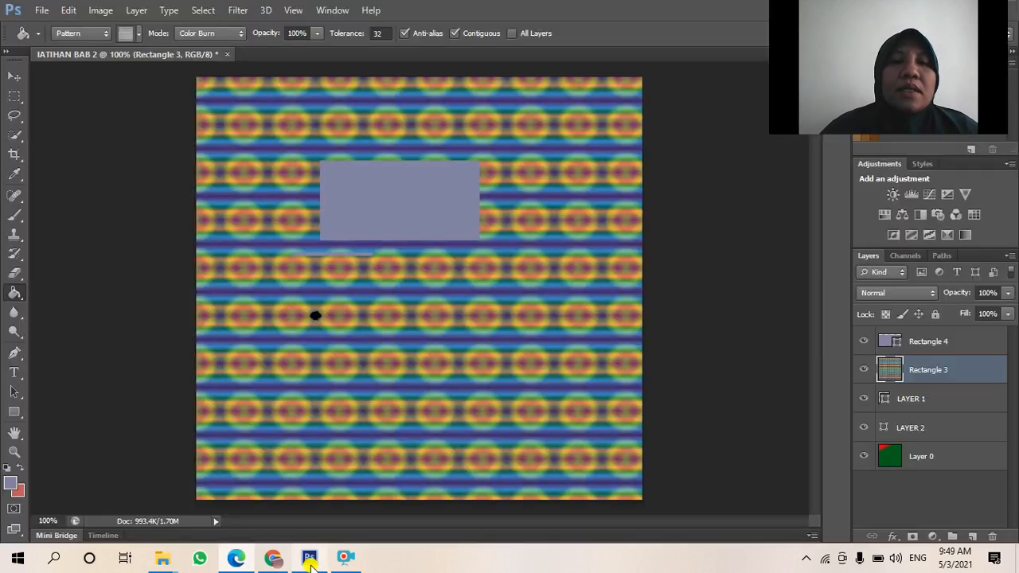
right_click(165, 53)
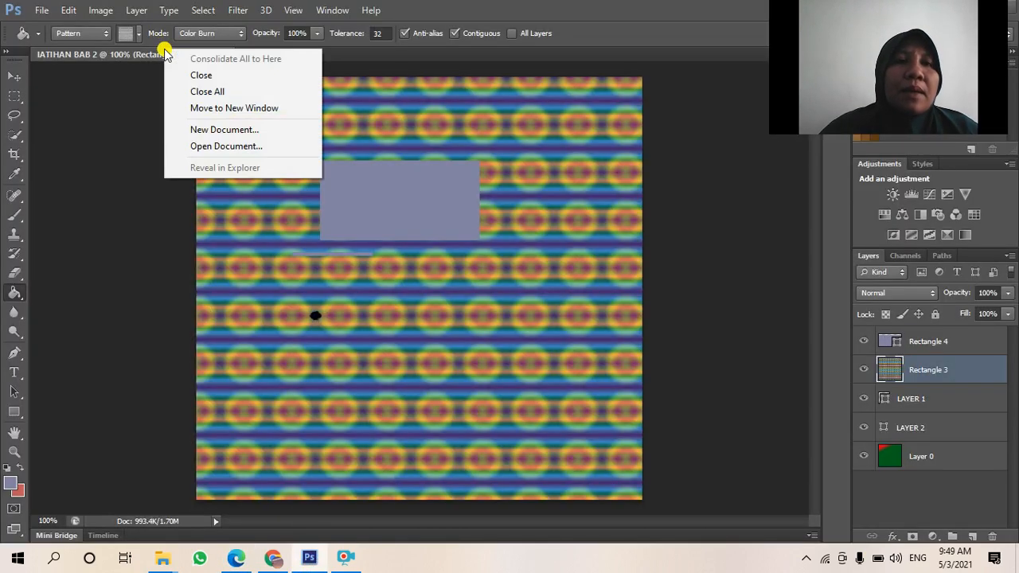
left_click(219, 130)
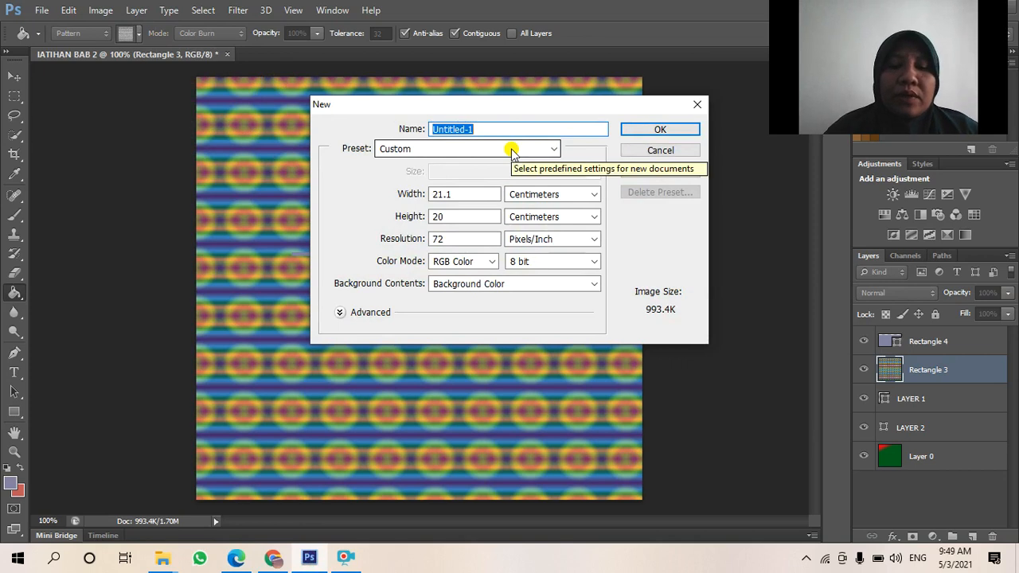
type("MEMBUAT TEKS")
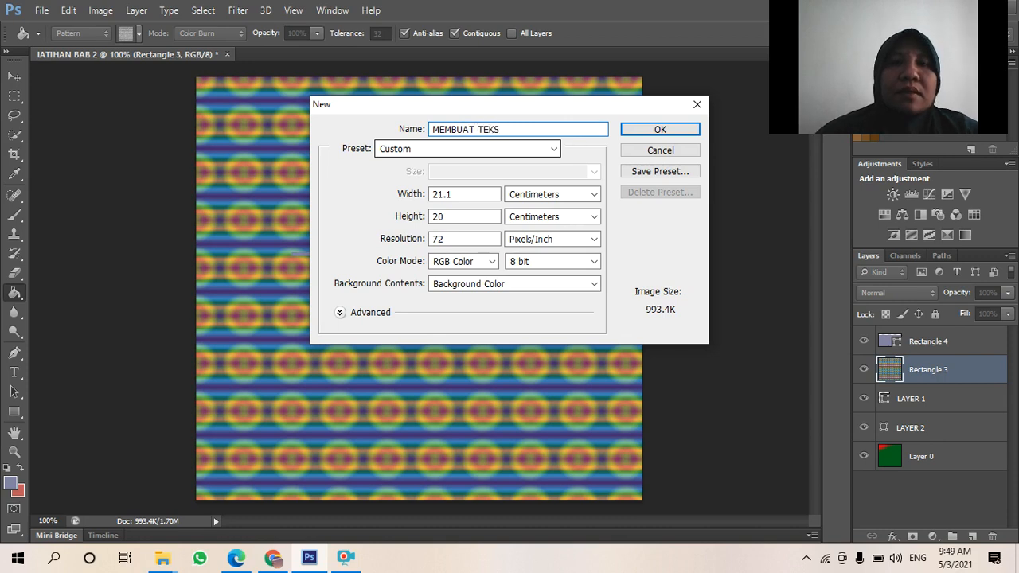
left_click(629, 129)
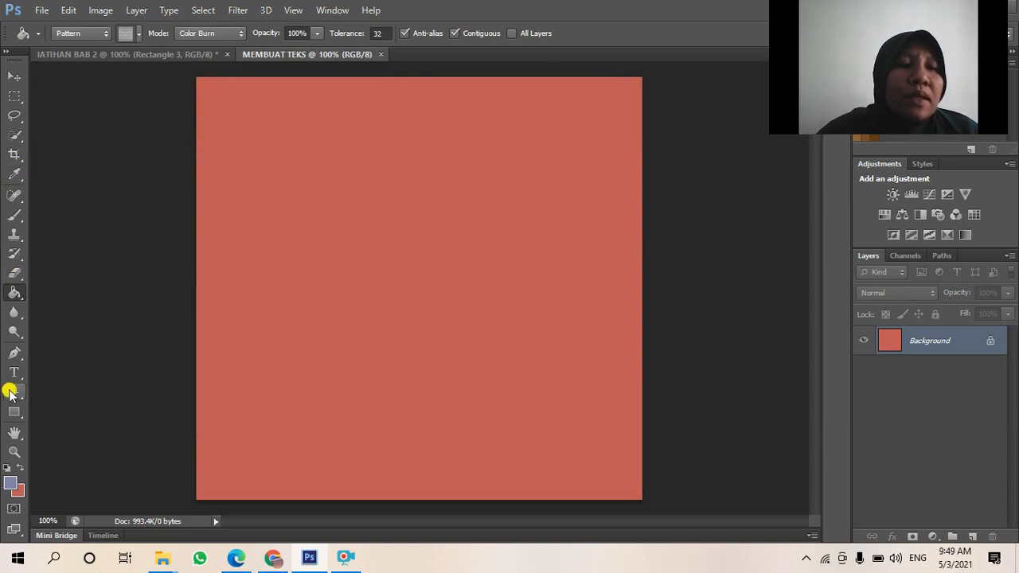
Activate the Type tool, recheck the Membuat Teks instructions in the PDF in Edge and return to Photoshop.
left_click(21, 380)
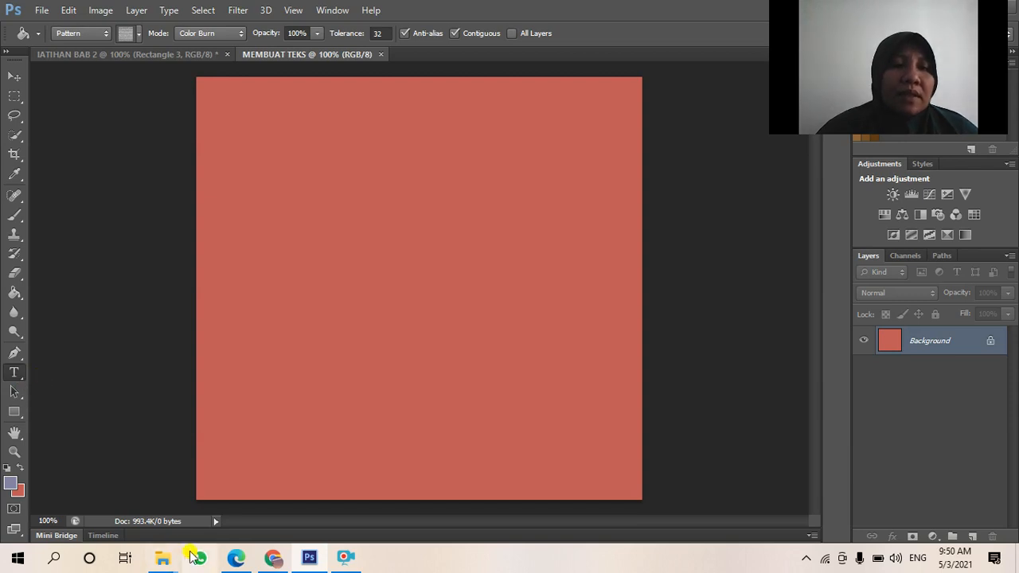
left_click(236, 550)
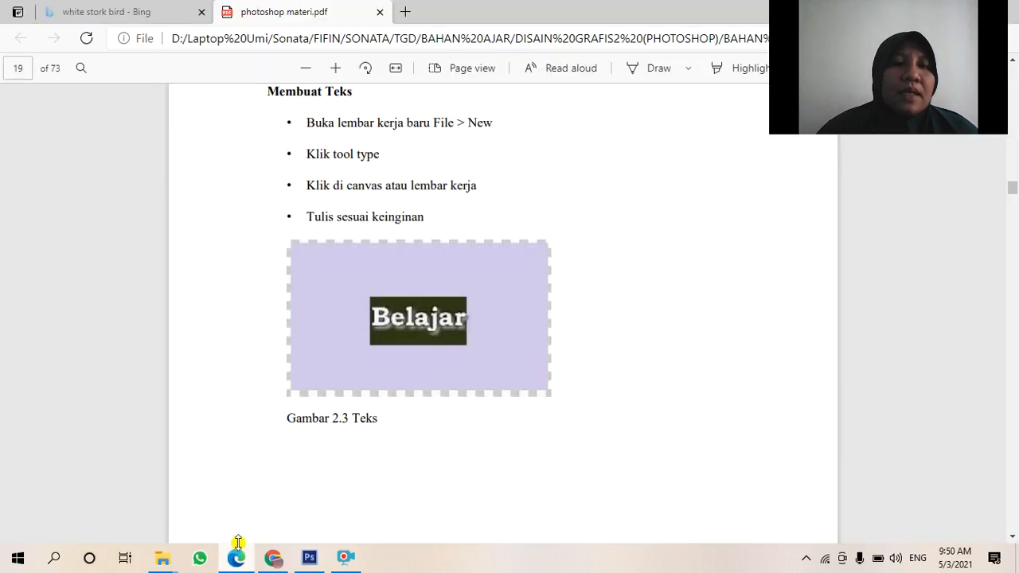
left_click(309, 561)
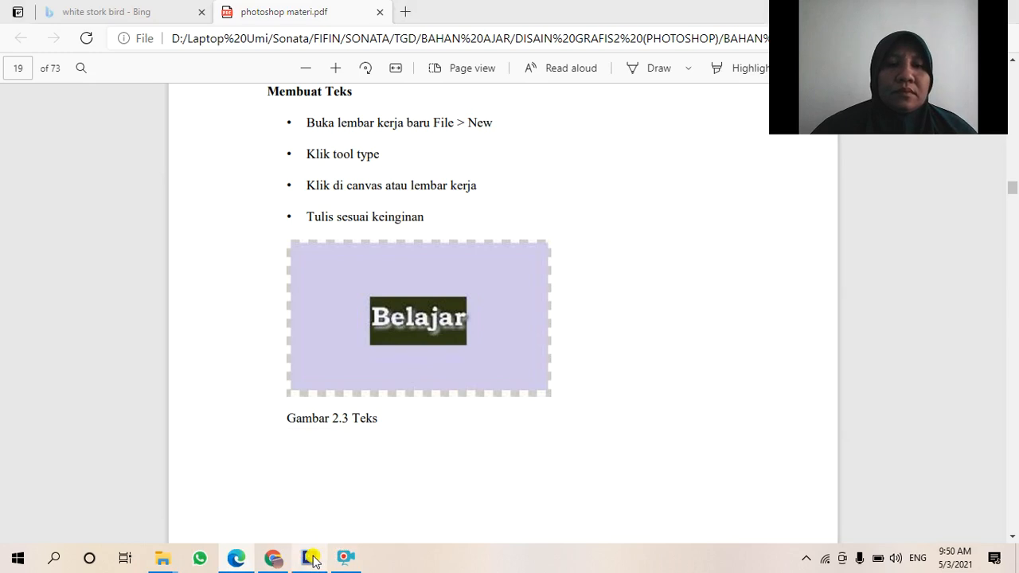
left_click(306, 557)
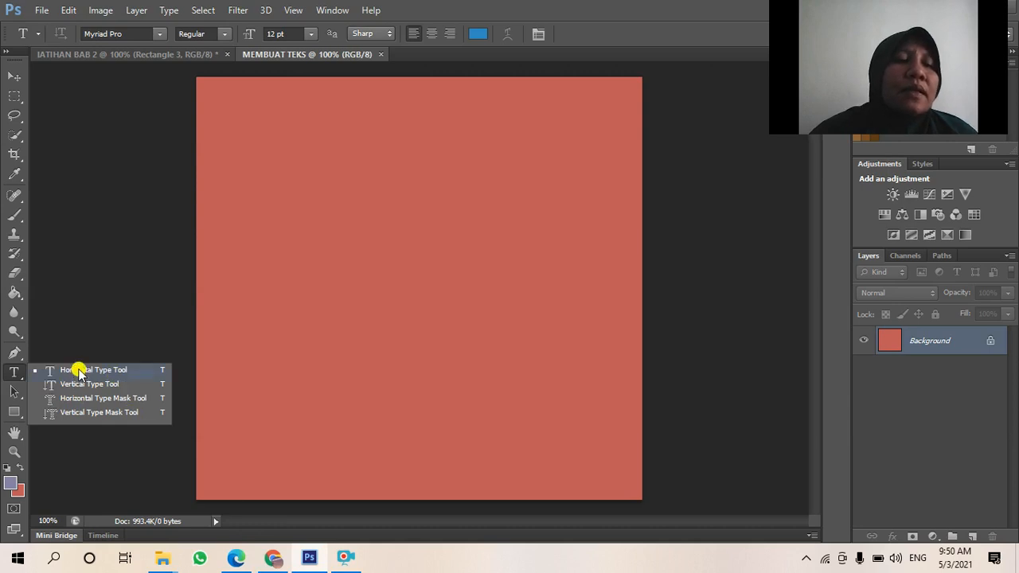
Add the horizontal text "bELAJAR" in the upper middle of the canvas, set its size to 48 pt and select the Background layer.
left_click(82, 369)
left_click(307, 199)
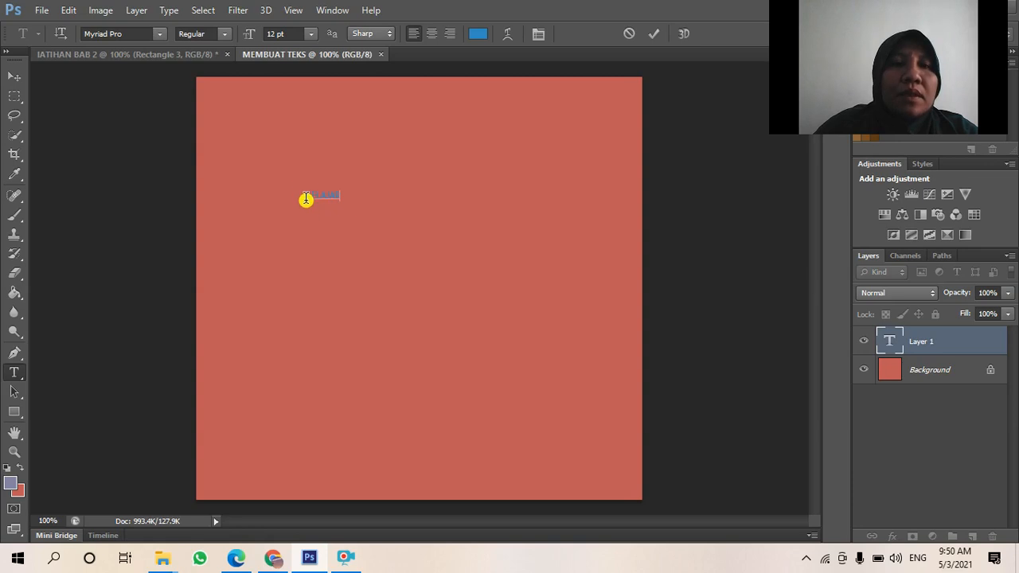
left_click_drag(306, 199, 340, 199)
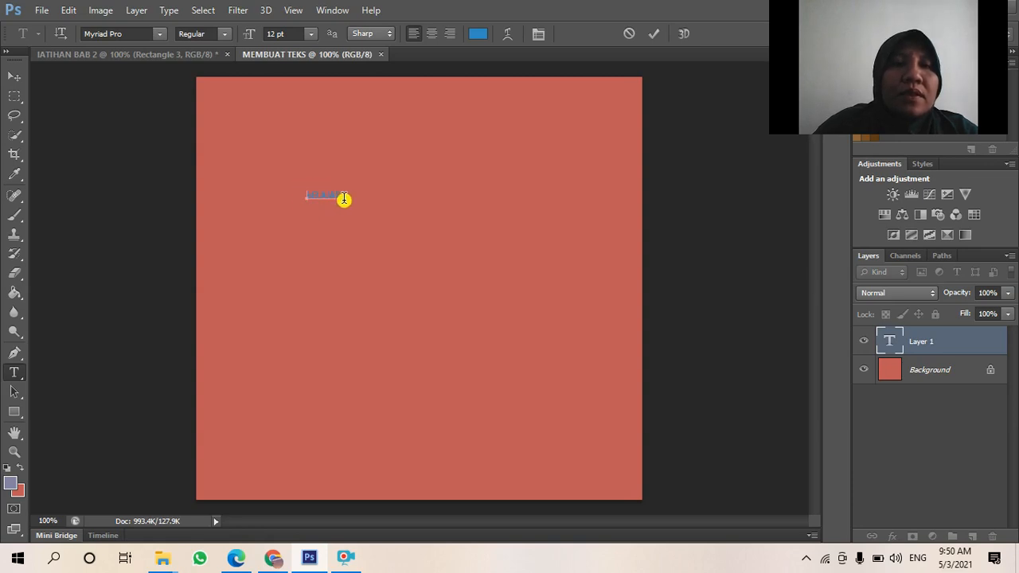
left_click(312, 33)
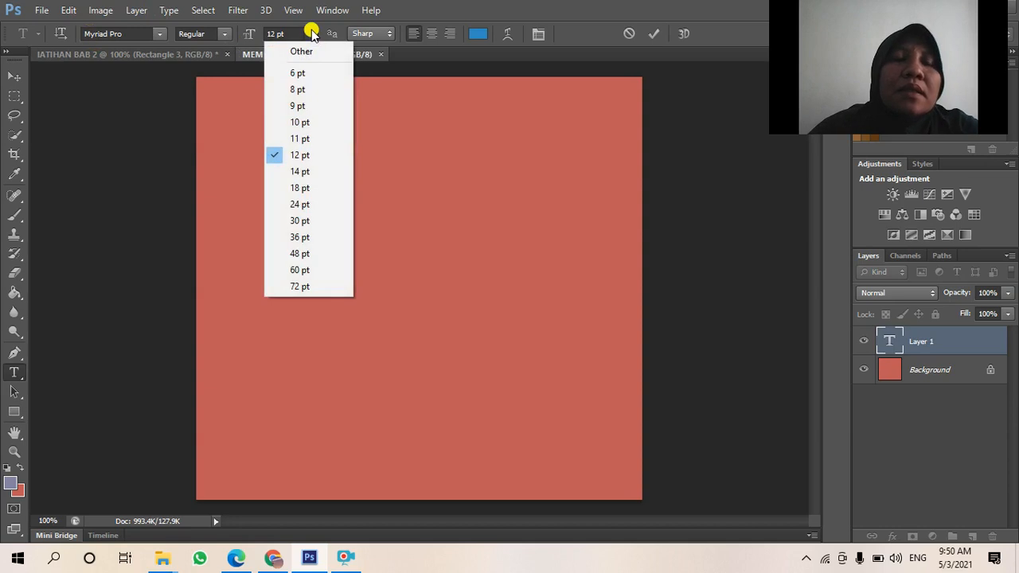
left_click(295, 255)
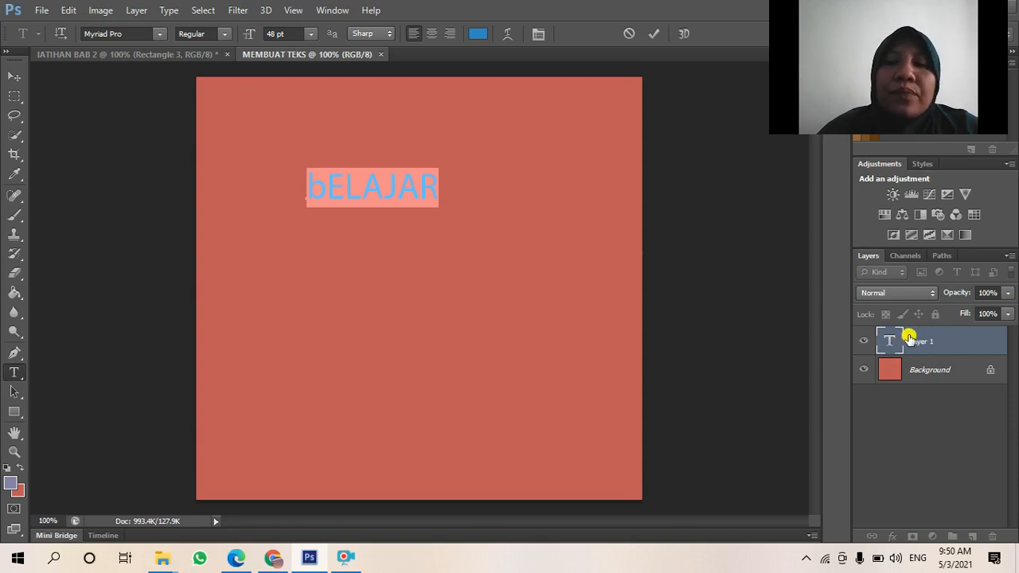
key("ctrl+Return")
left_click(939, 374)
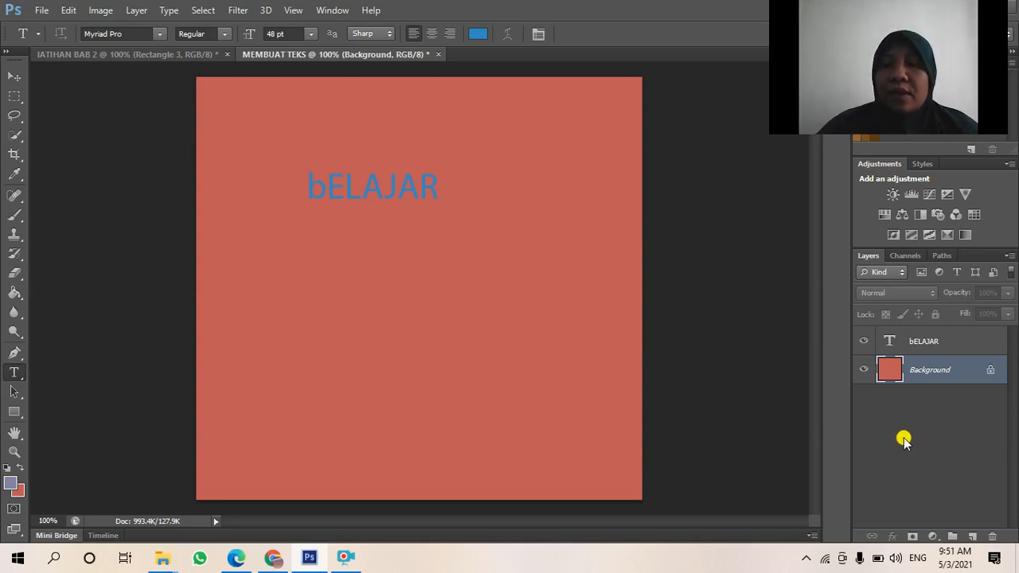
Convert the locked Background into a regular layer, accepting the offered layer name and settings.
double_click(927, 377)
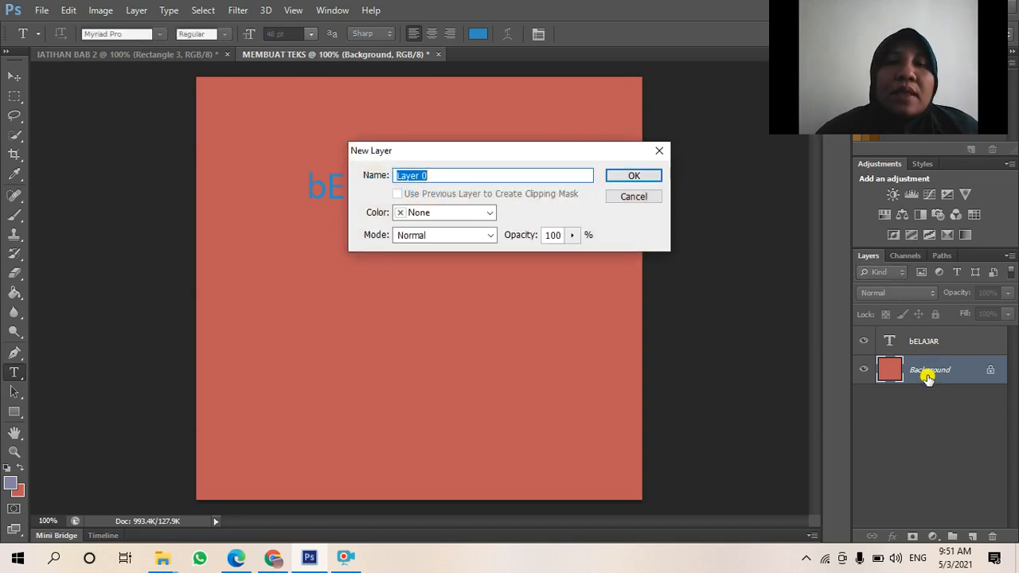
left_click(634, 175)
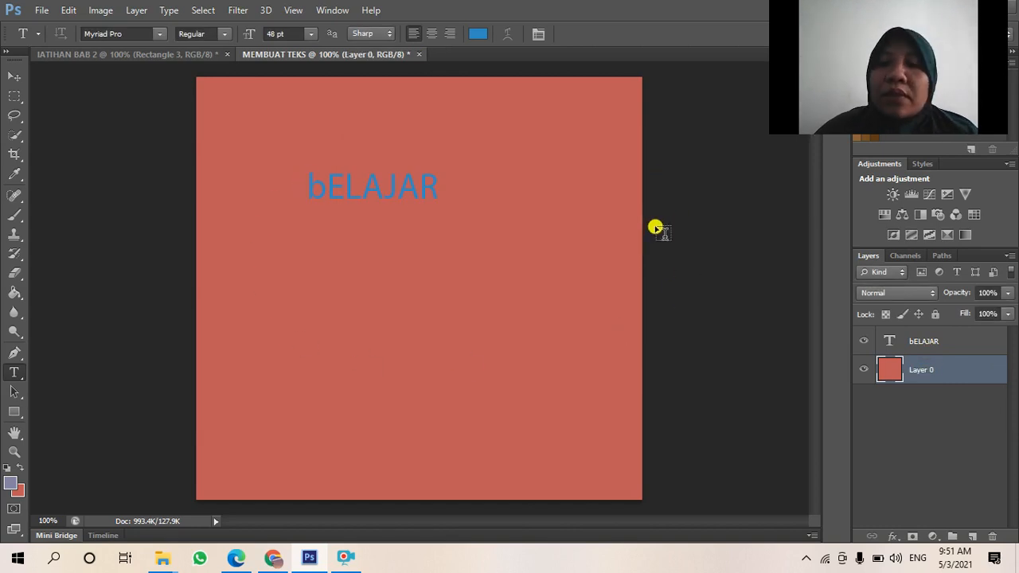
Select the whole bELAJAR text, apply the Italic style and change its font to Rosewood Std.
left_click(309, 183)
left_click_drag(311, 183, 439, 196)
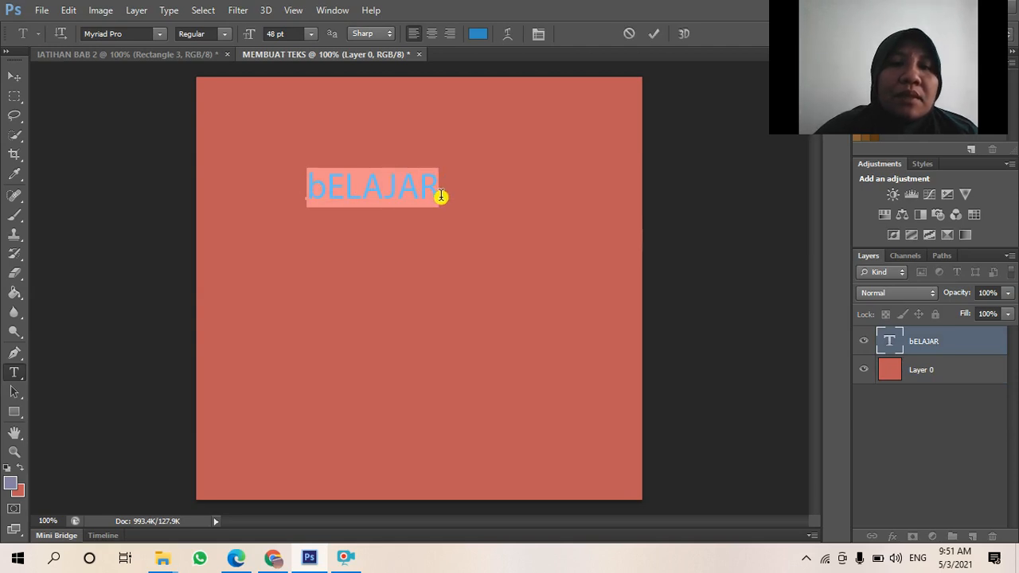
left_click(226, 37)
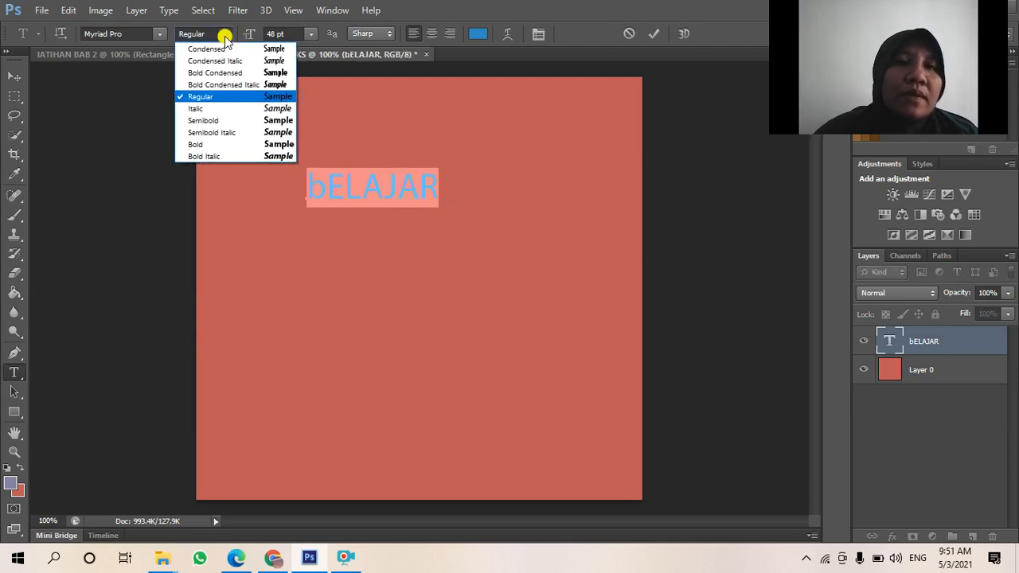
left_click(205, 109)
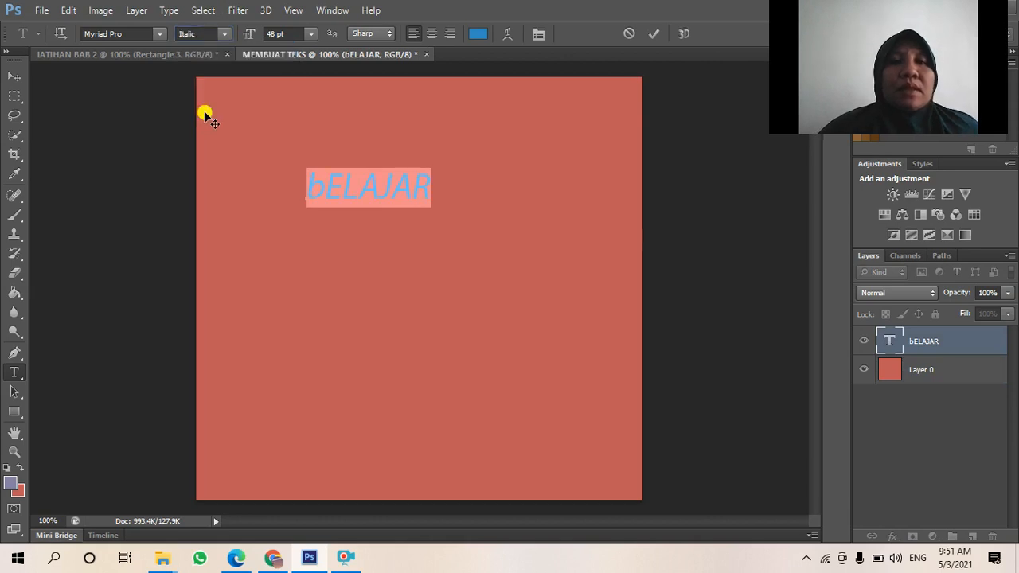
left_click(158, 34)
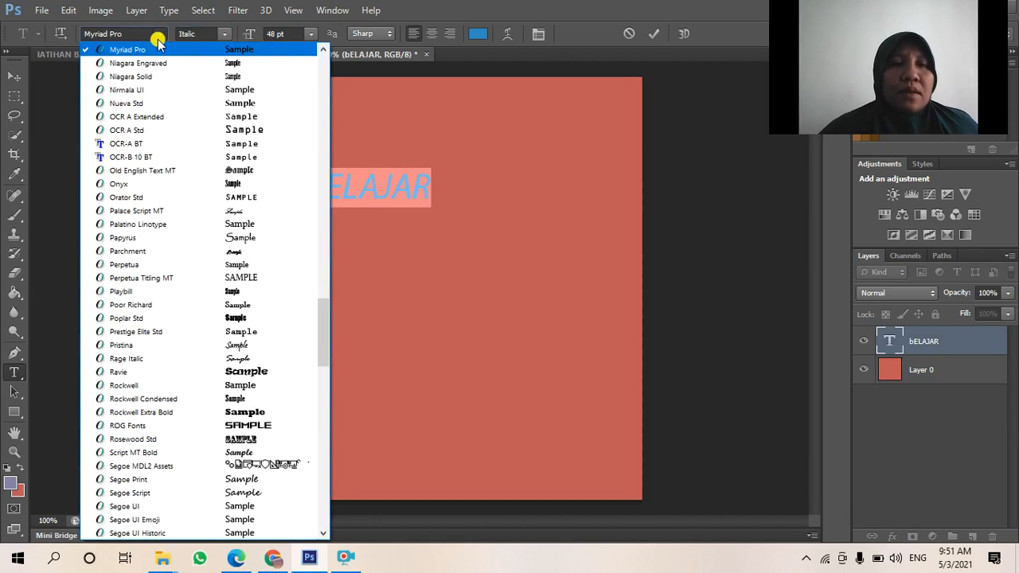
left_click(151, 441)
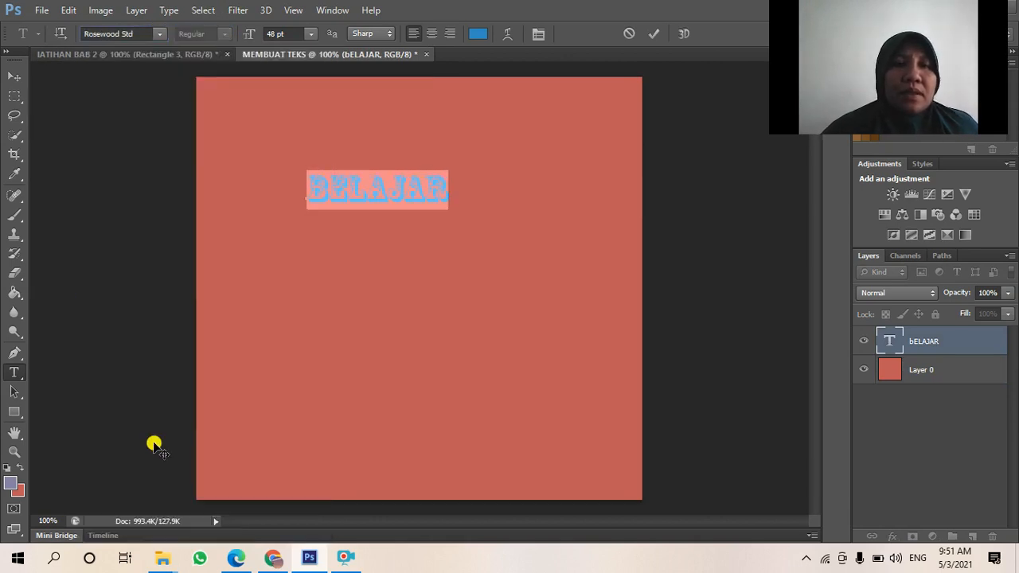
Switch to photoshop materi.pdf in Edge, read the Membuat teks dengan Shadow instructions on page 20 and return to Photoshop.
left_click(237, 558)
scroll(422, 220, "down", 7)
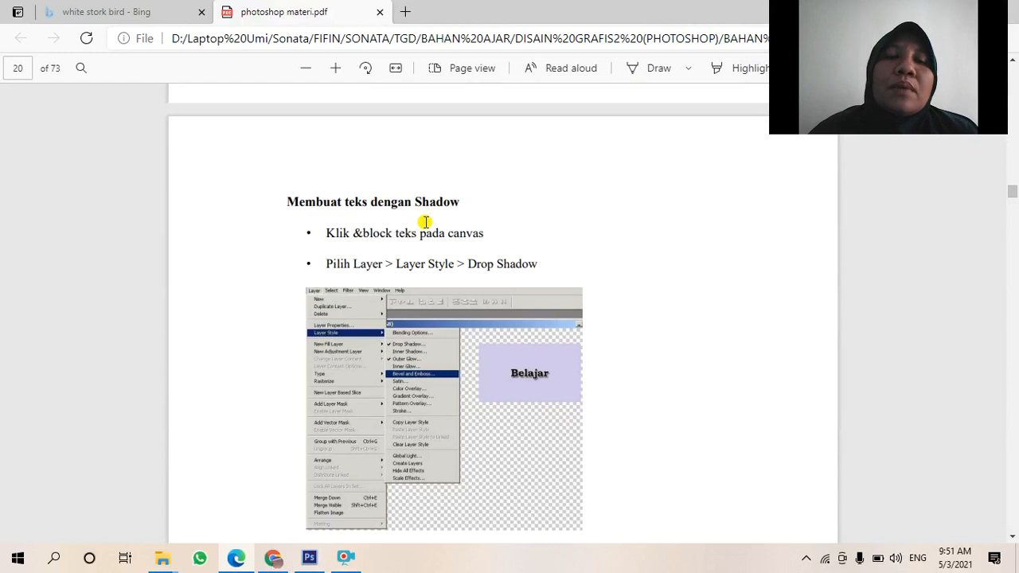
scroll(426, 222, "down", 1)
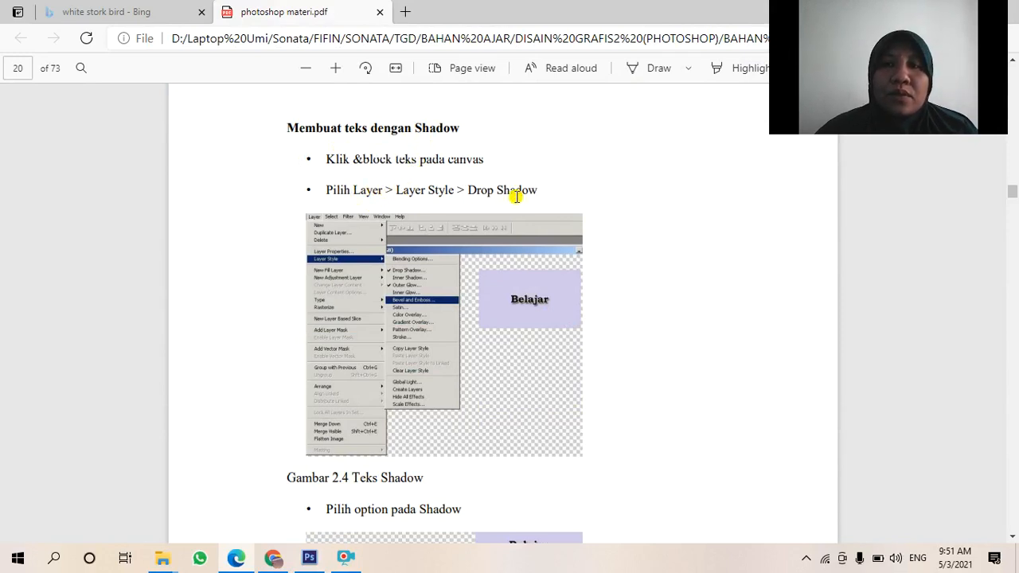
scroll(423, 320, "down", 2)
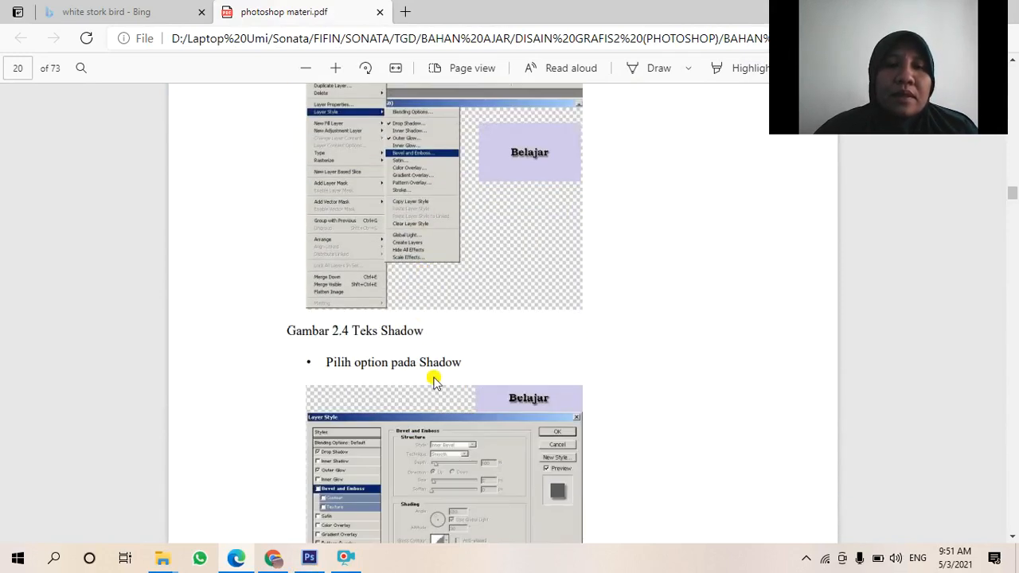
scroll(434, 381, "down", 2)
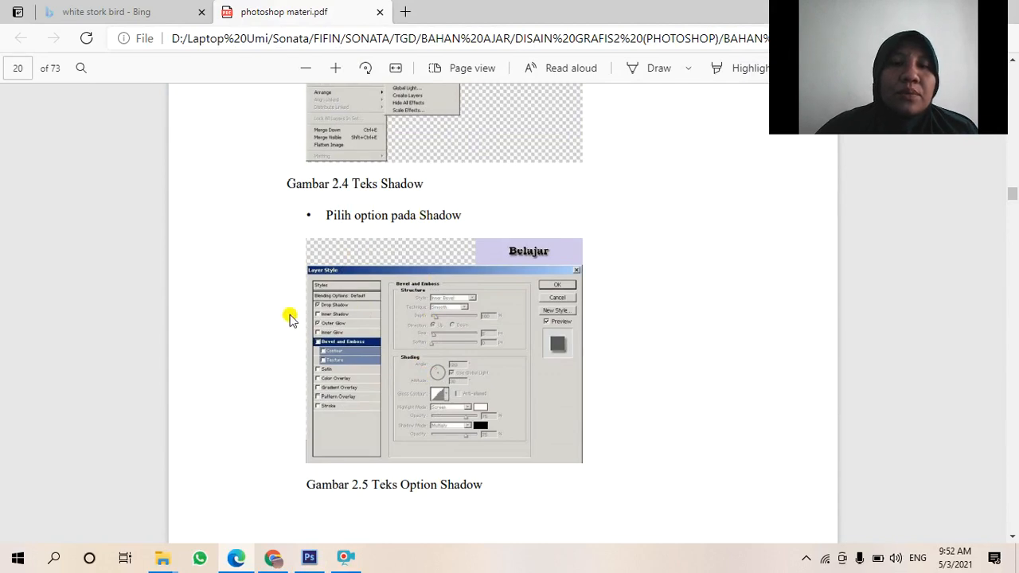
scroll(364, 364, "up", 5)
left_click_drag(353, 264, 547, 275)
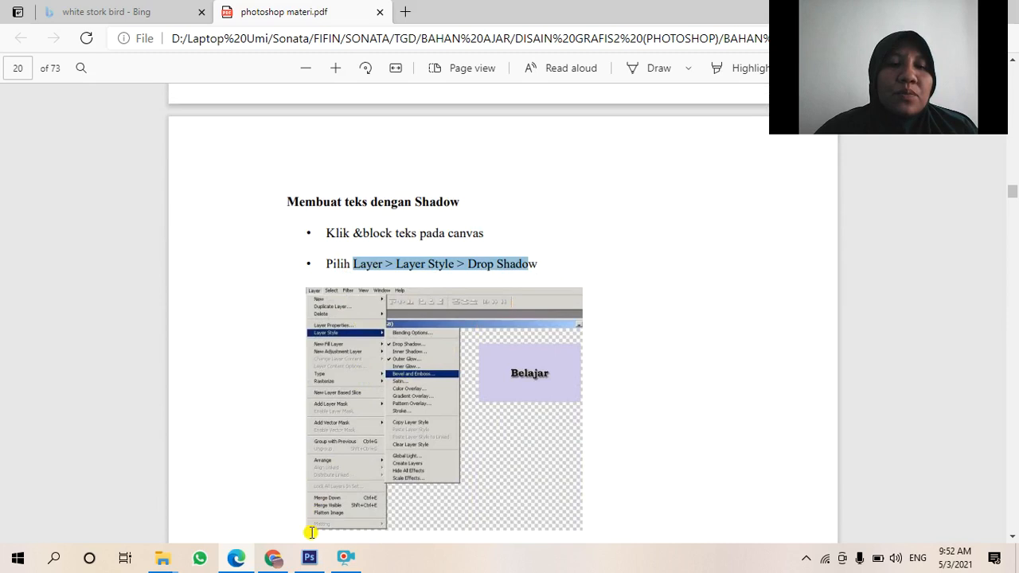
left_click(309, 558)
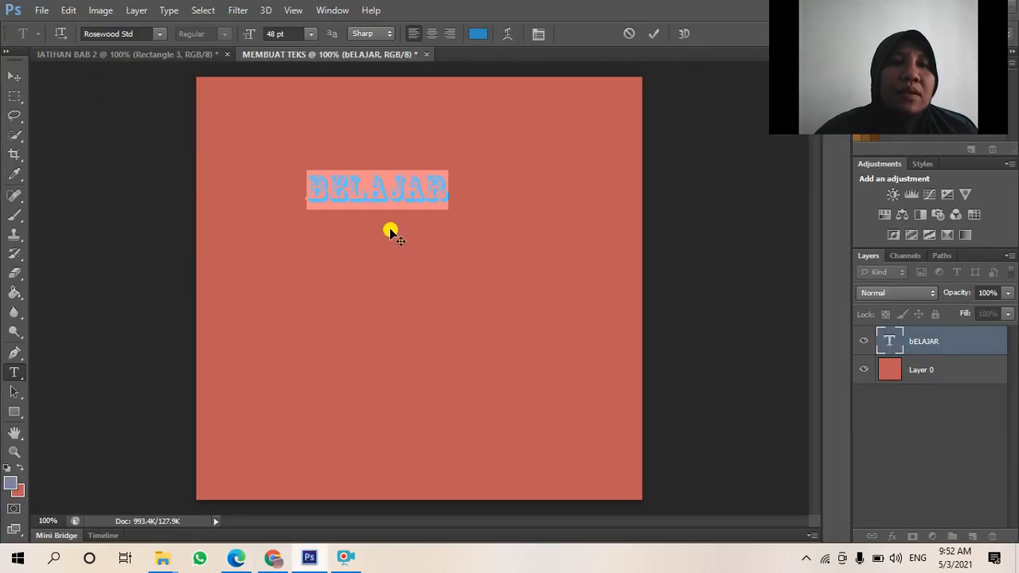
Open the Drop Shadow layer style settings for the bELAJAR text layer.
left_click(136, 10)
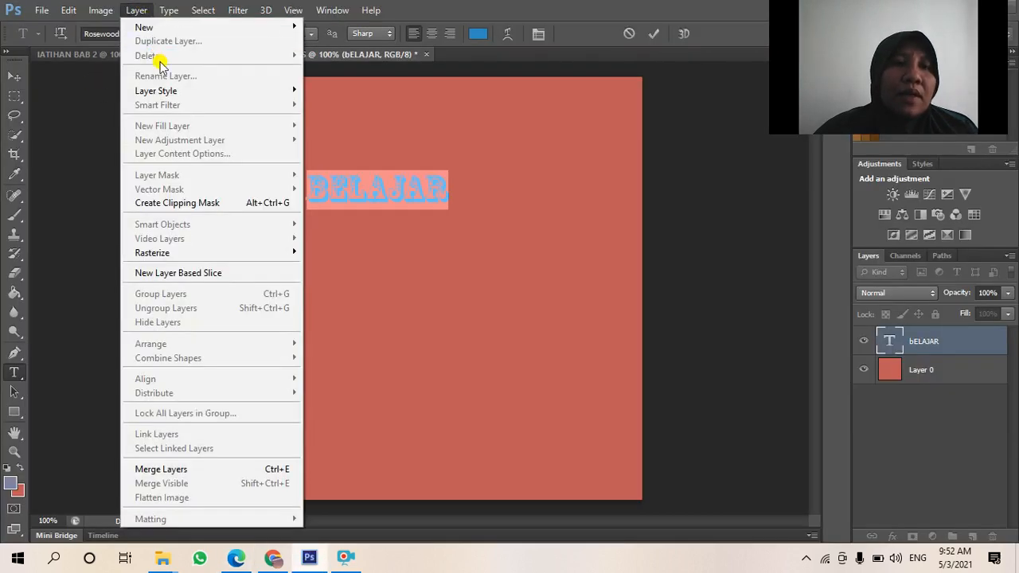
mouse_move(210, 91)
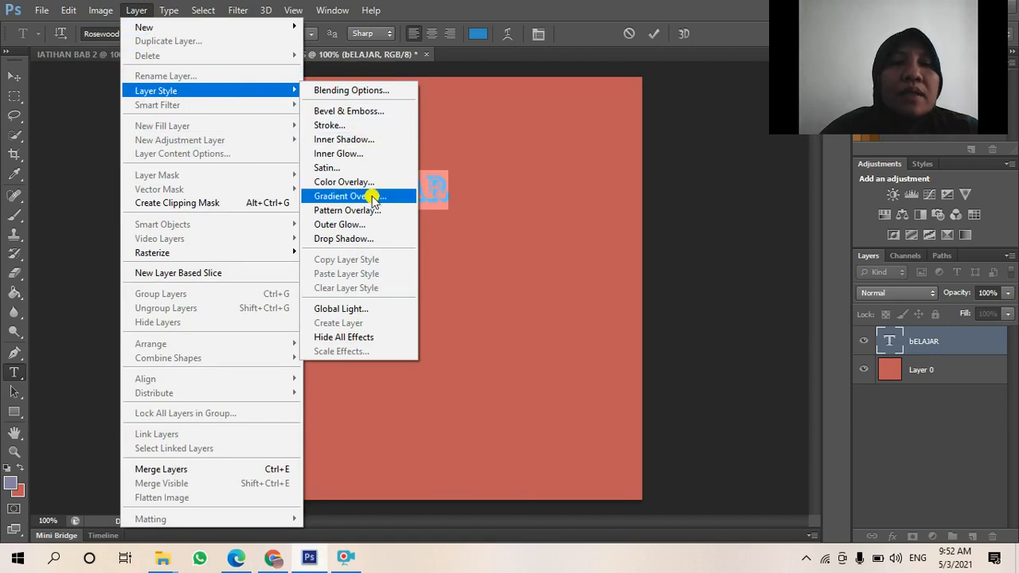
left_click(367, 239)
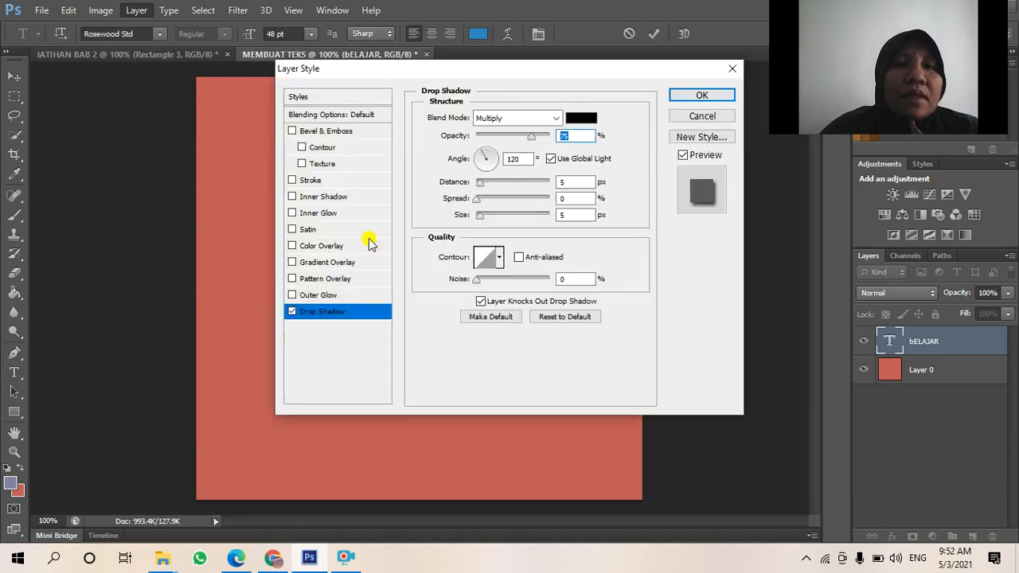
Check the shadow option figures on page 20 of the PDF in Edge and switch back to Photoshop.
left_click(236, 557)
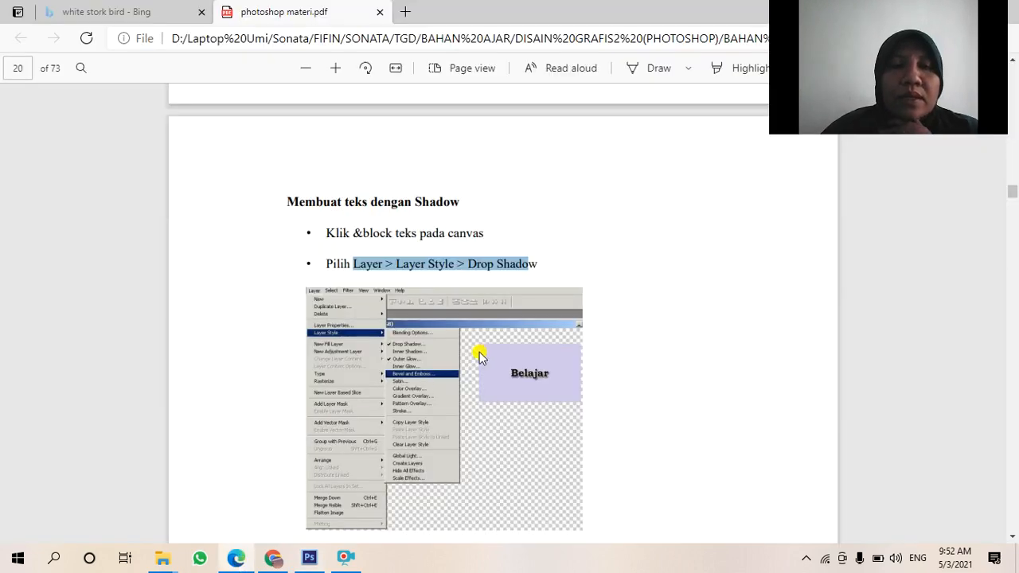
scroll(403, 409, "down", 3)
scroll(401, 408, "down", 4)
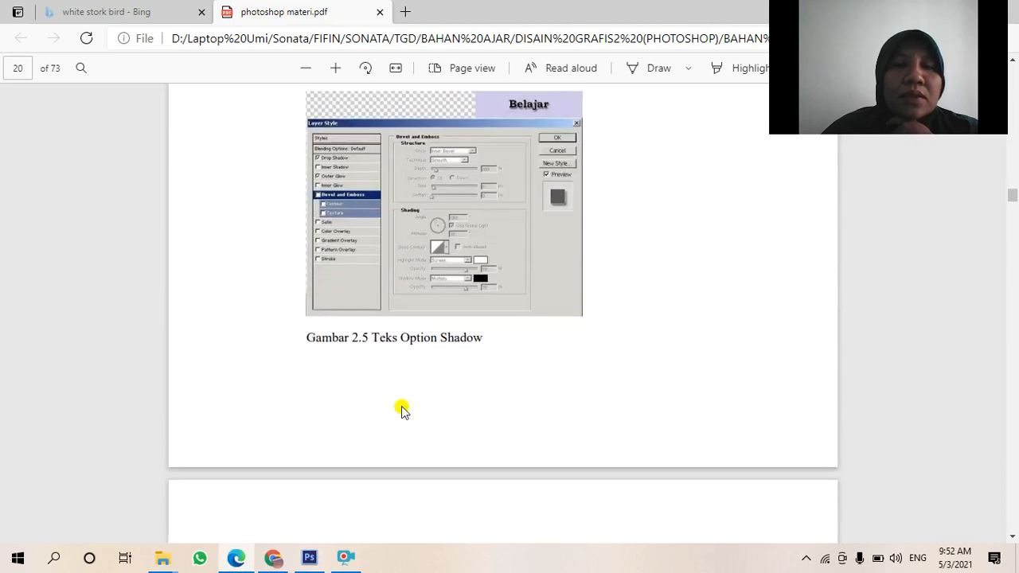
scroll(402, 409, "down", 3)
scroll(402, 409, "up", 4)
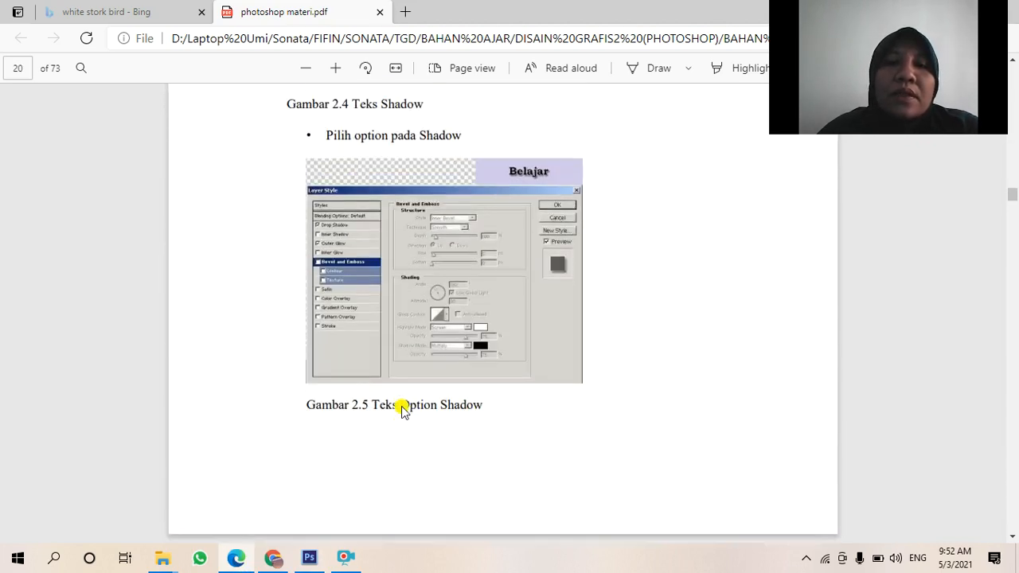
scroll(402, 409, "up", 2)
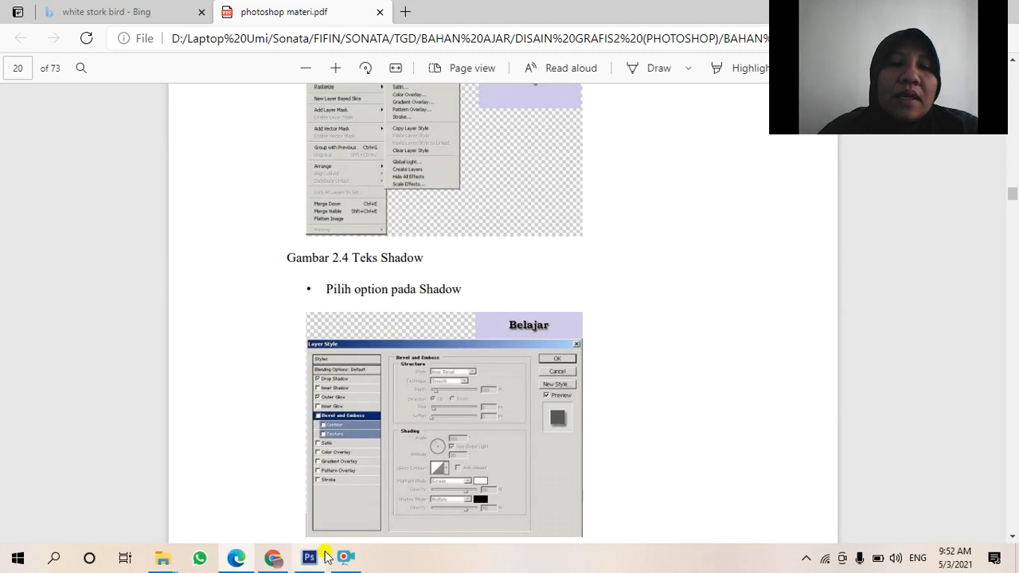
left_click(302, 554)
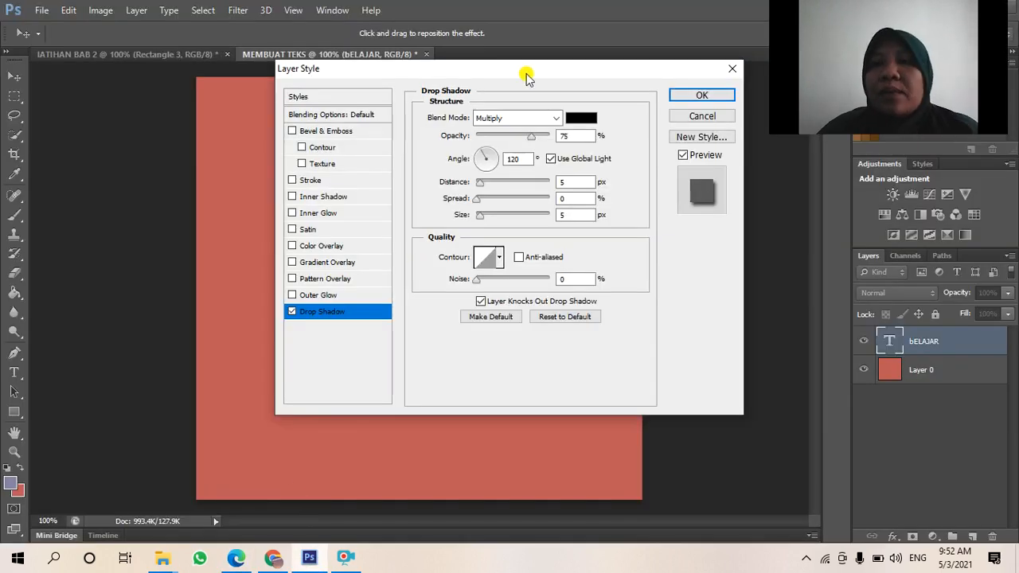
Apply the text's drop shadow with Vivid Light blend mode, 50% opacity, 21 px distance, 24% spread and a larger size.
left_click(557, 118)
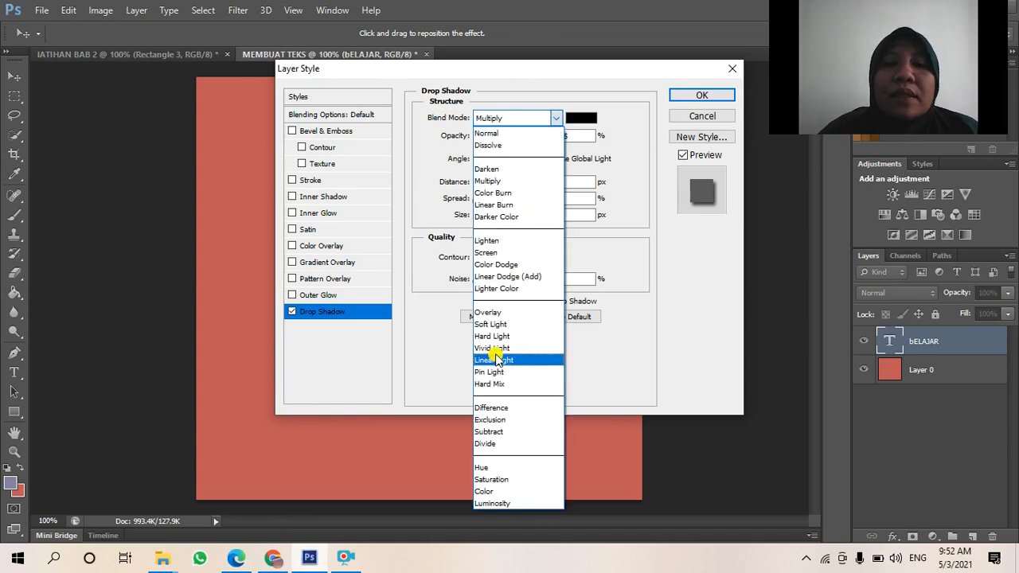
left_click(493, 348)
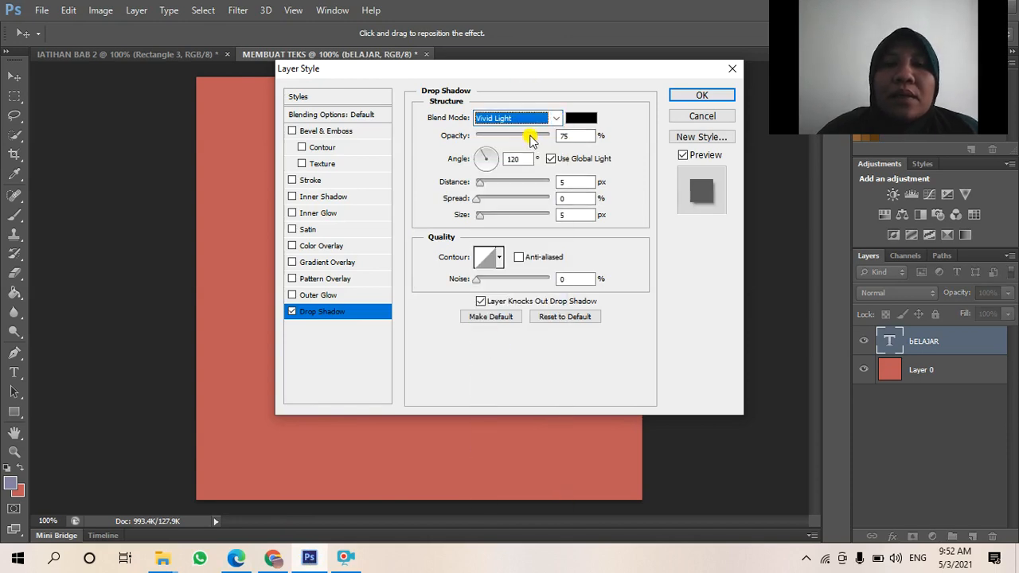
left_click_drag(537, 140, 514, 141)
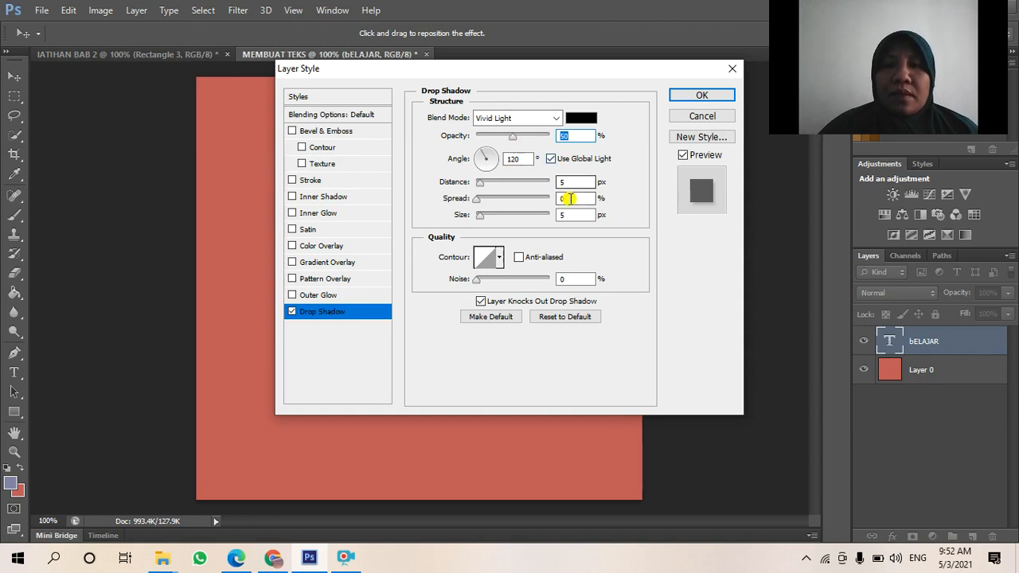
left_click(491, 183)
left_click(494, 198)
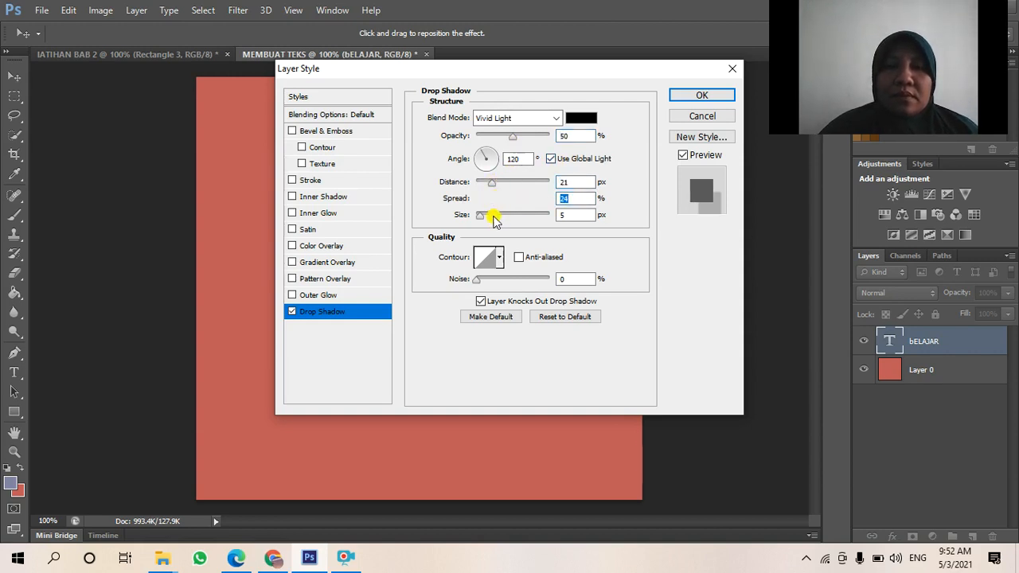
left_click(681, 99)
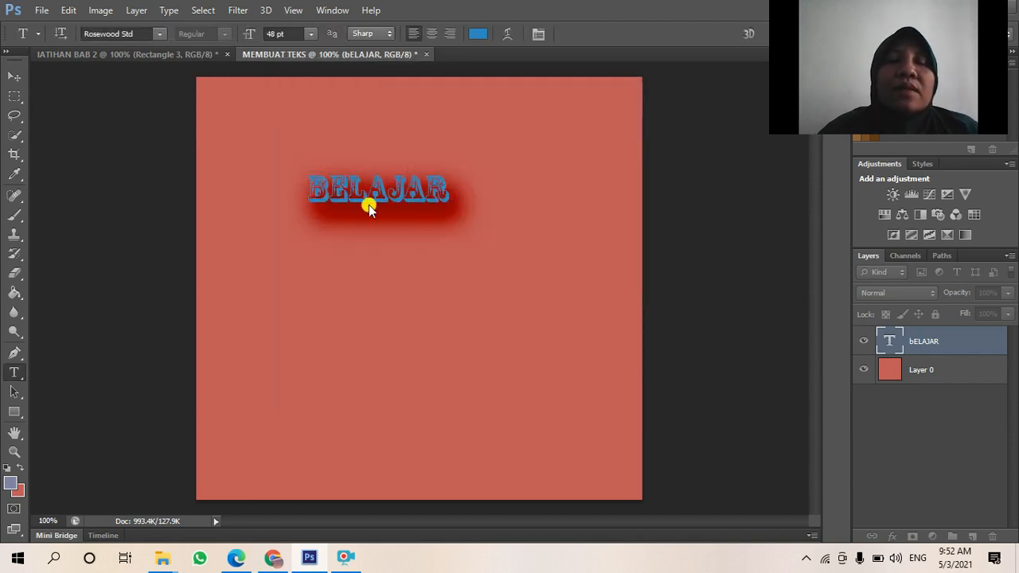
Switch to the PDF in Edge and read on to the selection tools and Memakai Marquee tool section on page 21.
left_click(311, 562)
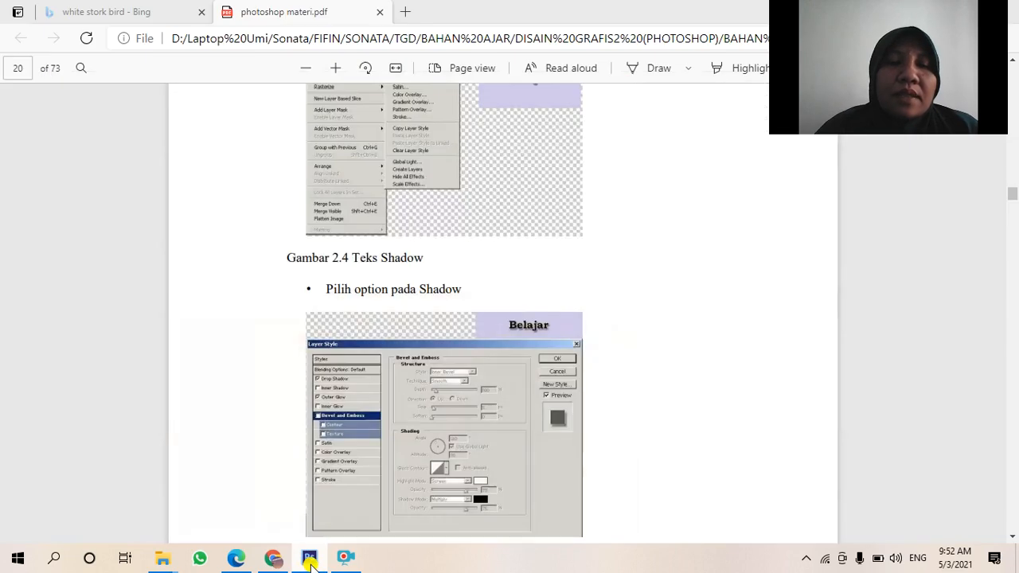
scroll(405, 468, "down", 2)
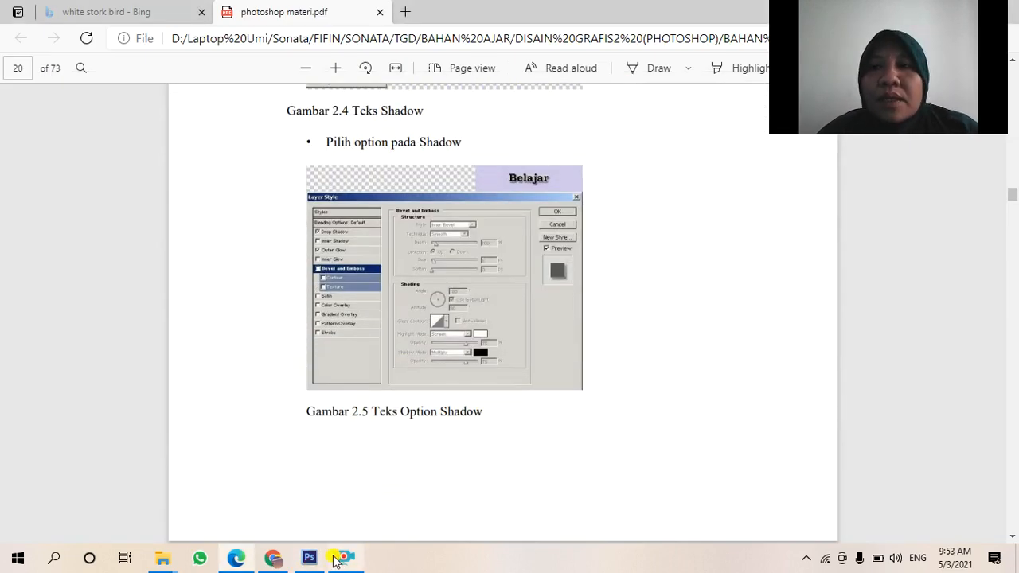
left_click(243, 562)
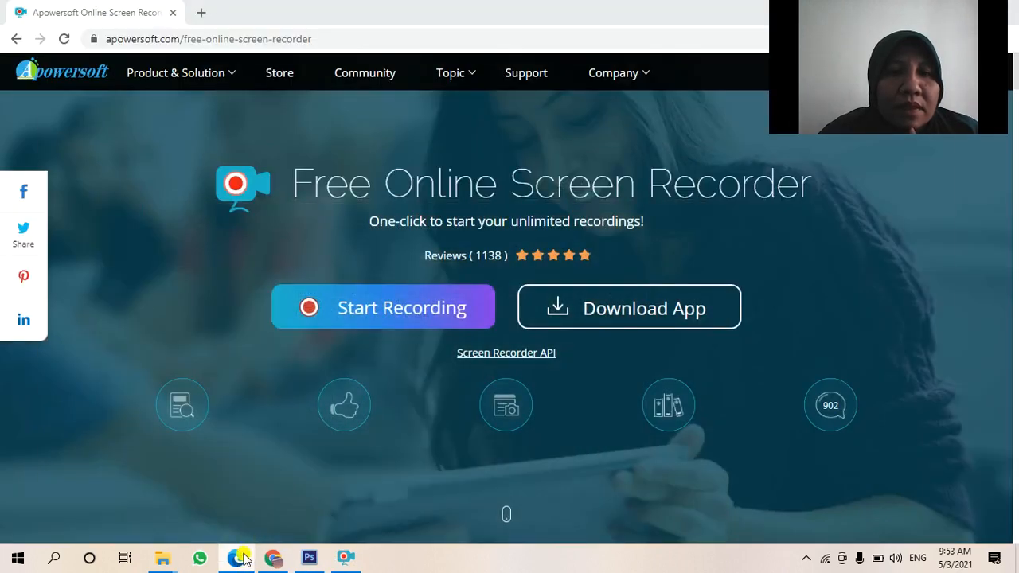
left_click(243, 560)
scroll(337, 395, "down", 10)
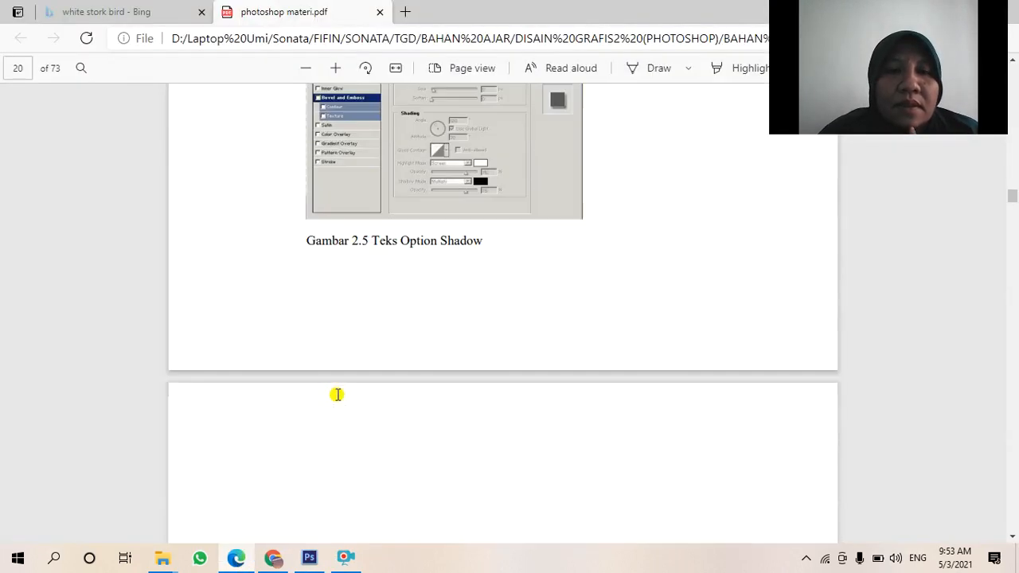
scroll(337, 395, "down", 5)
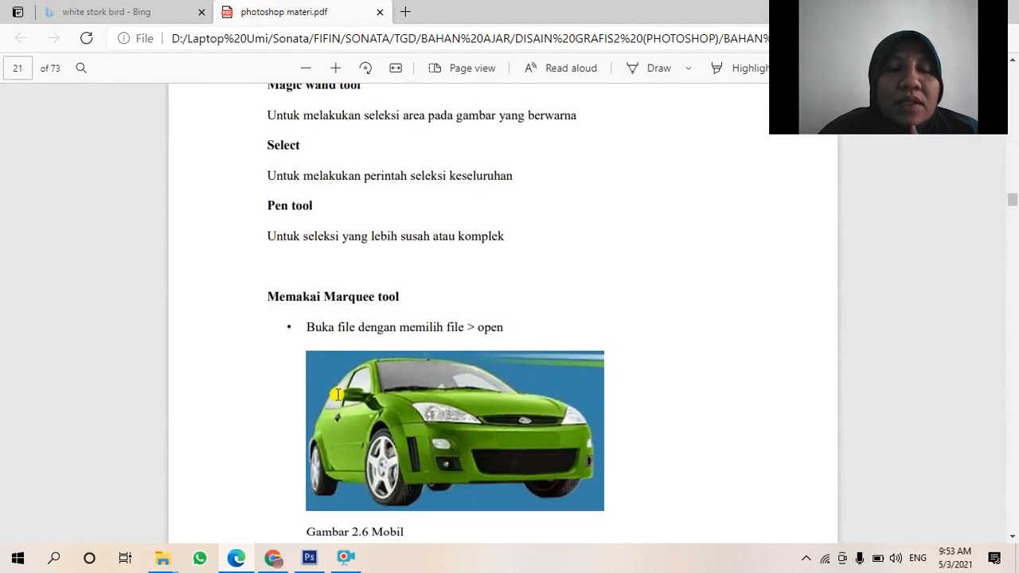
scroll(337, 395, "up", 3)
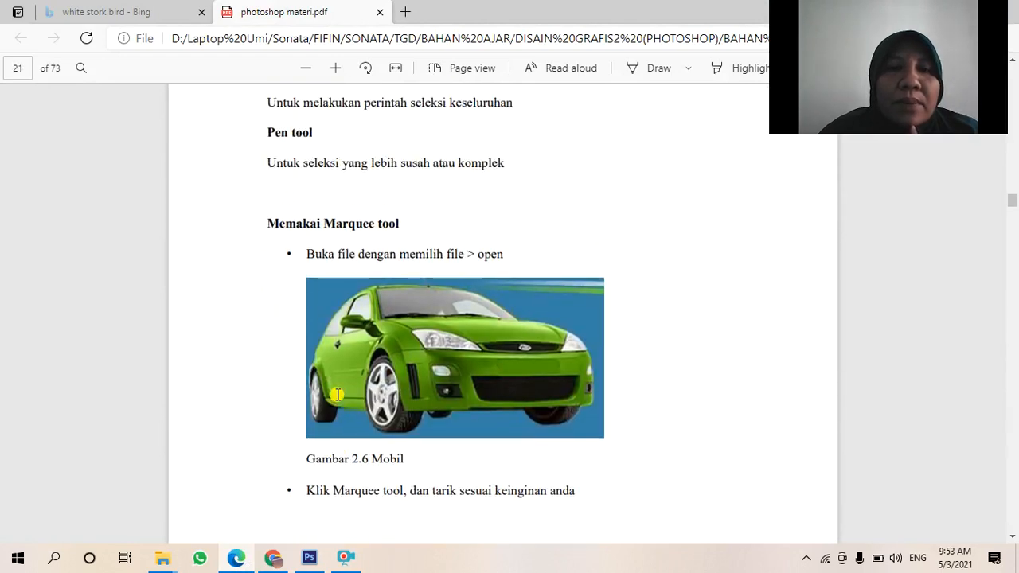
Switch to Photoshop and create a new document named MARQUEEE, 21.1 by 20 centimeters at 72 pixels/inch.
left_click(309, 557)
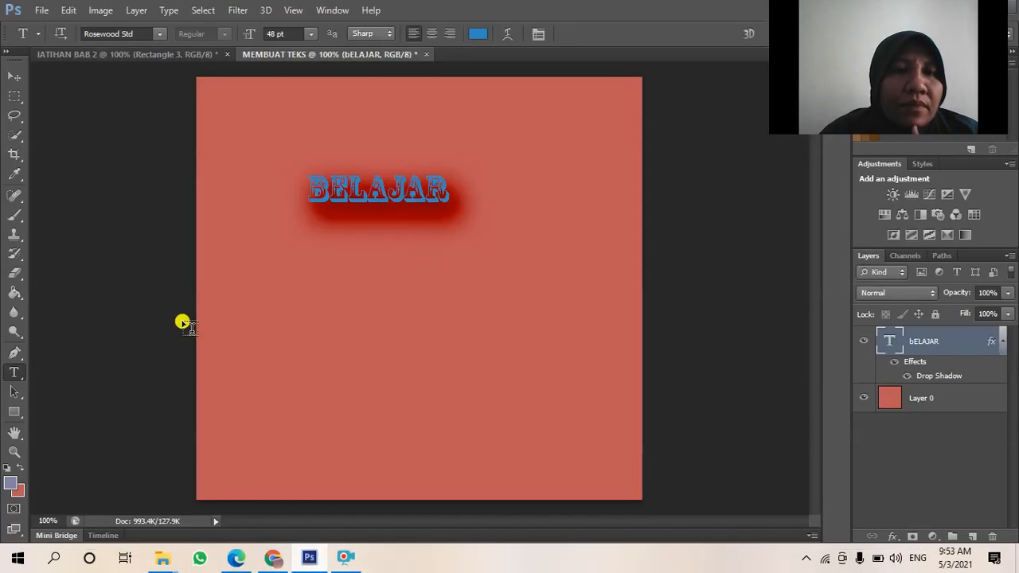
right_click(326, 56)
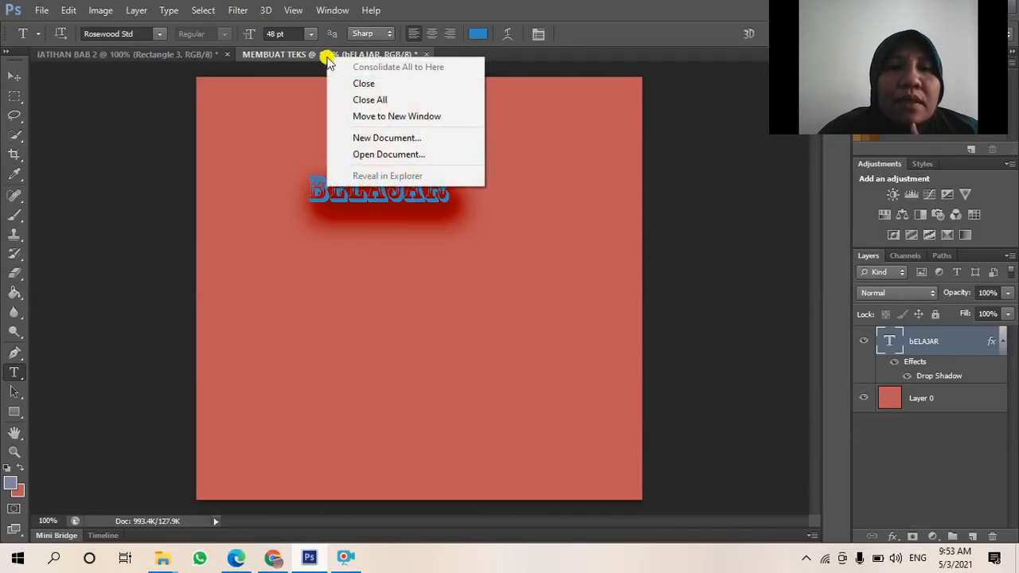
left_click(381, 140)
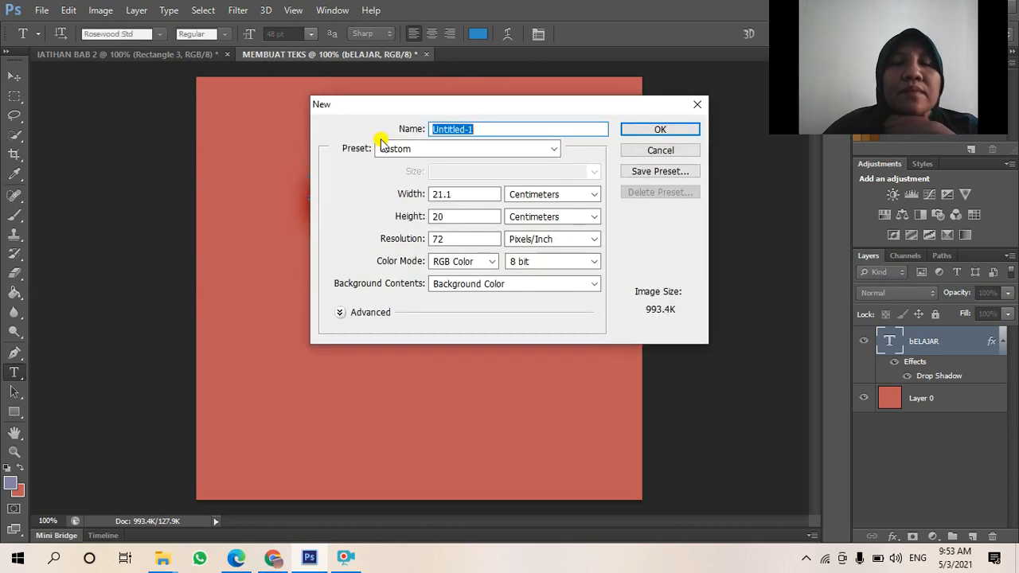
type("MARQUEEE")
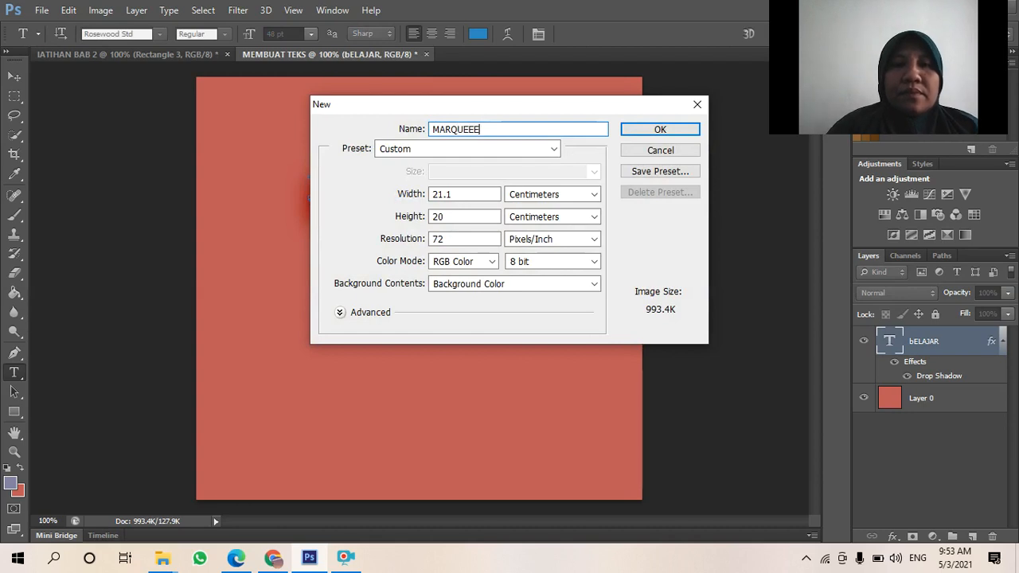
left_click(628, 129)
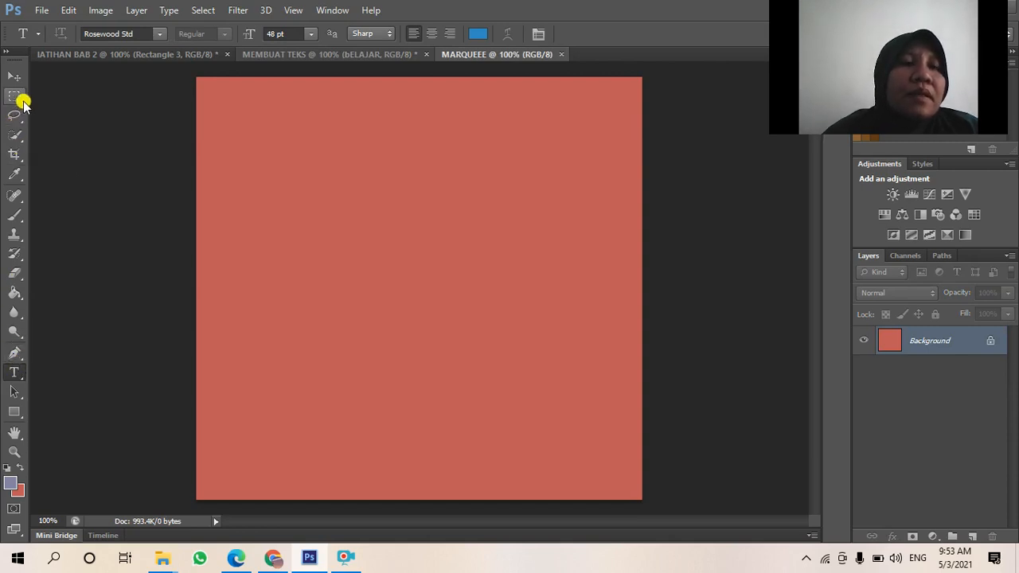
Activate the Rectangular Marquee Tool and check the Memakai Marquee tool instructions on page 21 of the PDF in Edge.
left_click(22, 99)
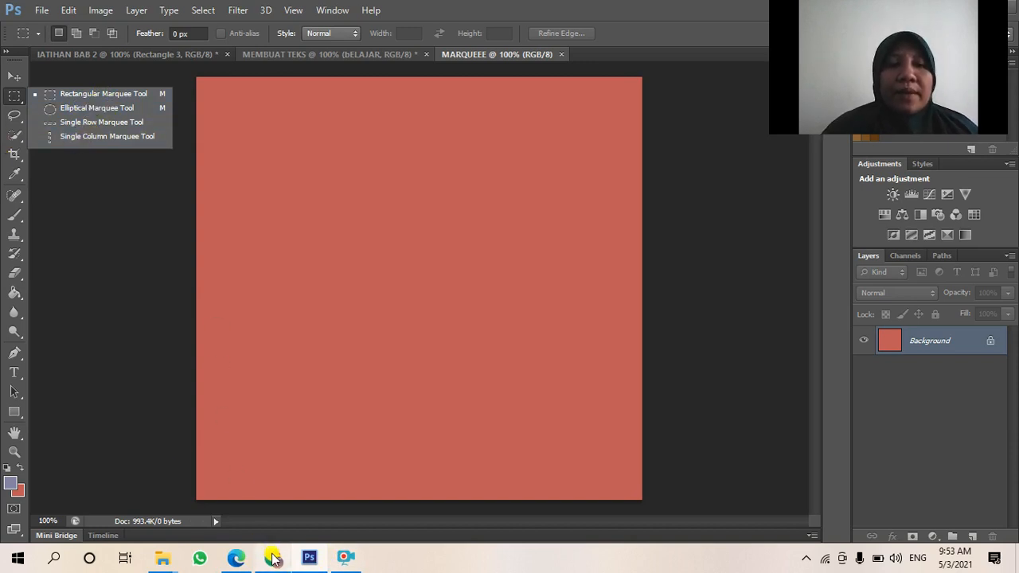
left_click(236, 558)
scroll(394, 352, "down", 3)
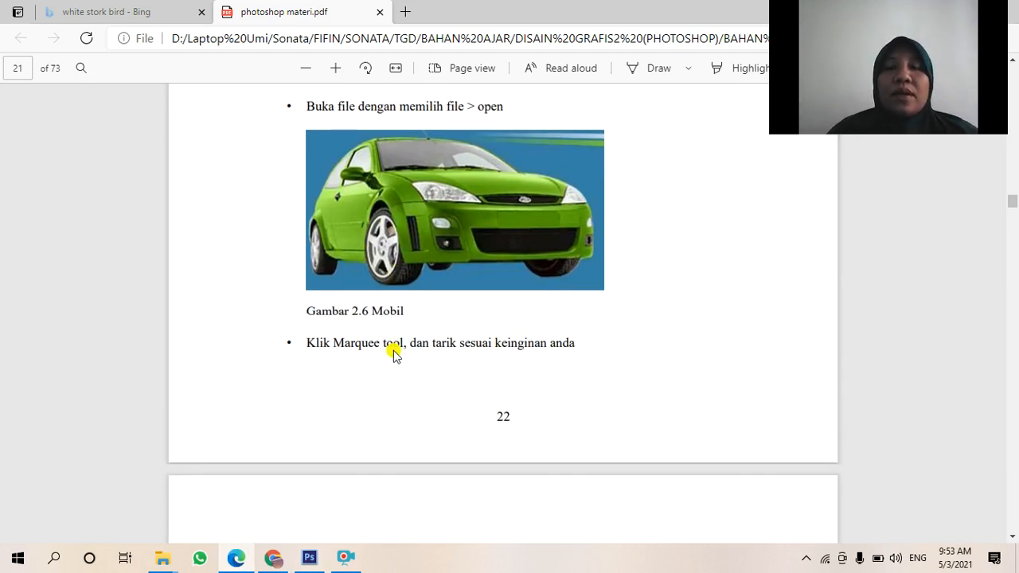
scroll(512, 192, "up", 1)
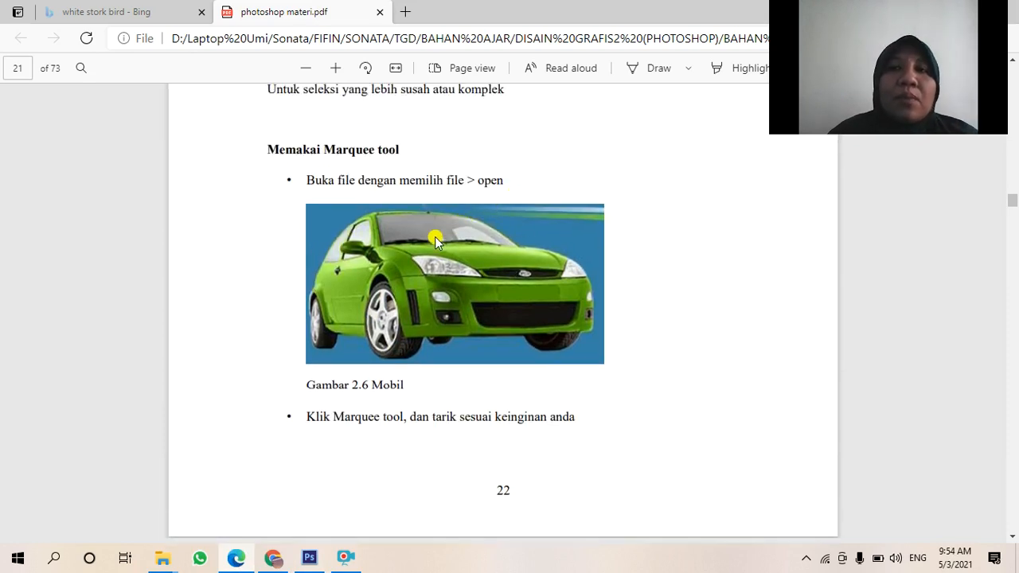
Switch back to Photoshop, start opening an image file and go up two folder levels to the one containing GALERY and GALERIA.
left_click(309, 557)
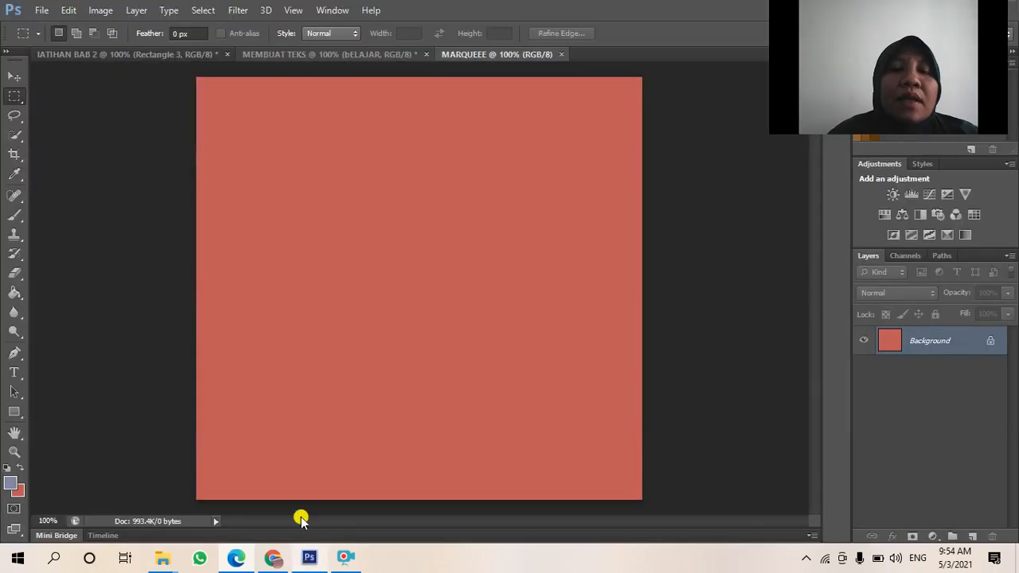
left_click(41, 9)
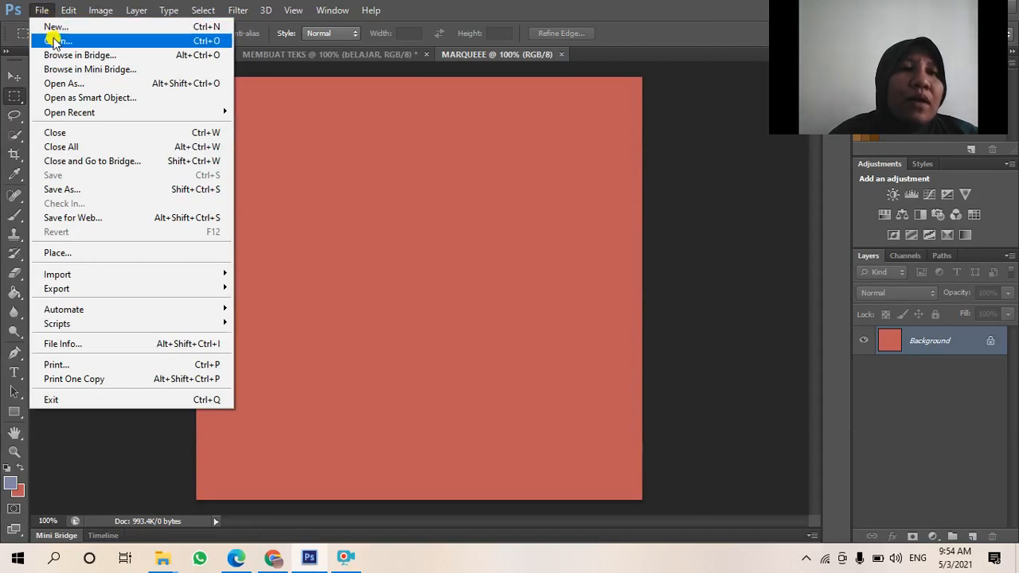
left_click(56, 41)
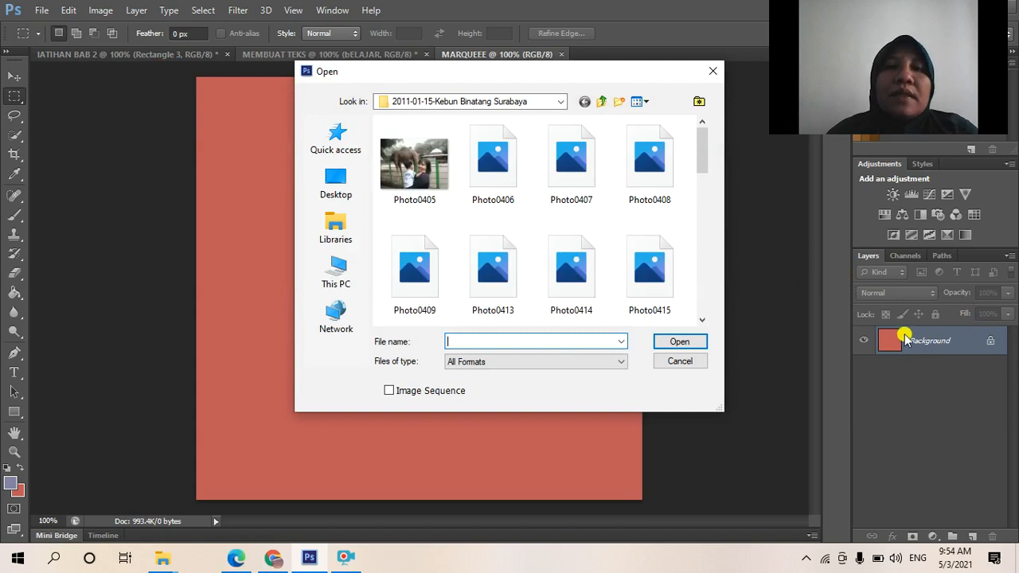
left_click(601, 102)
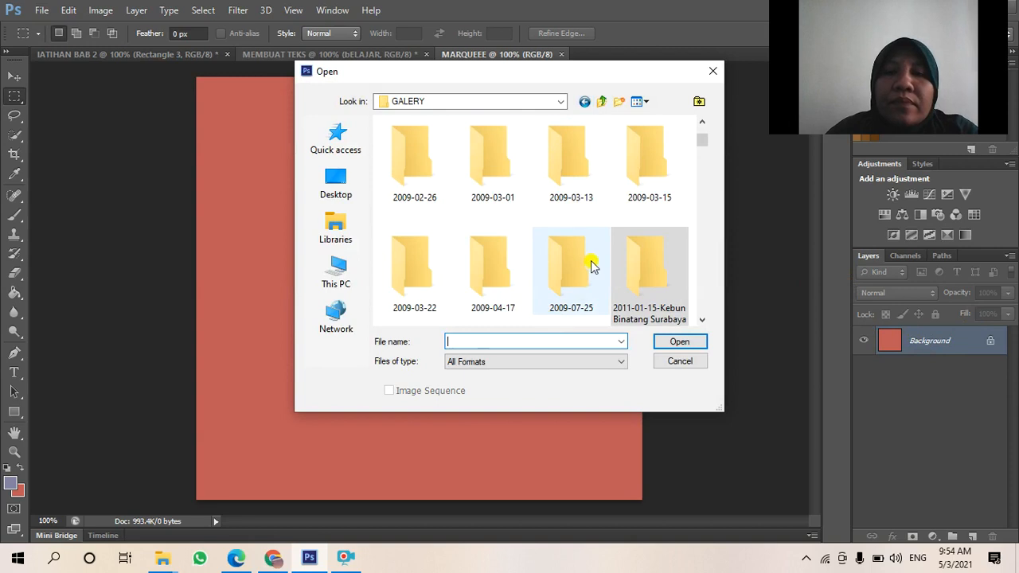
left_click(601, 102)
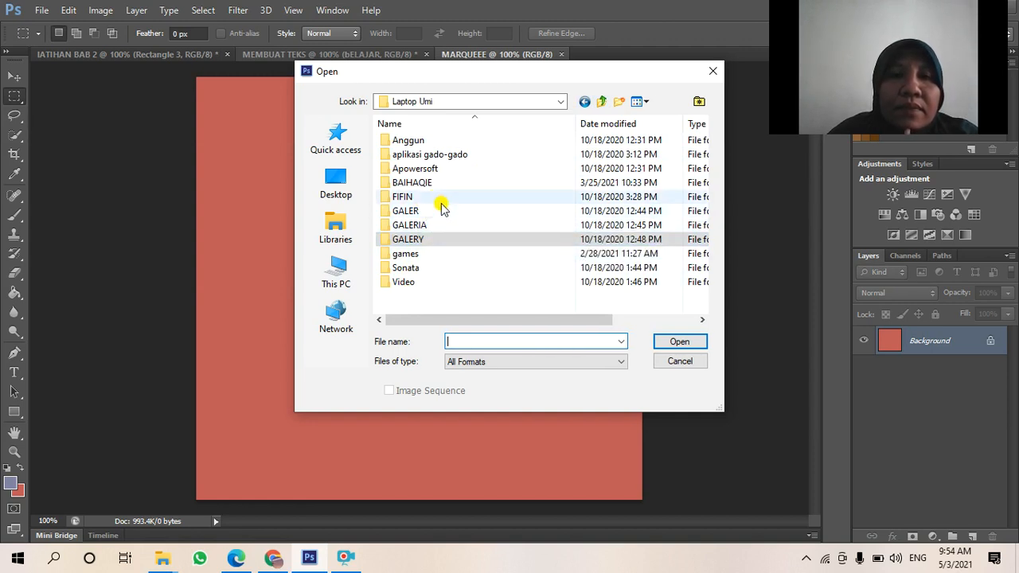
double_click(449, 242)
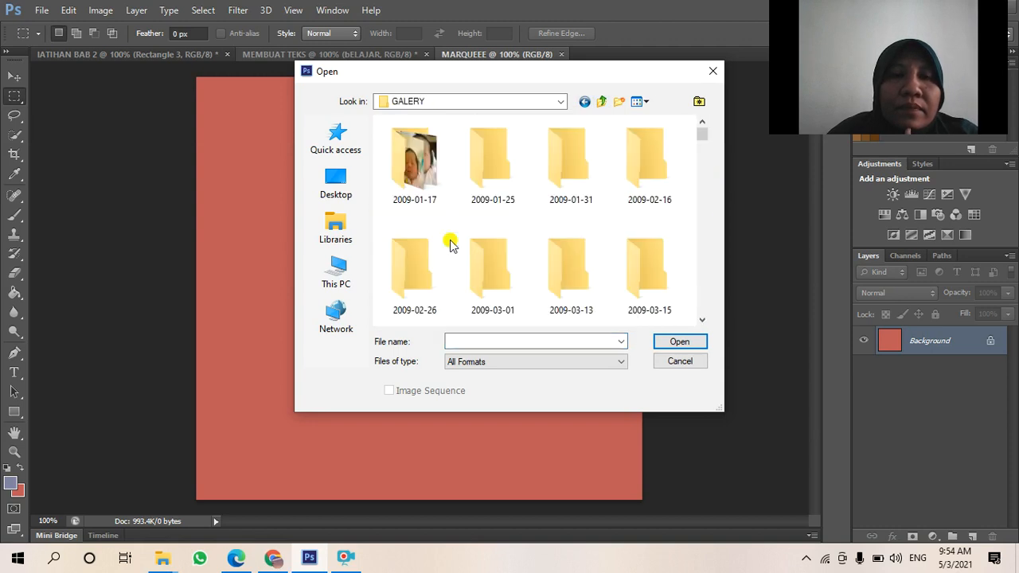
scroll(518, 217, "down", 2)
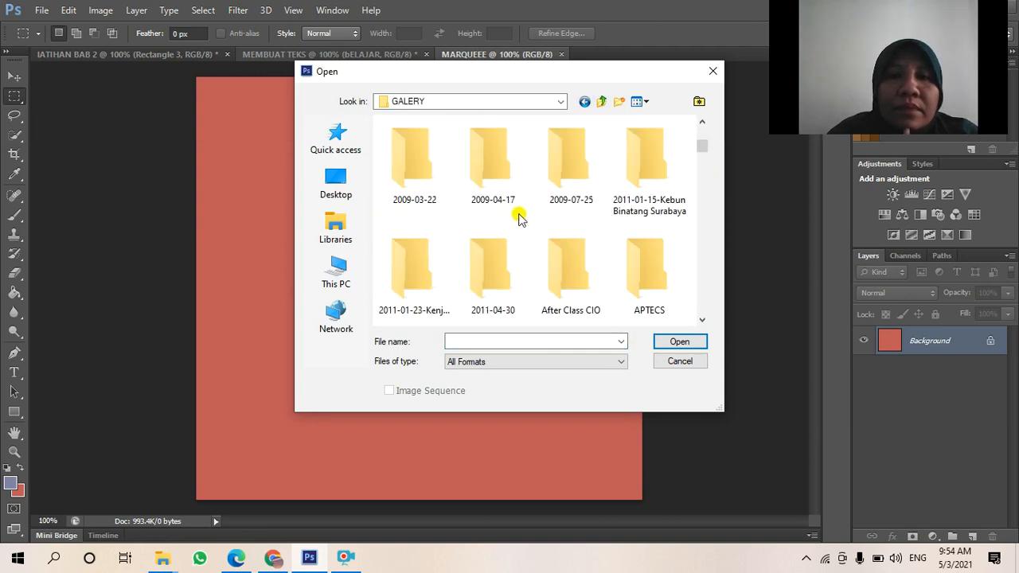
scroll(519, 217, "down", 1)
scroll(518, 217, "down", 1)
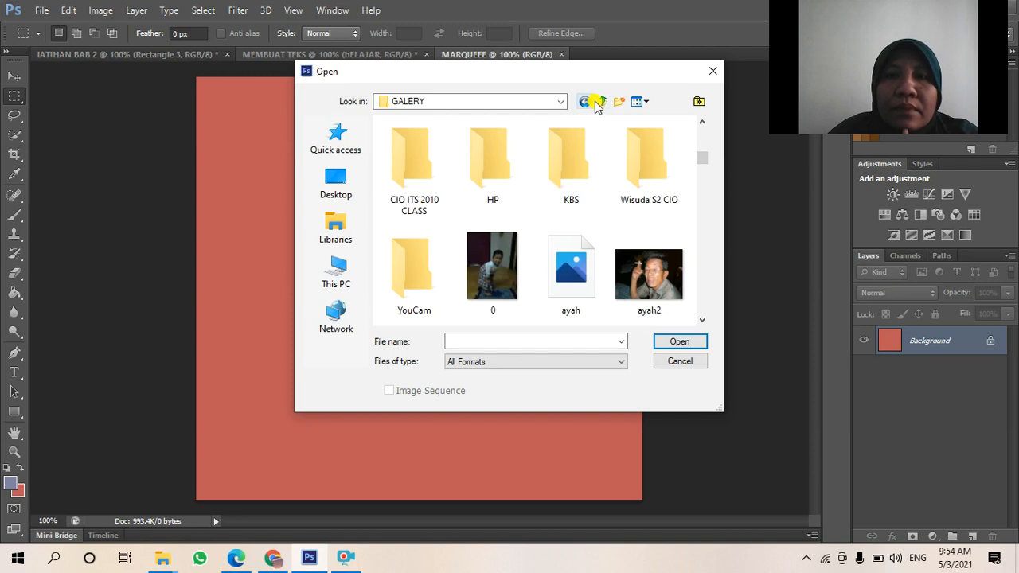
left_click(601, 101)
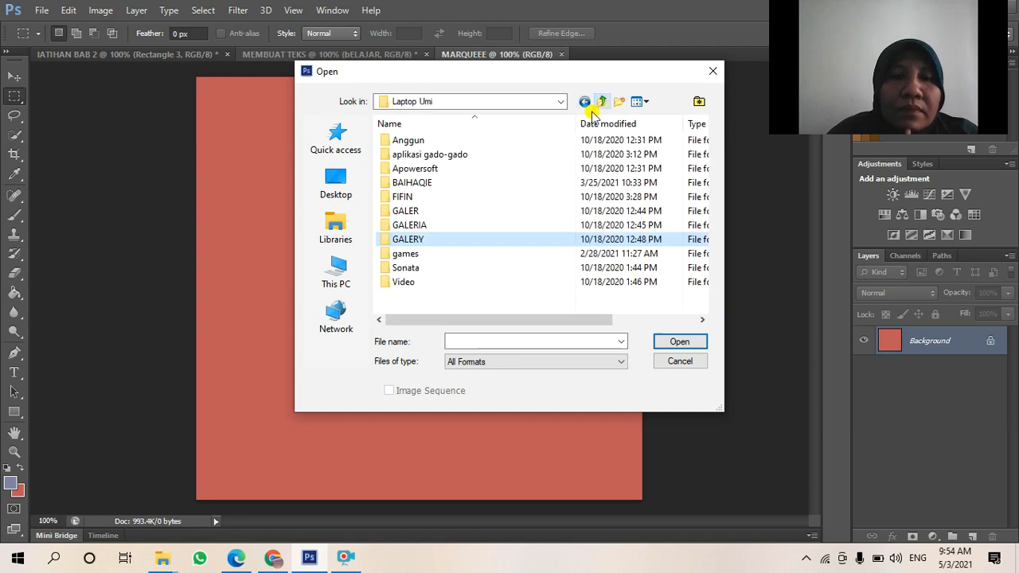
Browse to the PRODUK&IKLAN folder inside the GALERIA folder.
left_click(448, 229)
double_click(448, 229)
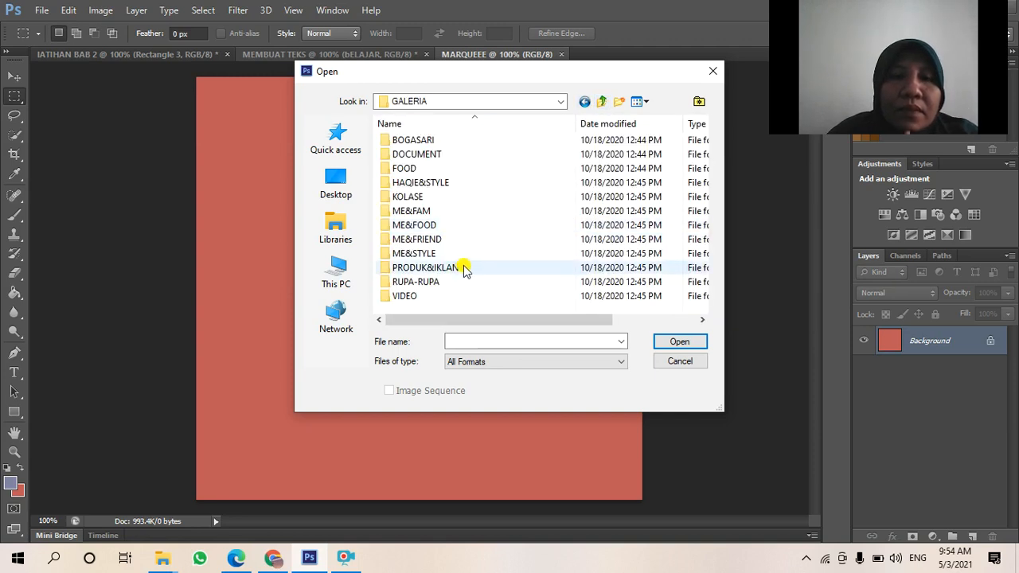
double_click(431, 268)
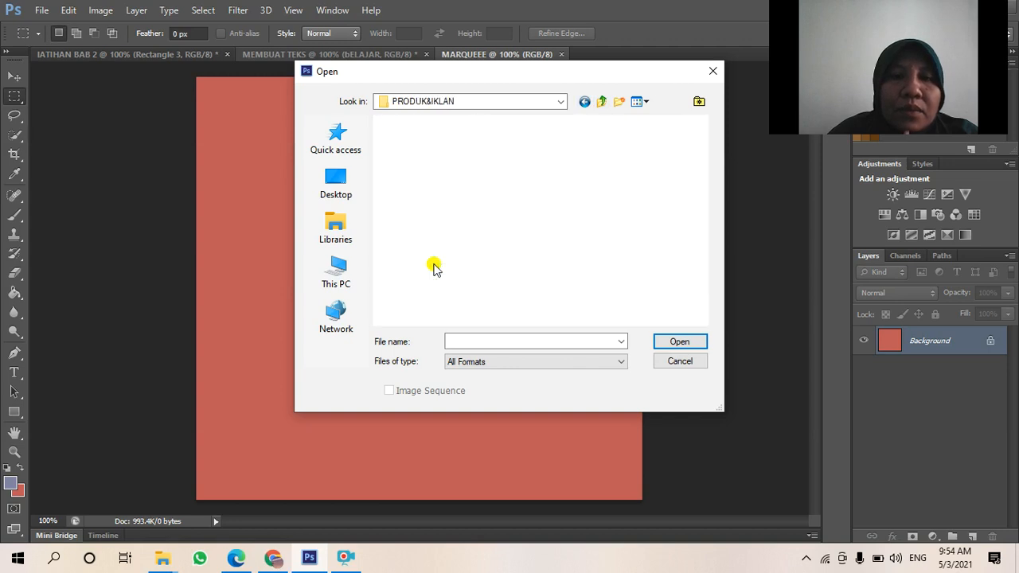
Find the jackfruit_pho411 image in the PRODUK&IKLAN folder and open it as a document.
scroll(550, 247, "down", 5)
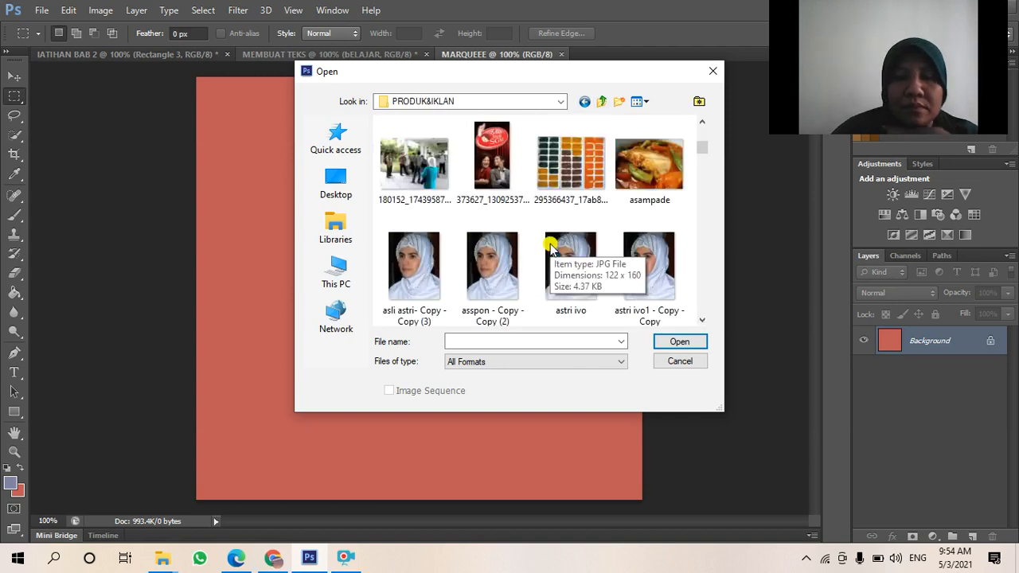
scroll(550, 248, "down", 1)
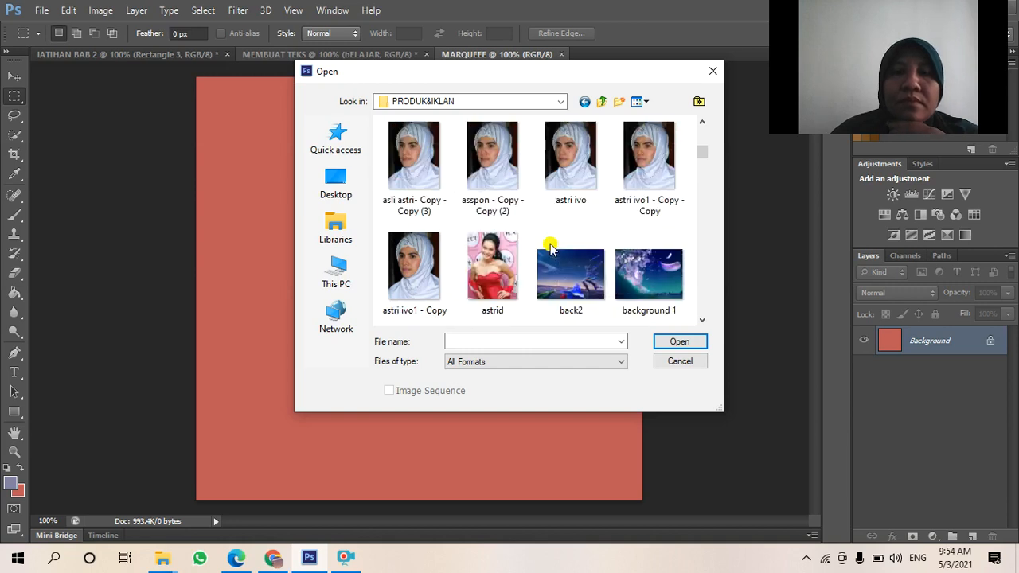
scroll(551, 247, "down", 1)
scroll(550, 248, "down", 1)
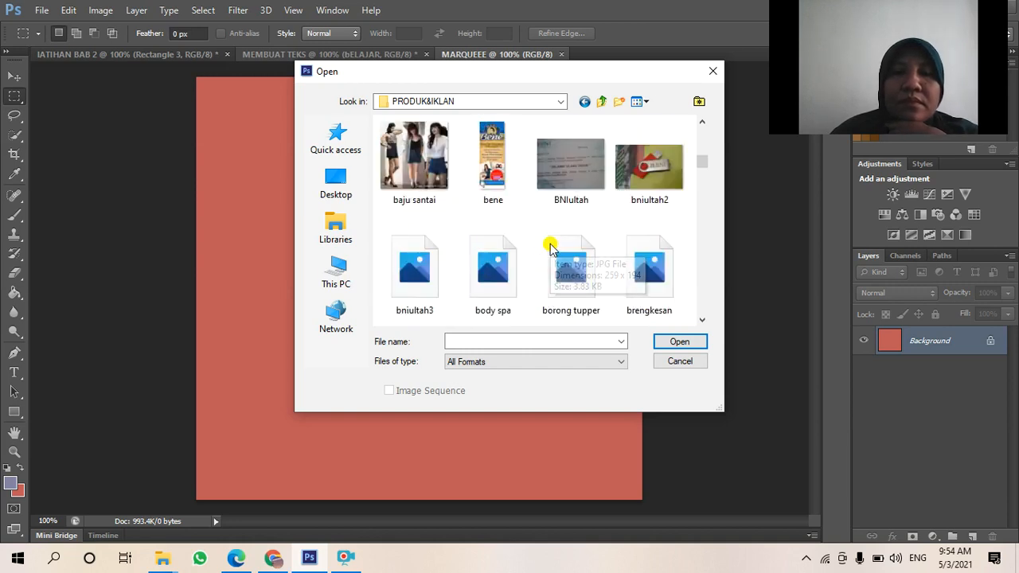
scroll(550, 248, "down", 2)
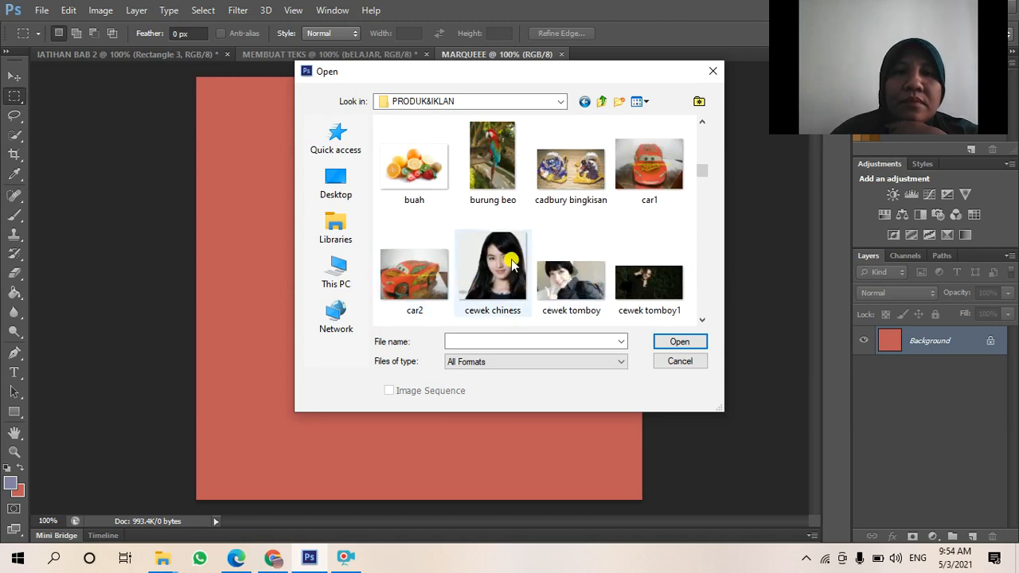
scroll(495, 270, "down", 1)
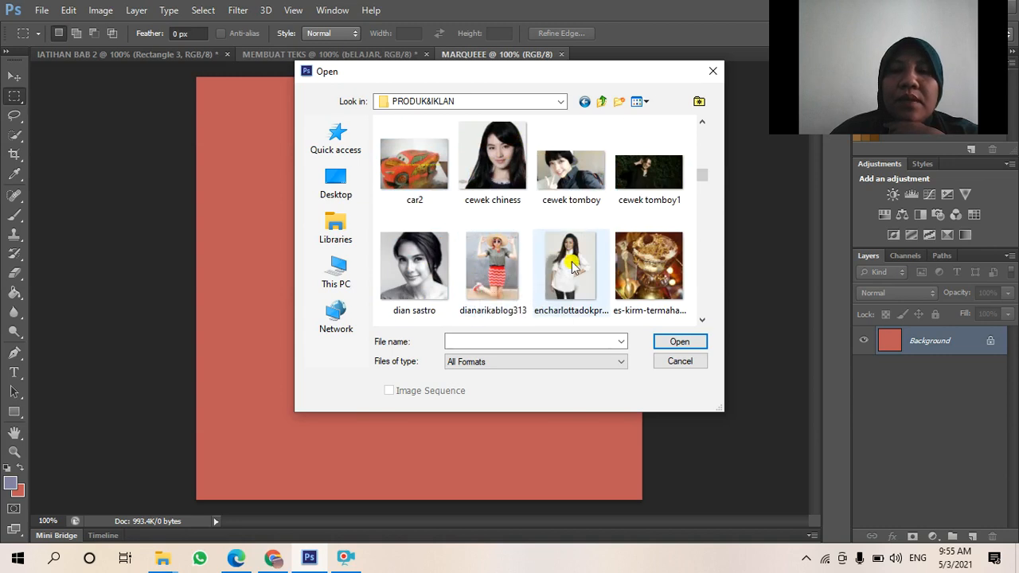
scroll(571, 268, "down", 1)
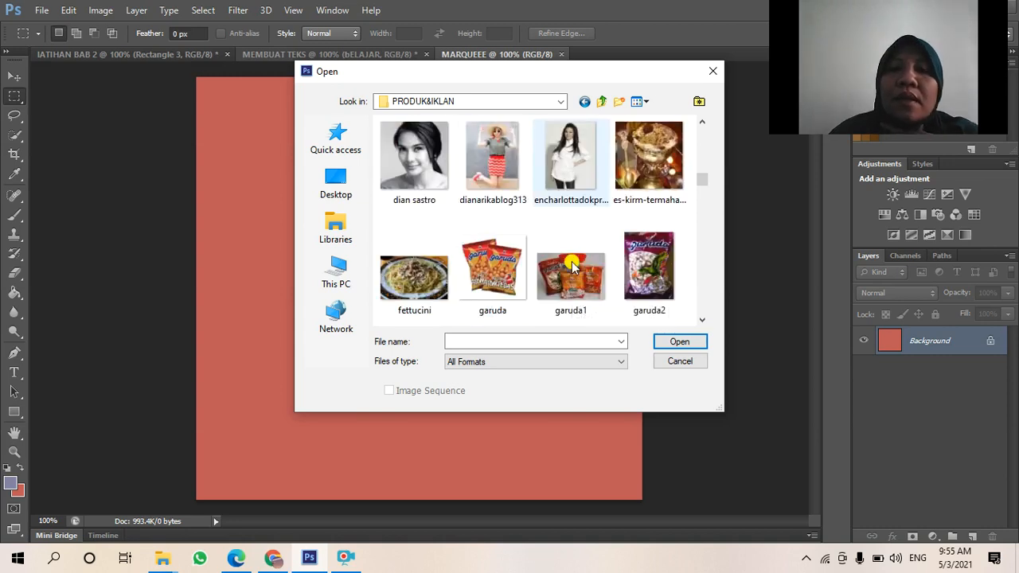
scroll(572, 268, "down", 1)
scroll(571, 261, "down", 1)
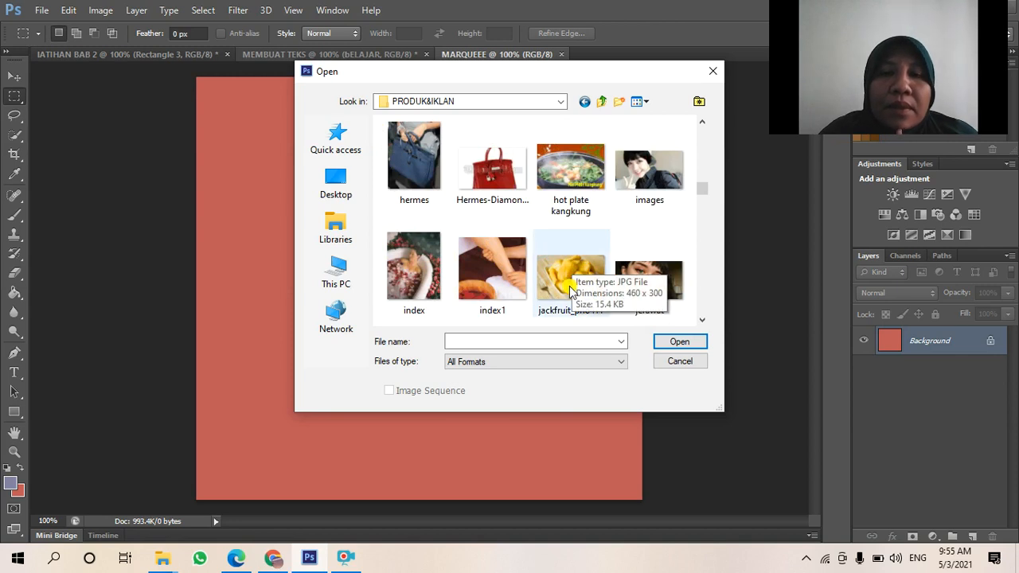
left_click(562, 281)
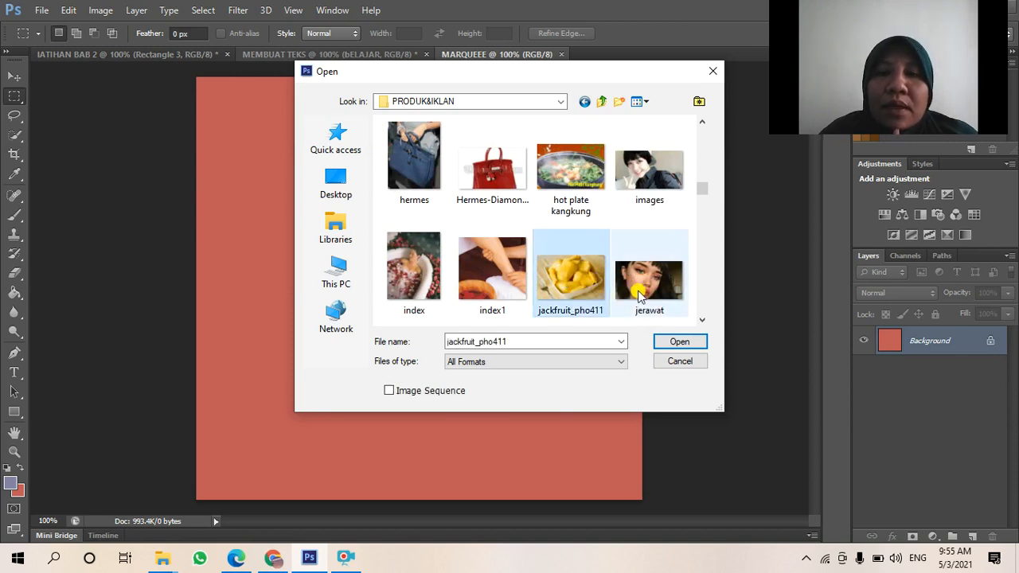
left_click(673, 344)
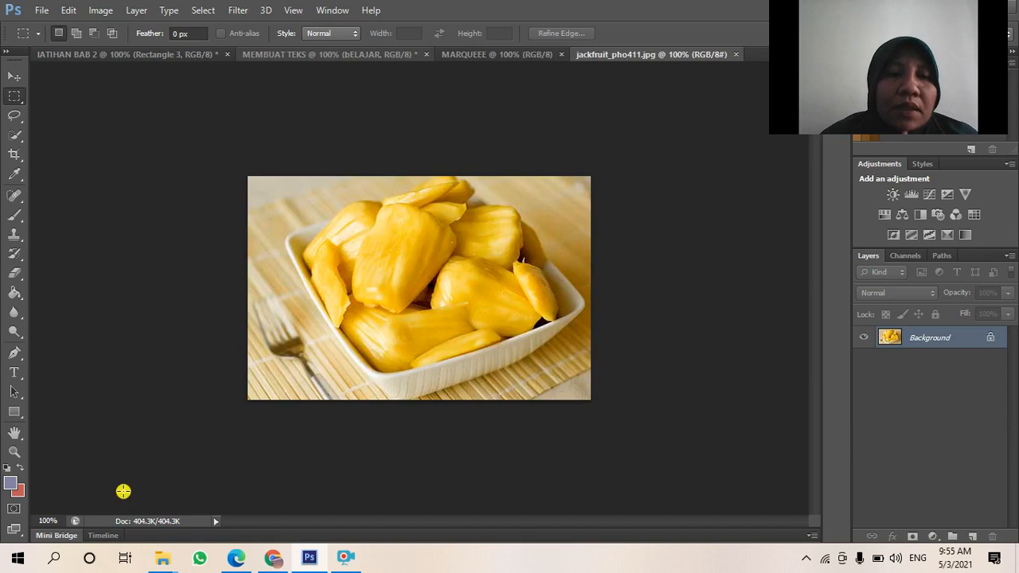
Switch to the PDF in Edge and read the Marquee tool steps on selecting, inverting and deleting on pages 21 to 23.
left_click(237, 558)
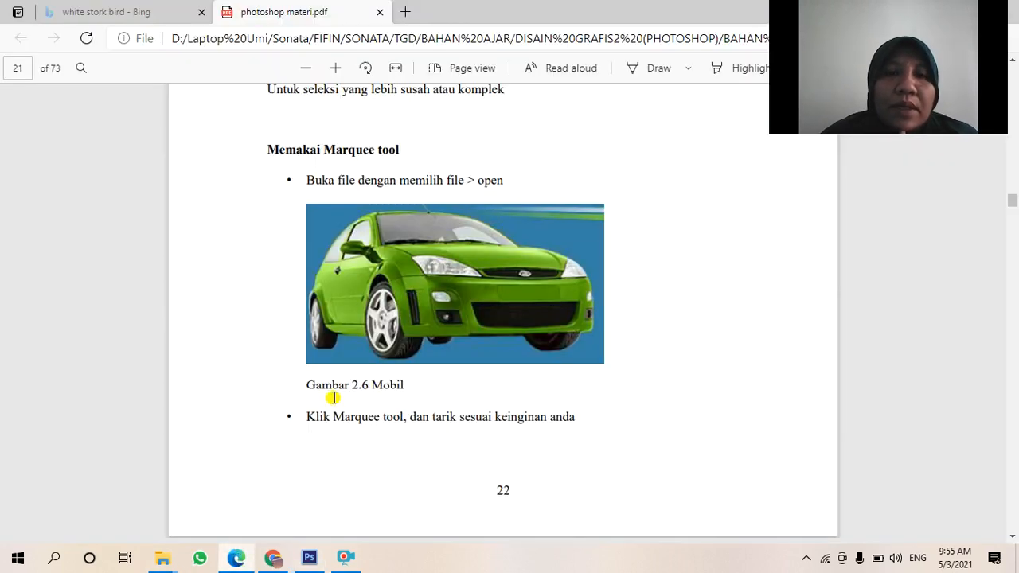
scroll(333, 397, "down", 3)
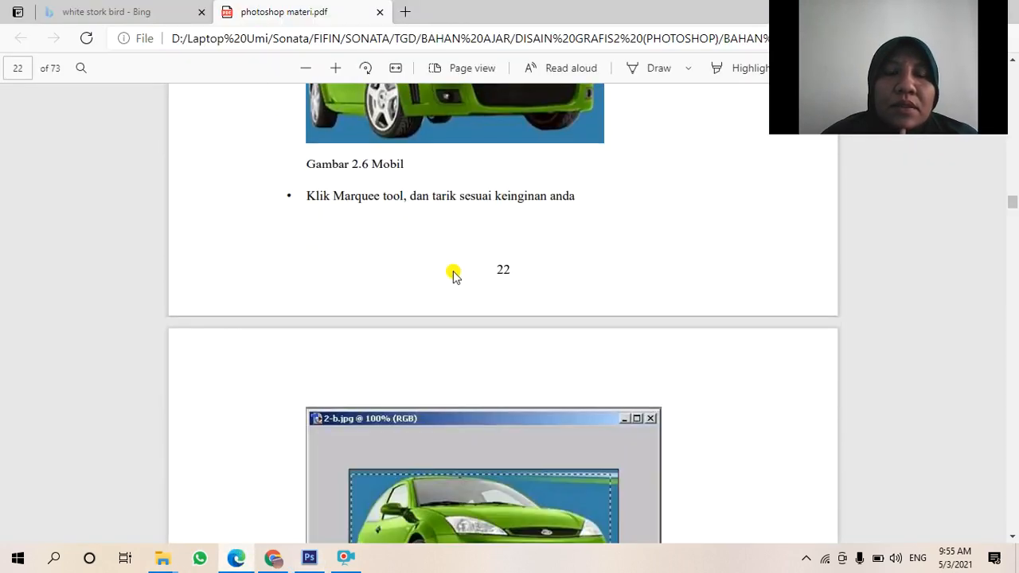
scroll(453, 237, "up", 2)
scroll(422, 183, "down", 6)
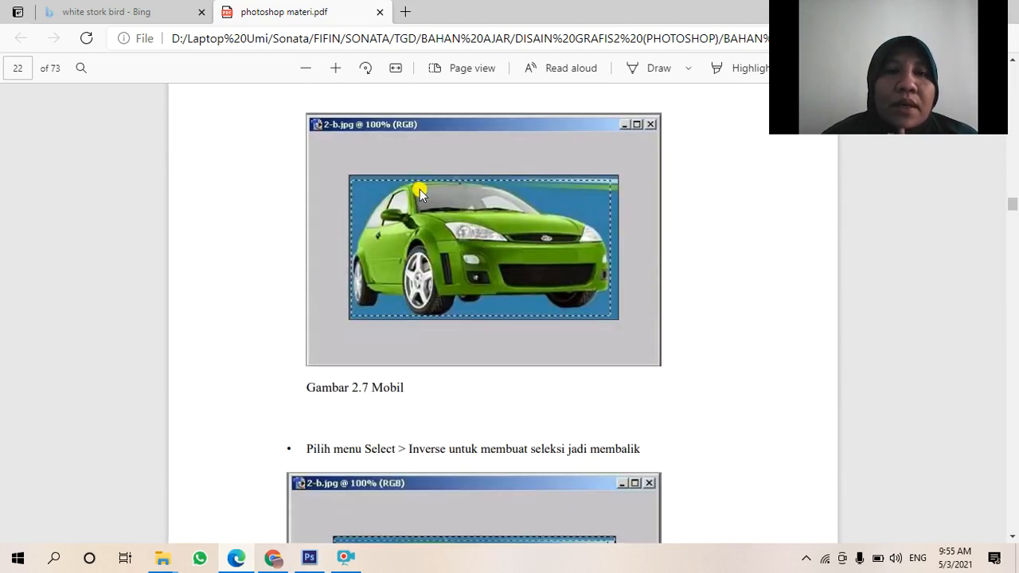
scroll(419, 189, "up", 9)
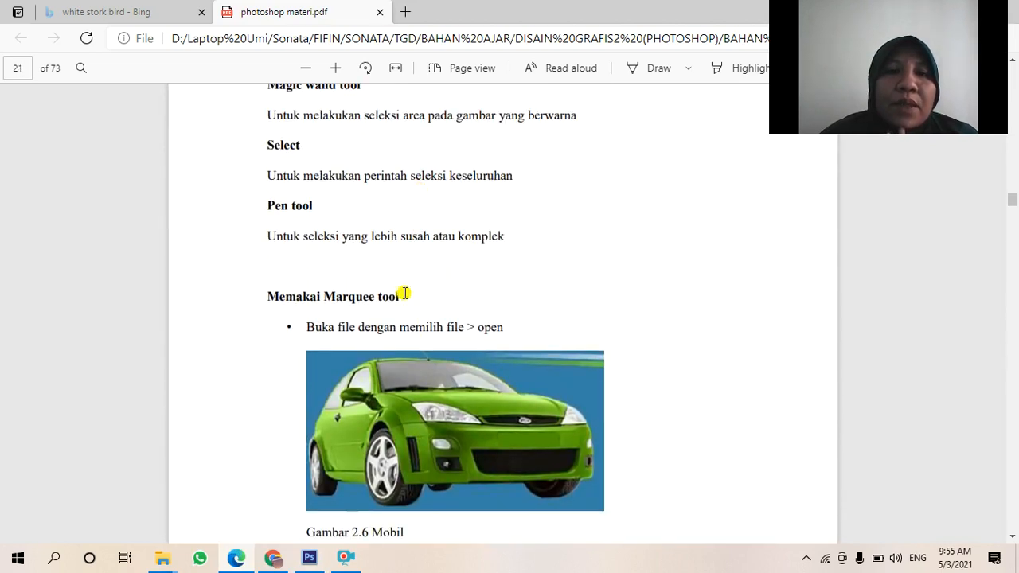
scroll(408, 314, "down", 12)
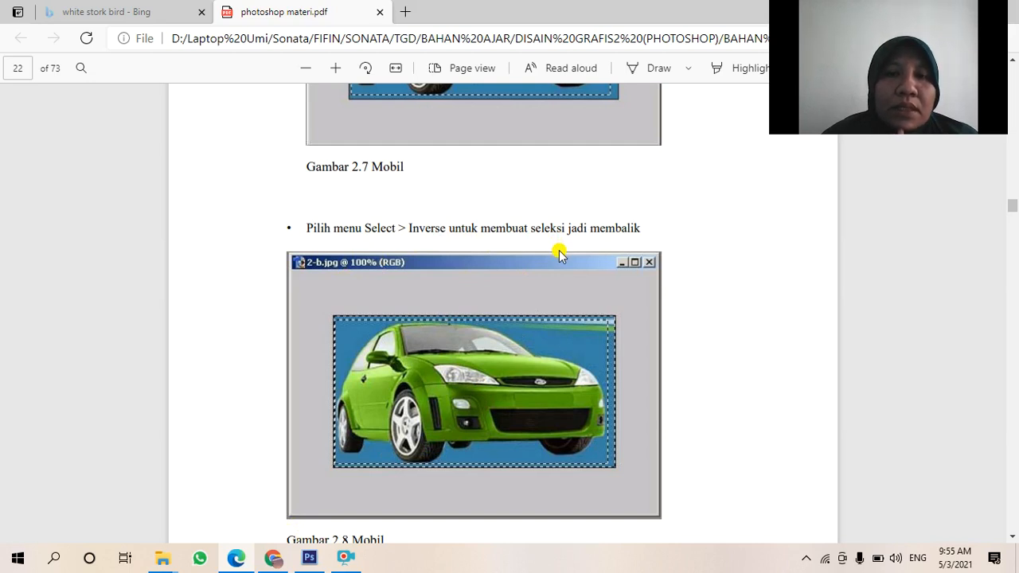
scroll(559, 255, "down", 9)
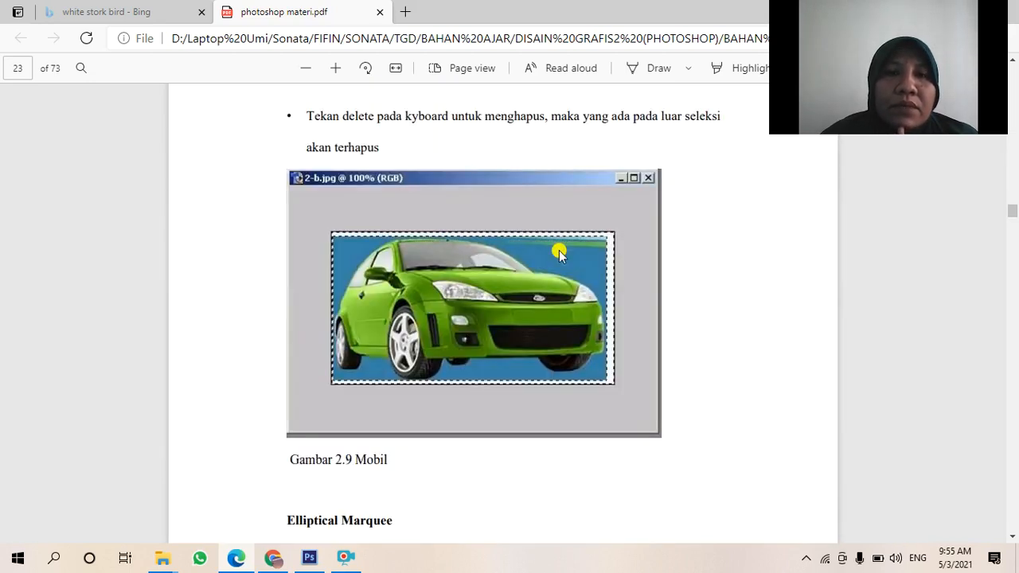
scroll(560, 253, "up", 2)
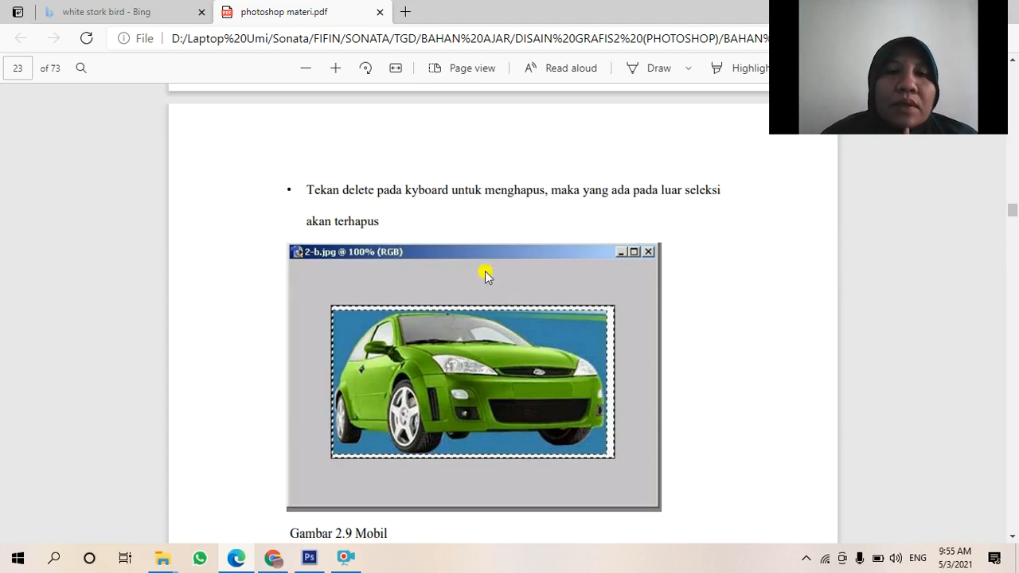
Read on to the Elliptical Marquee section on page 23, switch to Photoshop and look through the selection commands.
scroll(485, 273, "down", 2)
scroll(485, 273, "down", 2)
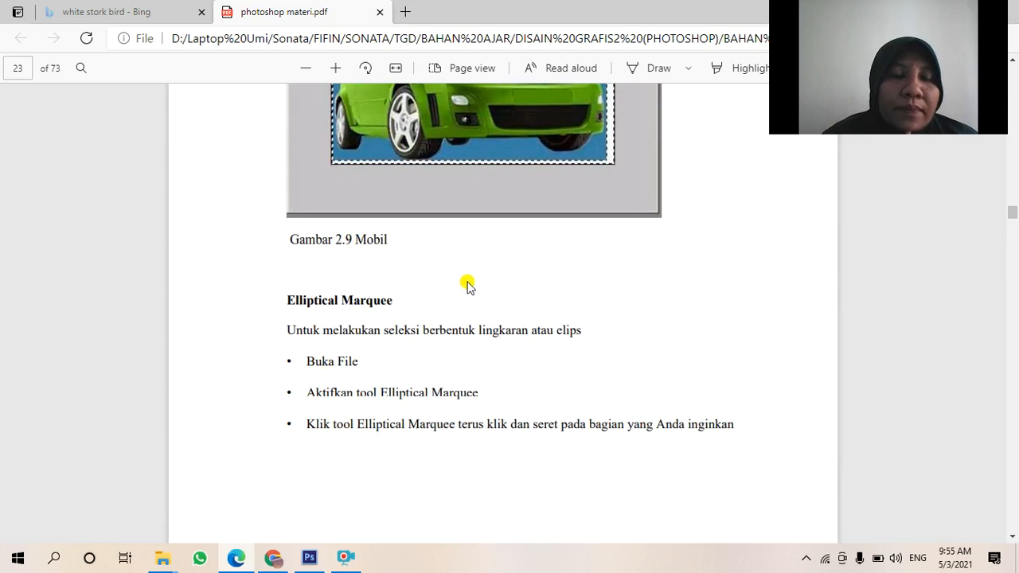
left_click(325, 559)
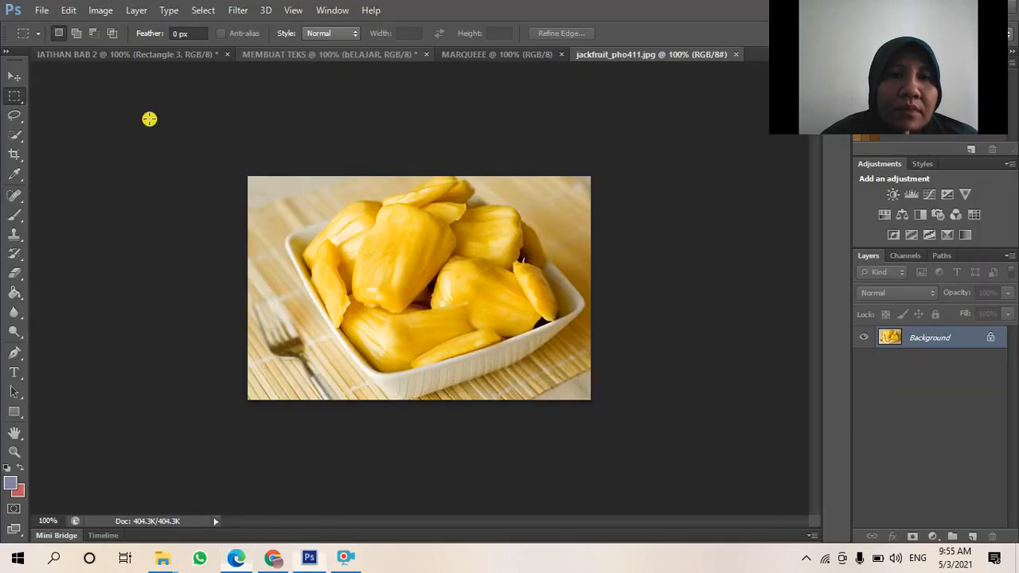
left_click(199, 10)
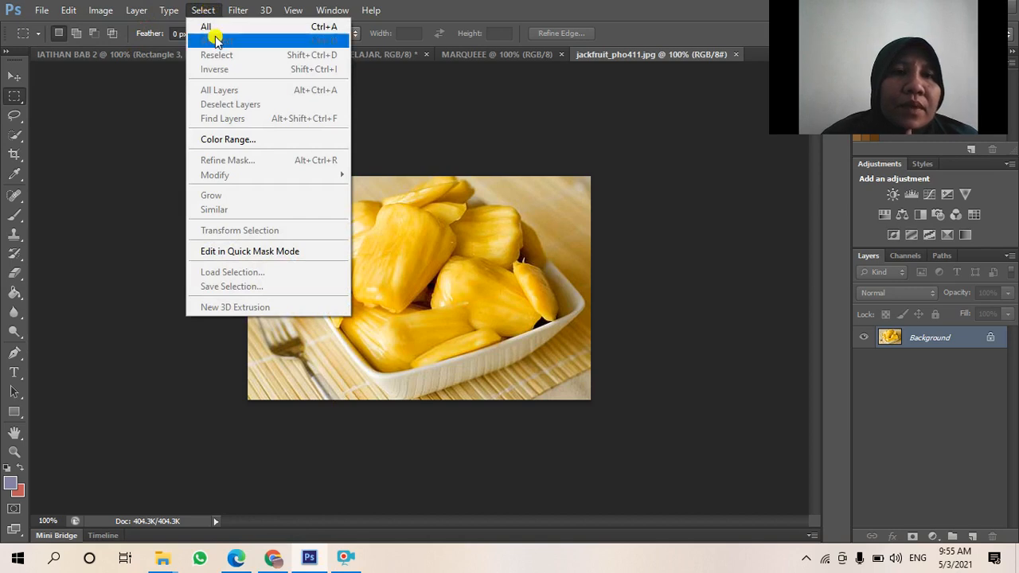
left_click(388, 232)
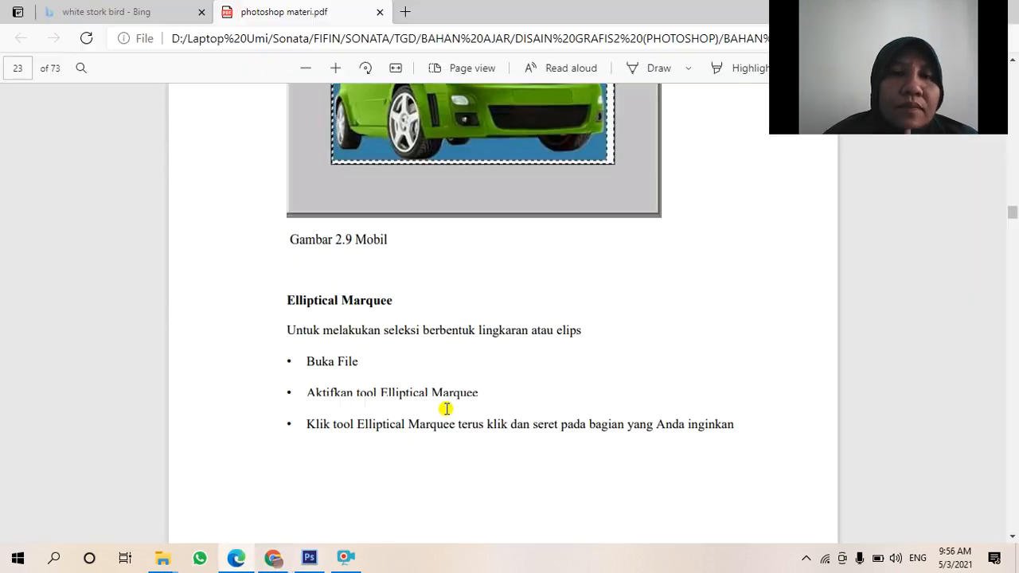
Switch to the PDF in Edge and reread the steps on drawing and inverting a marquee selection on pages 21 and 22.
left_click(236, 558)
scroll(450, 395, "up", 5)
scroll(449, 395, "up", 8)
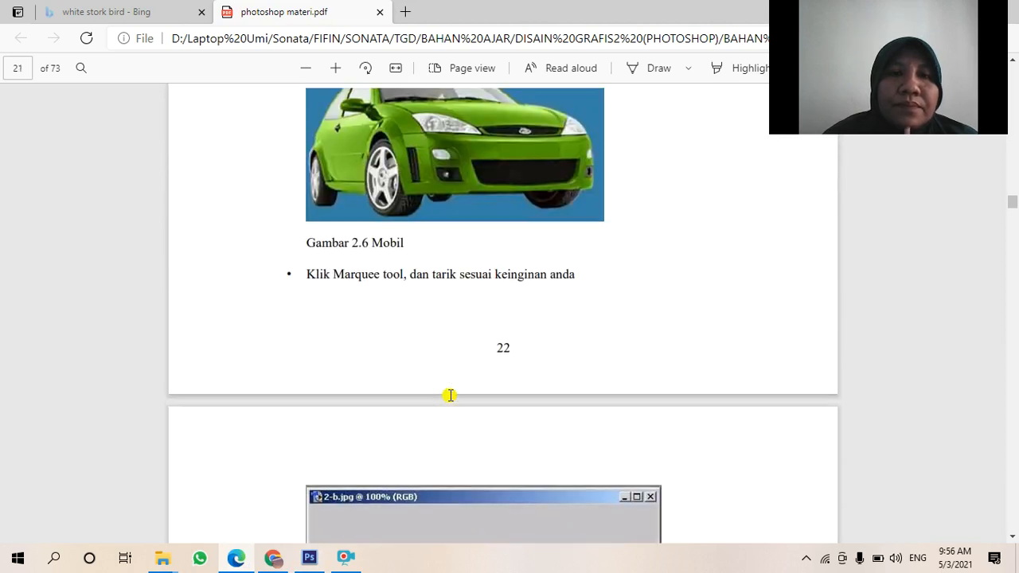
scroll(449, 396, "up", 3)
scroll(450, 396, "down", 9)
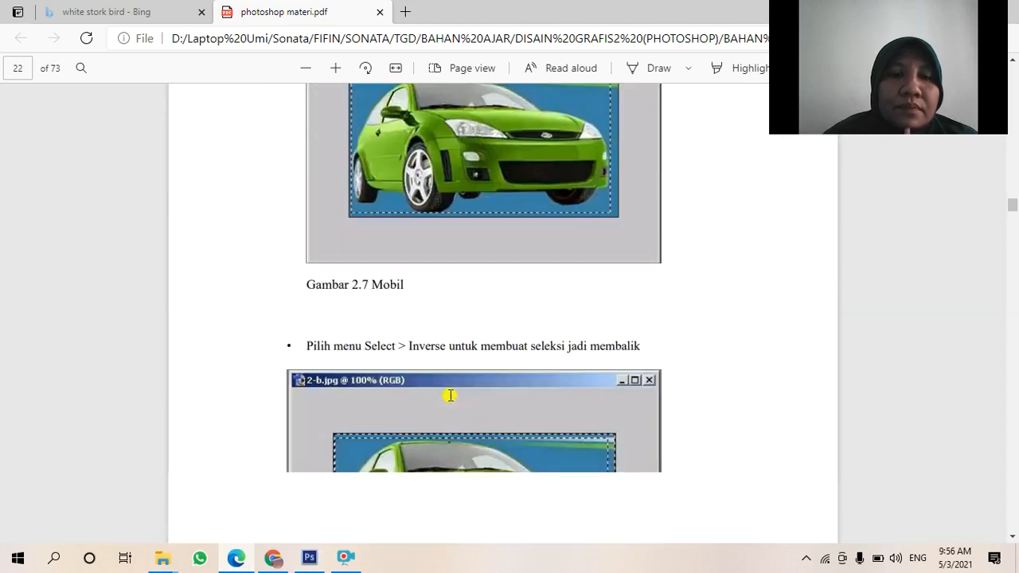
scroll(450, 396, "down", 1)
scroll(450, 396, "down", 2)
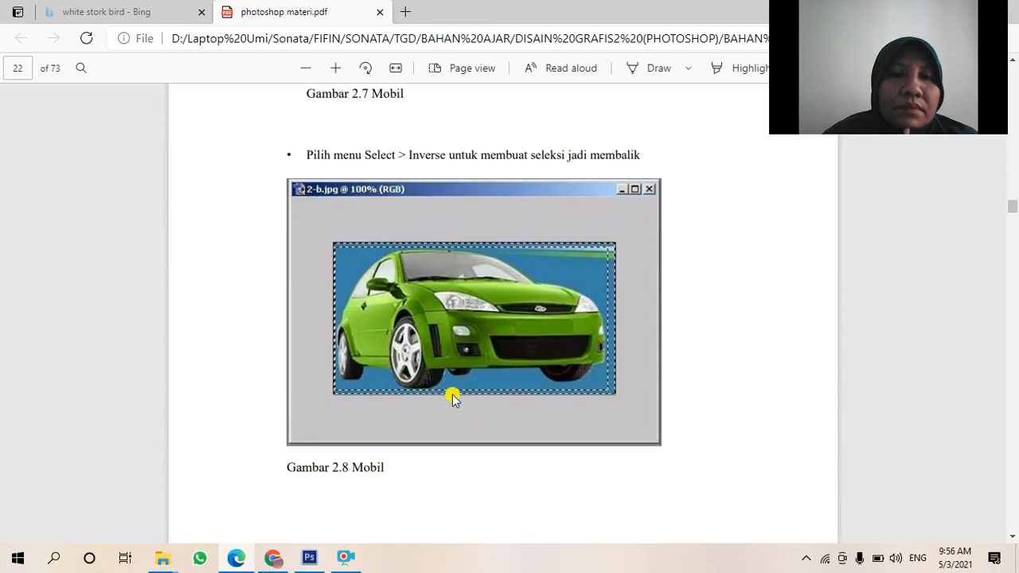
scroll(452, 396, "up", 5)
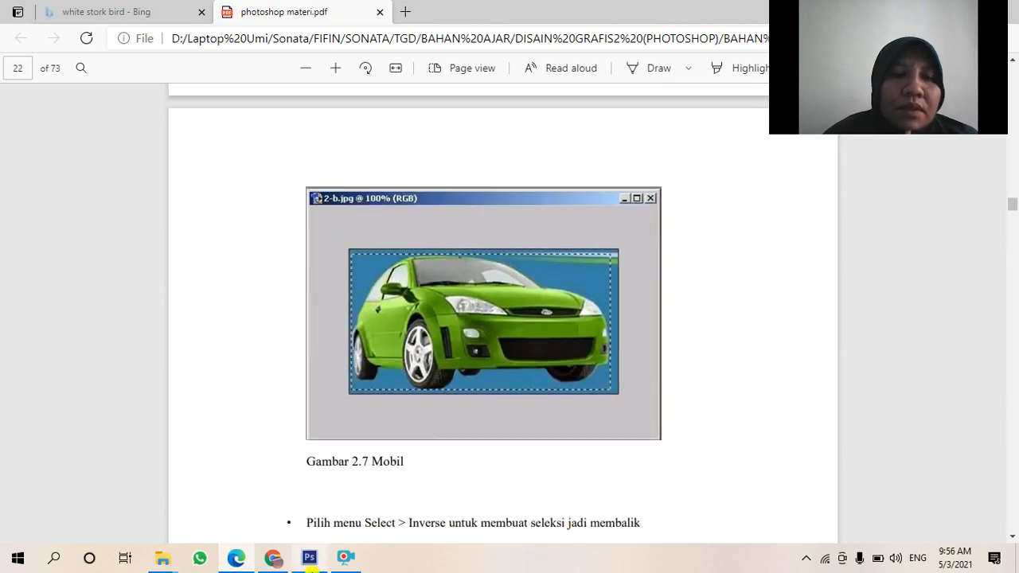
Switch to Photoshop, undo the small marquee and make a rectangular selection just inside the edges of the jackfruit photo.
left_click(310, 560)
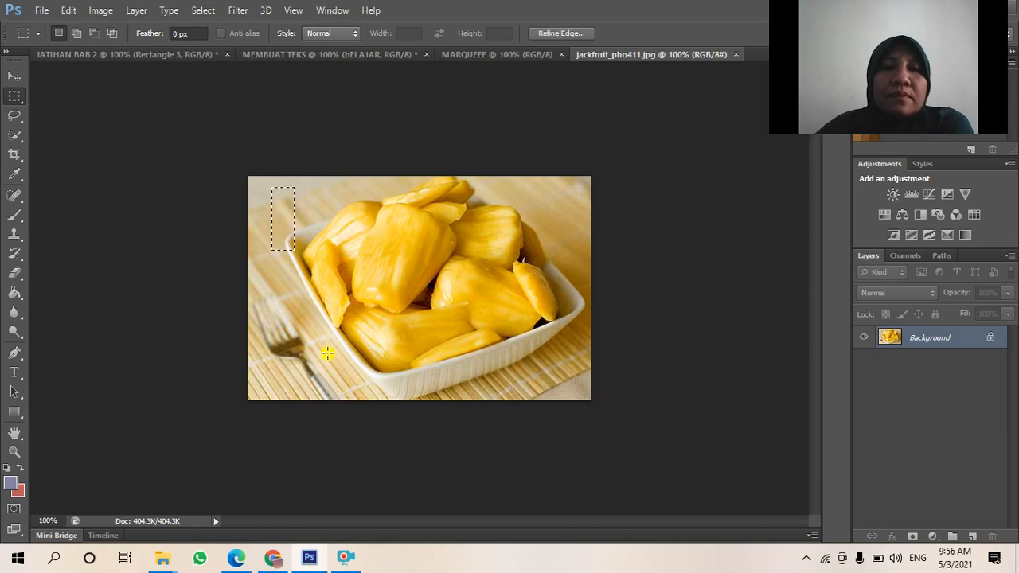
left_click(70, 10)
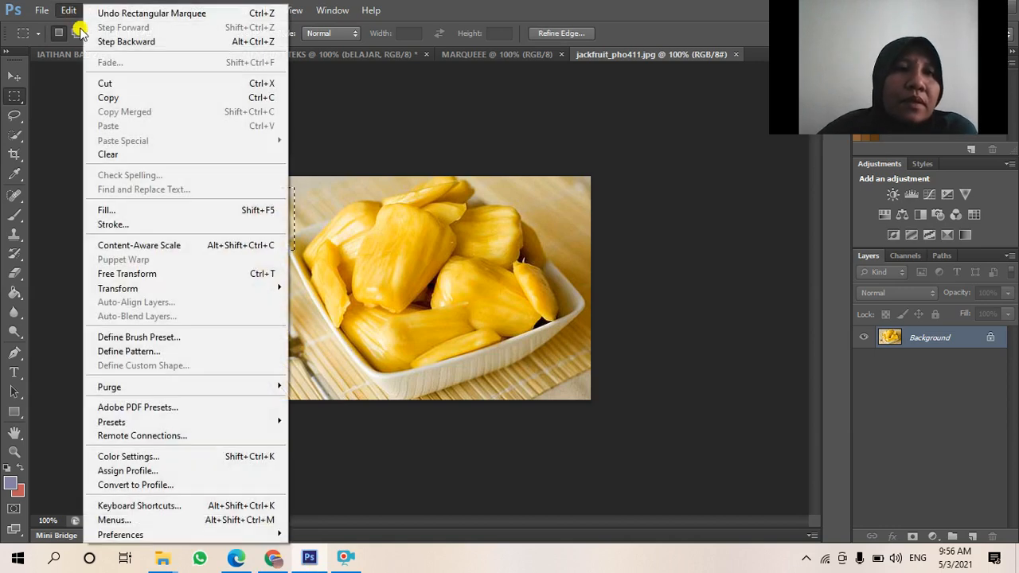
left_click(109, 15)
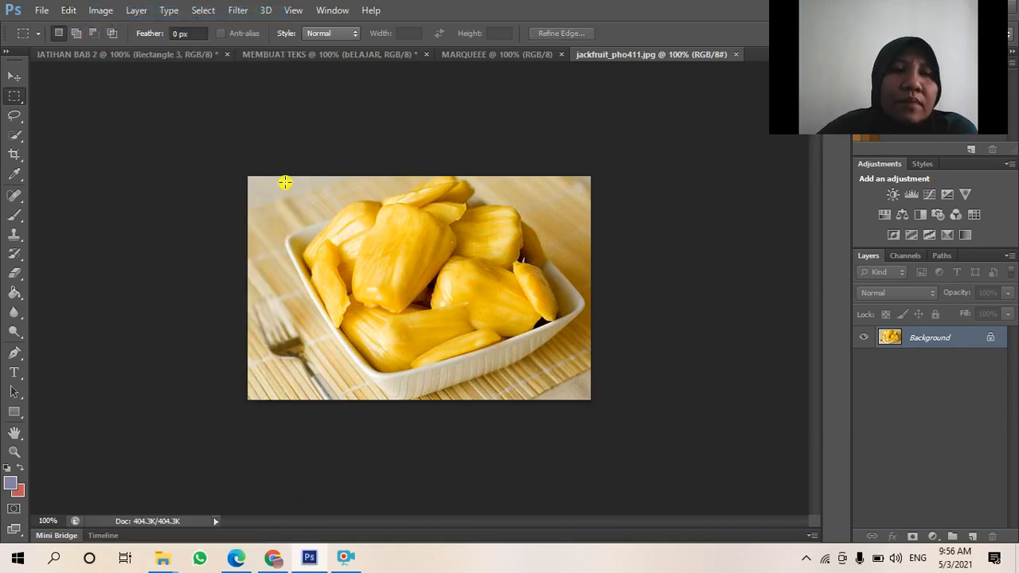
left_click_drag(317, 305, 582, 394)
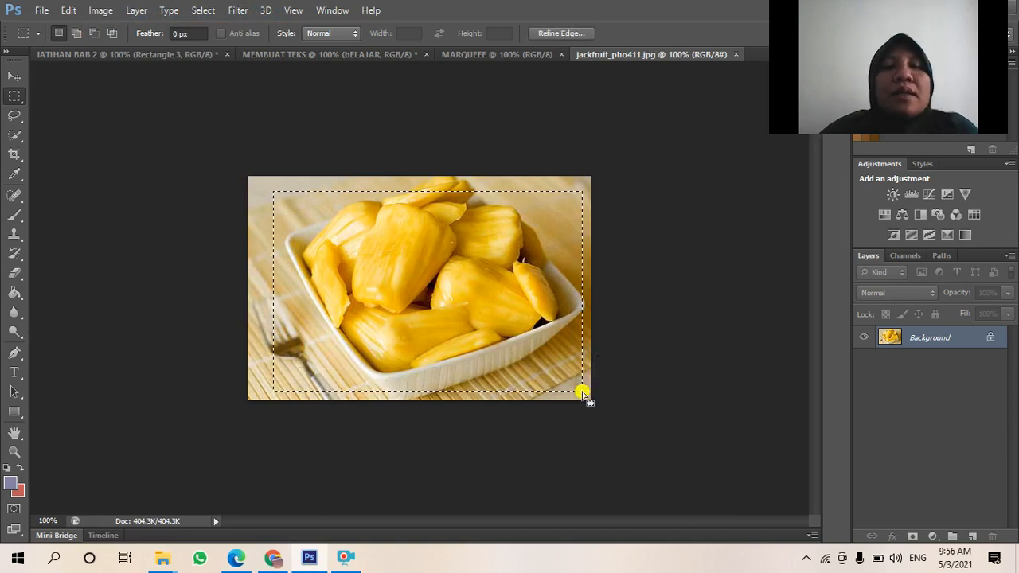
Invert the selection and start filling the selected border with a custom colour as the fill contents.
left_click(204, 10)
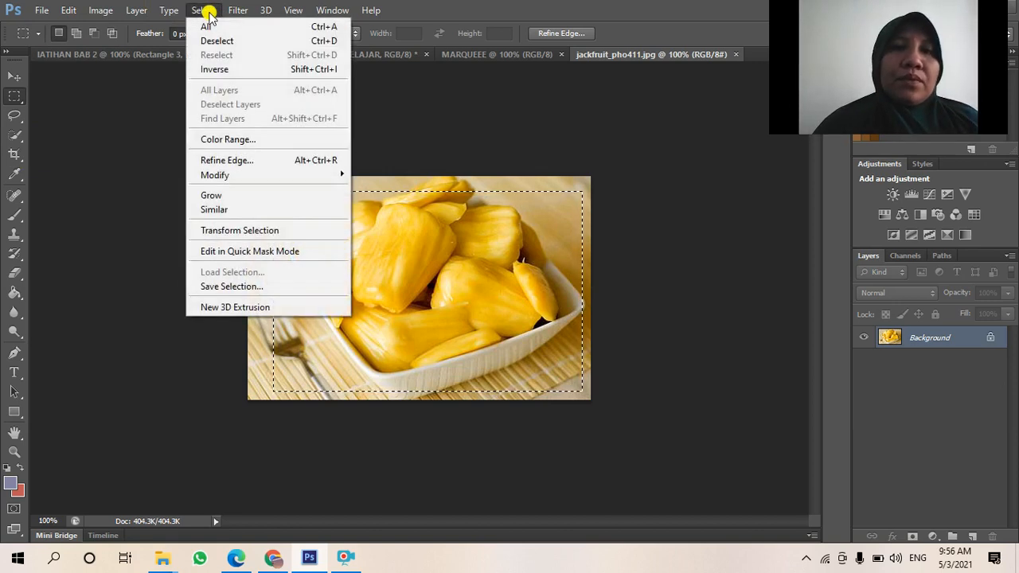
left_click(219, 71)
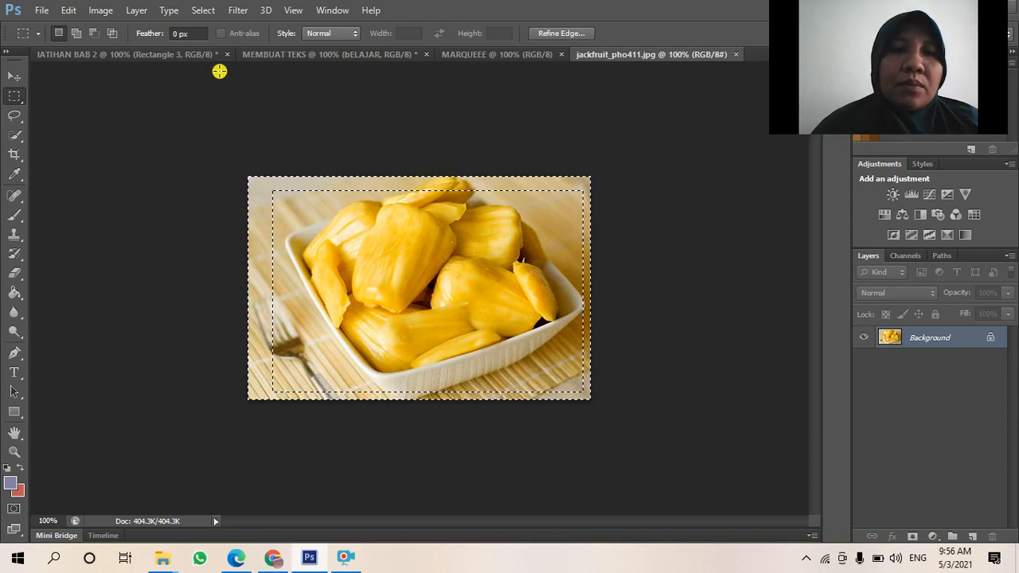
key("Delete")
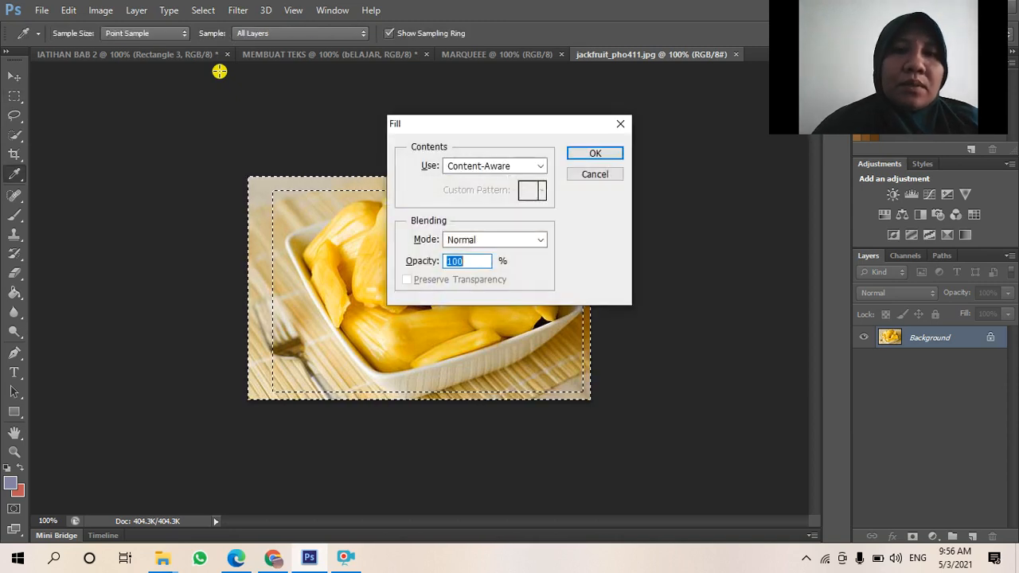
left_click(542, 167)
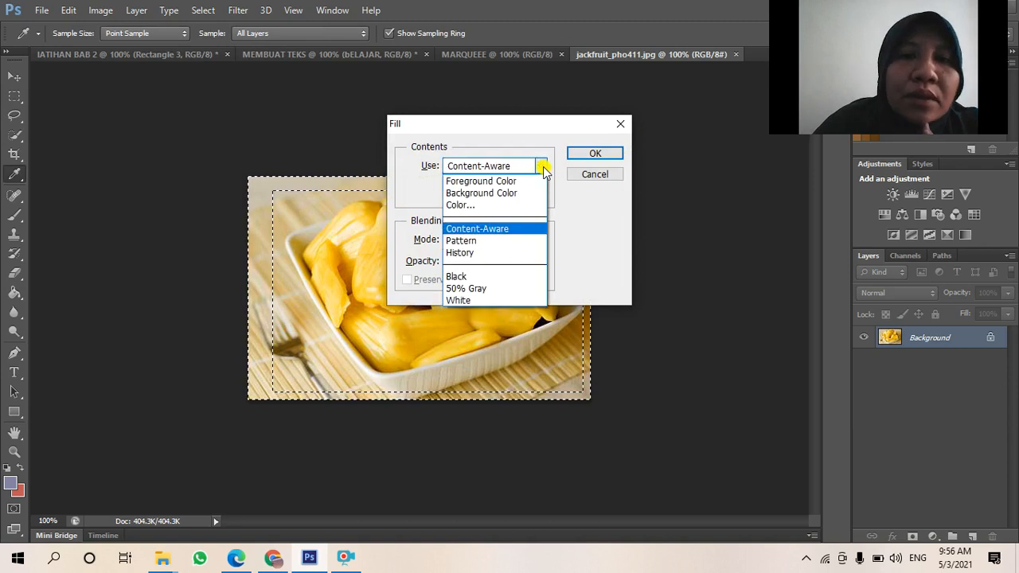
left_click(480, 209)
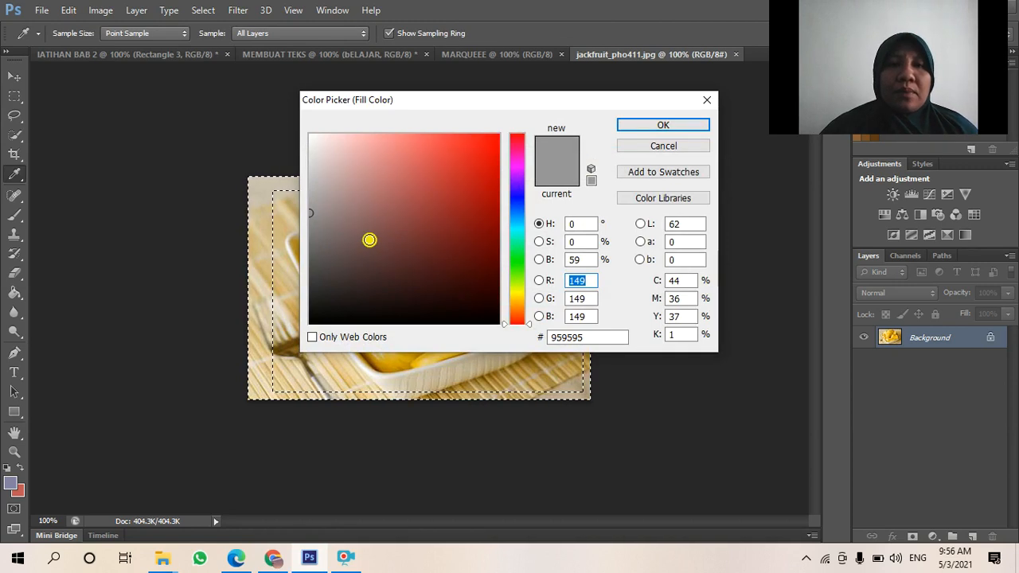
Choose purple 8f62c2 as the fill colour and fill the selected border in Normal mode at 100% opacity.
left_click(370, 240)
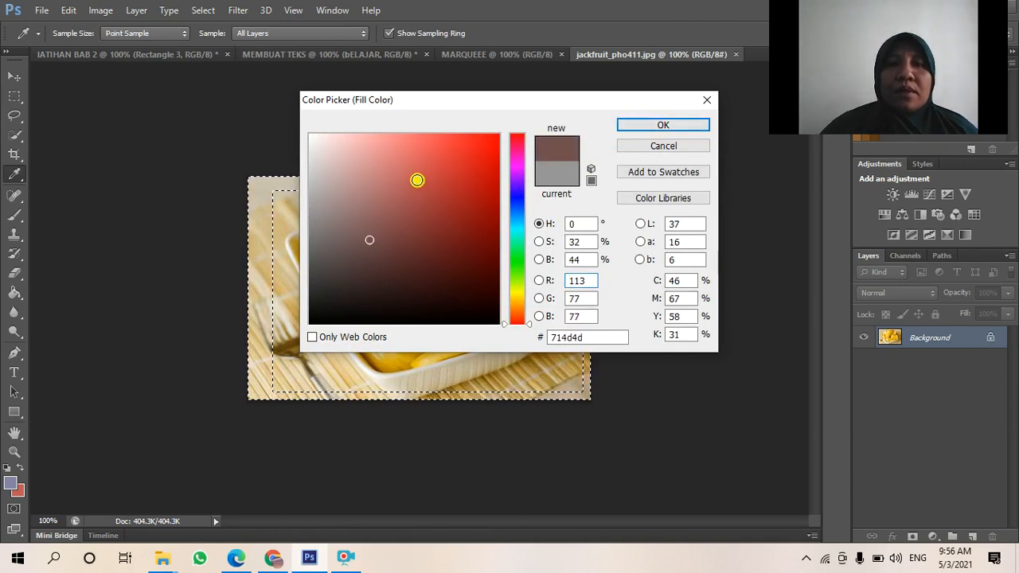
left_click(417, 180)
left_click(522, 319)
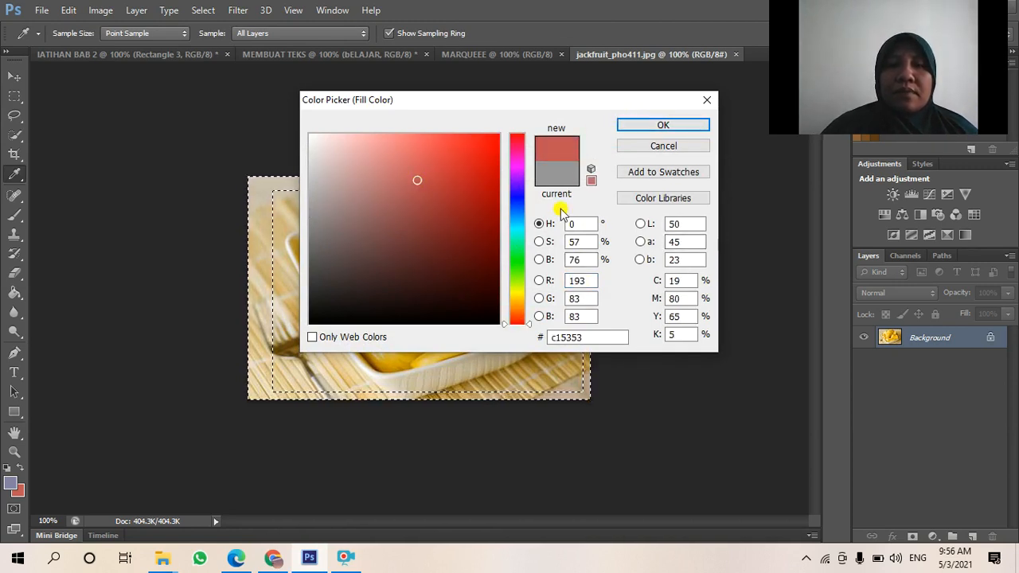
left_click(563, 172)
left_click(514, 183)
left_click(403, 179)
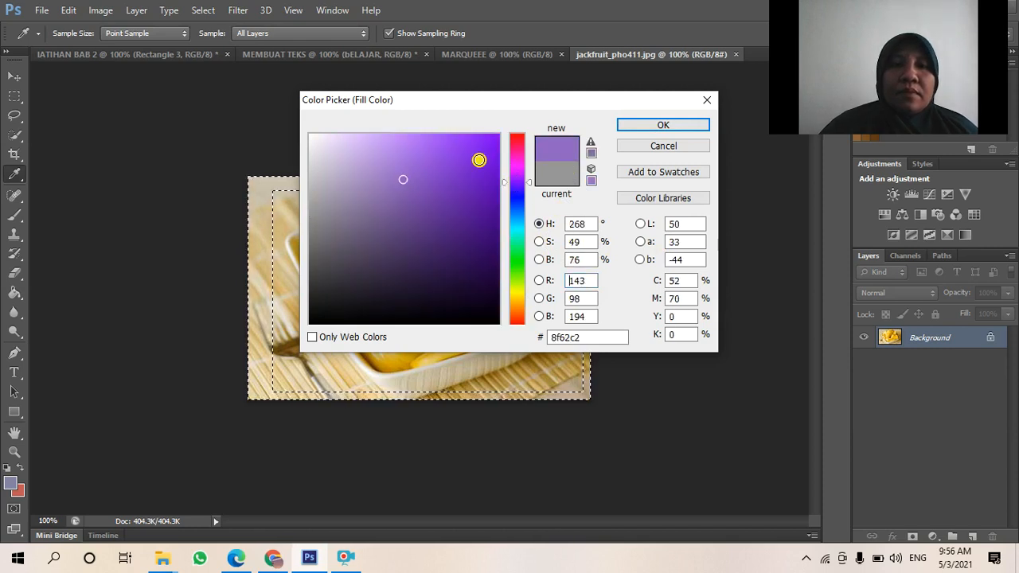
left_click(664, 125)
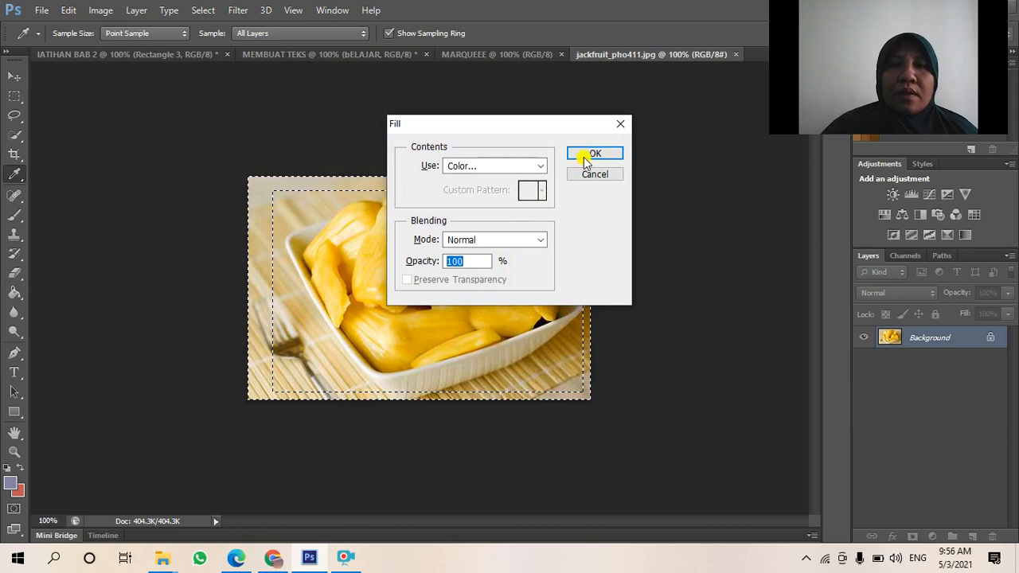
left_click(591, 153)
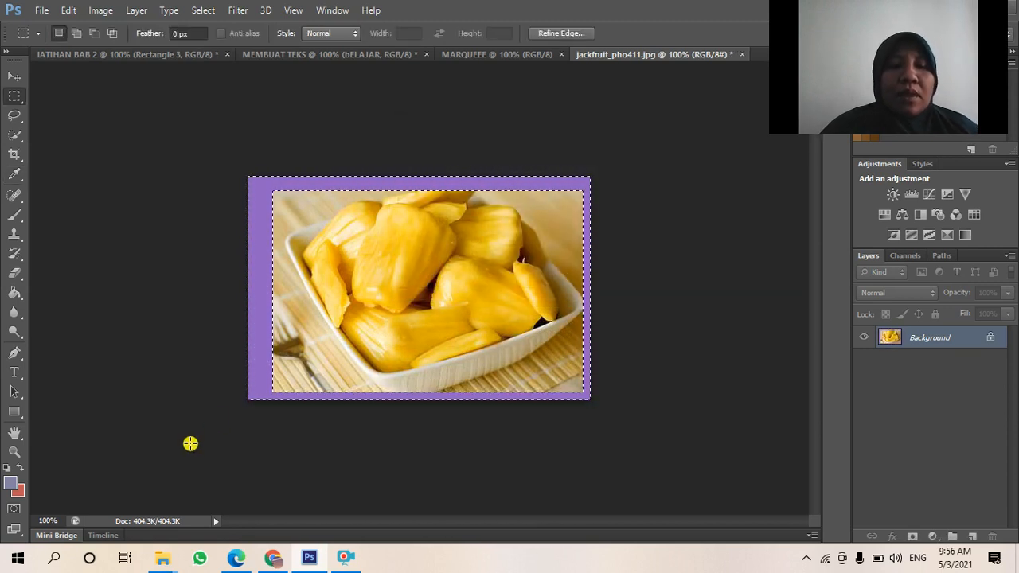
Undo the purple border fill and redo it.
key("ctrl+z")
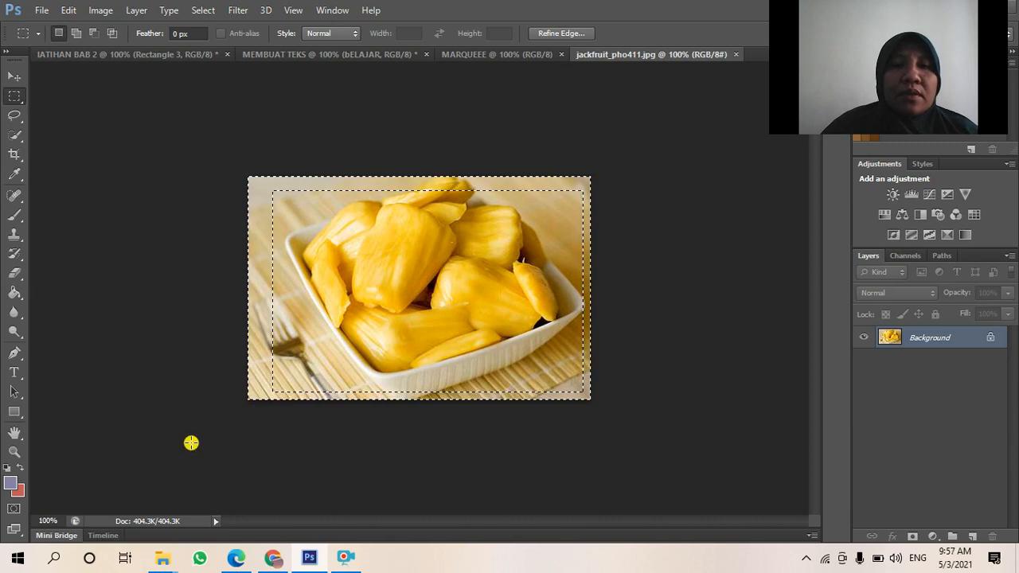
left_click(73, 10)
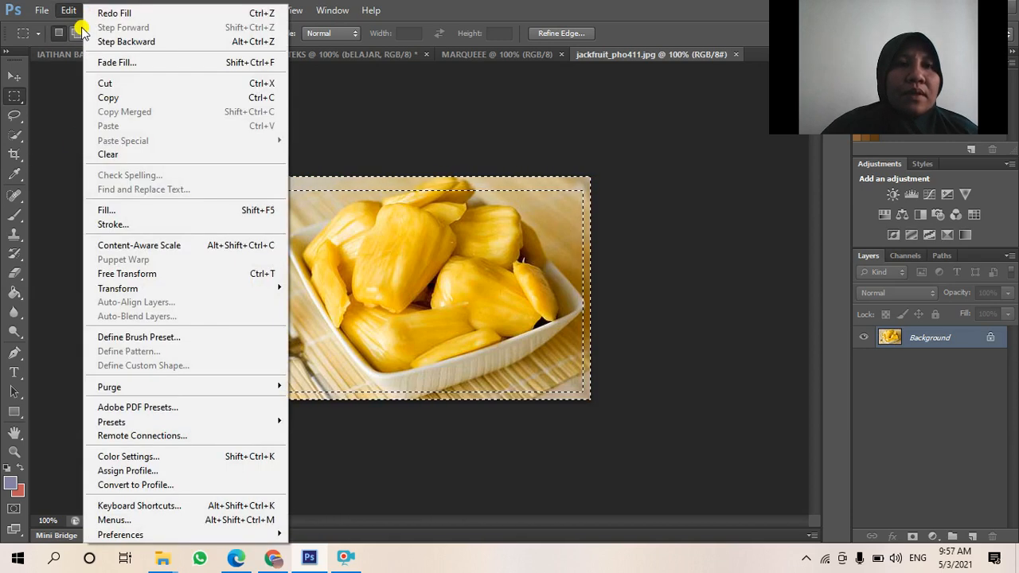
left_click(67, 10)
left_click(70, 12)
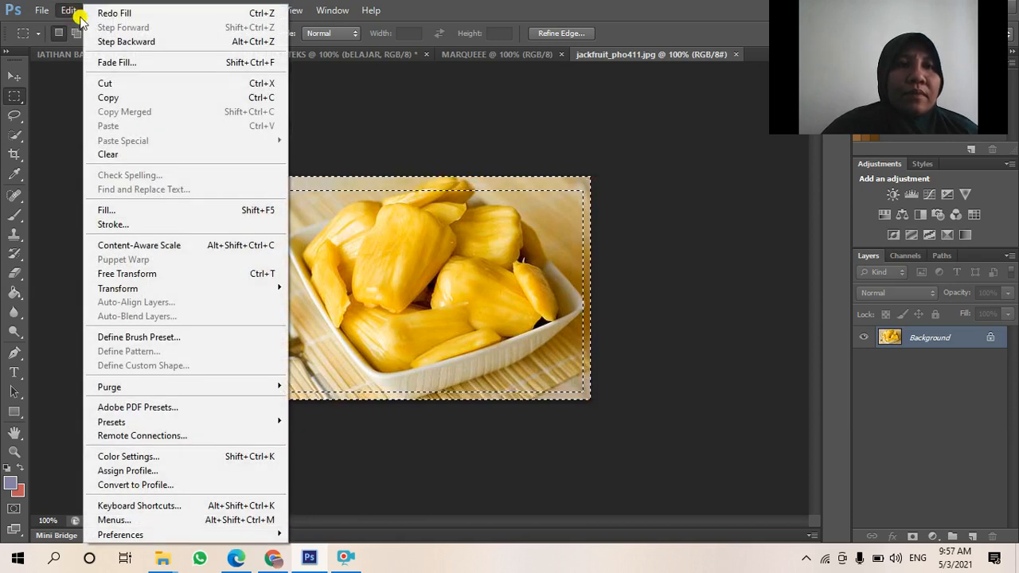
left_click(100, 12)
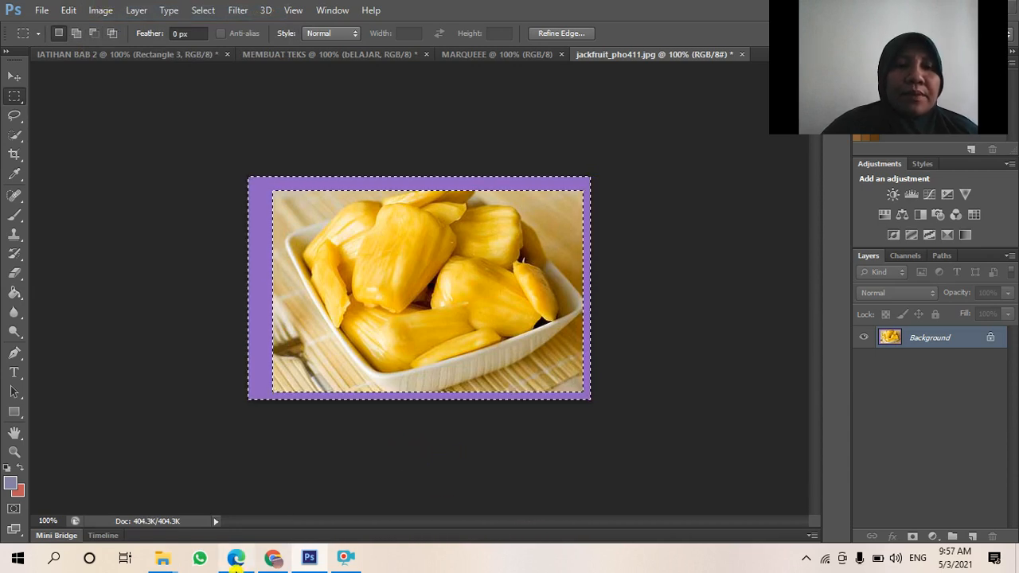
Switch to the PDF in Edge and compare the inverting and deleting steps and their car figures on pages 22 and 23.
left_click(236, 560)
scroll(422, 258, "down", 2)
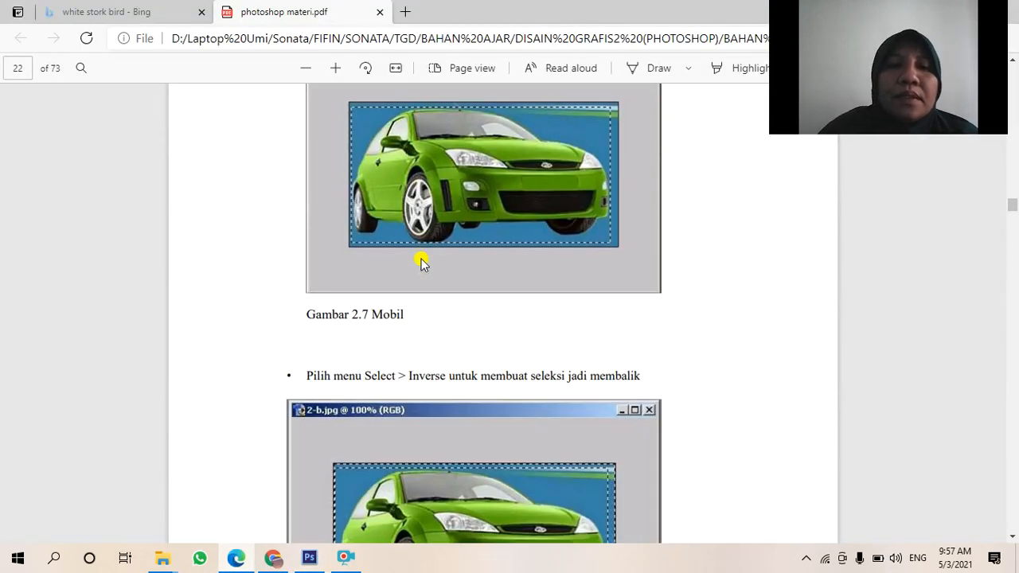
scroll(421, 259, "down", 7)
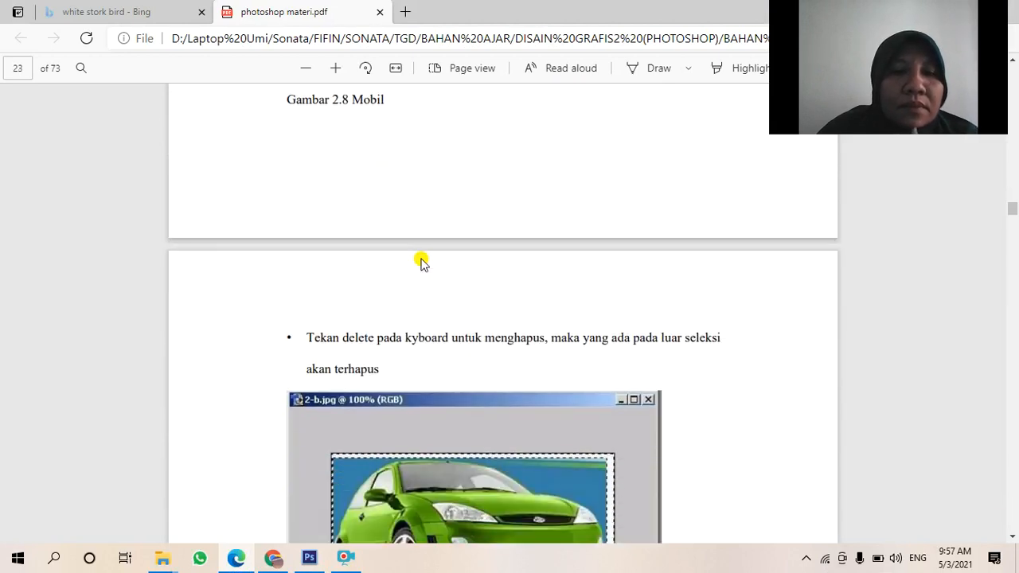
scroll(421, 259, "down", 4)
scroll(421, 258, "up", 5)
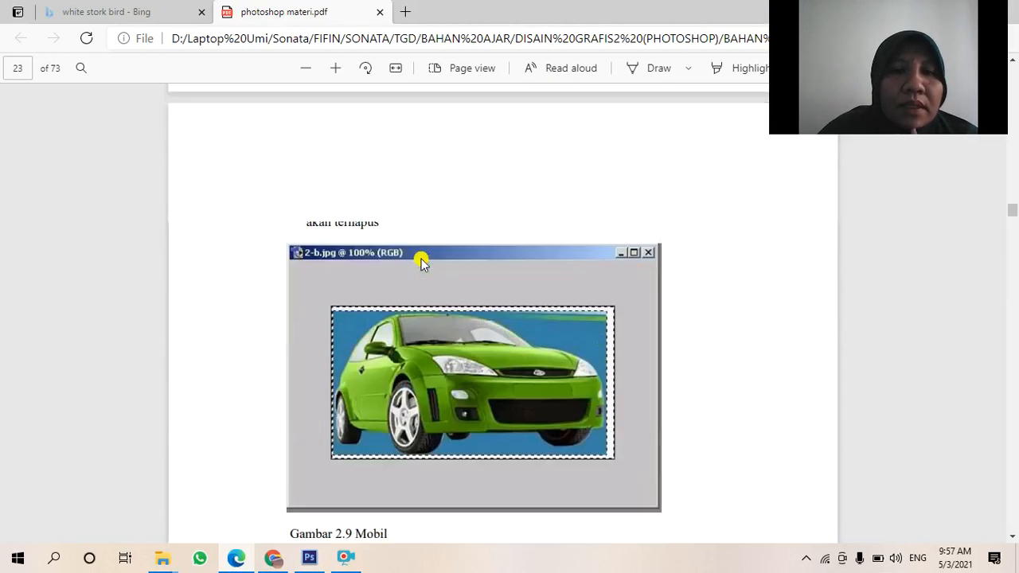
scroll(422, 262, "up", 4)
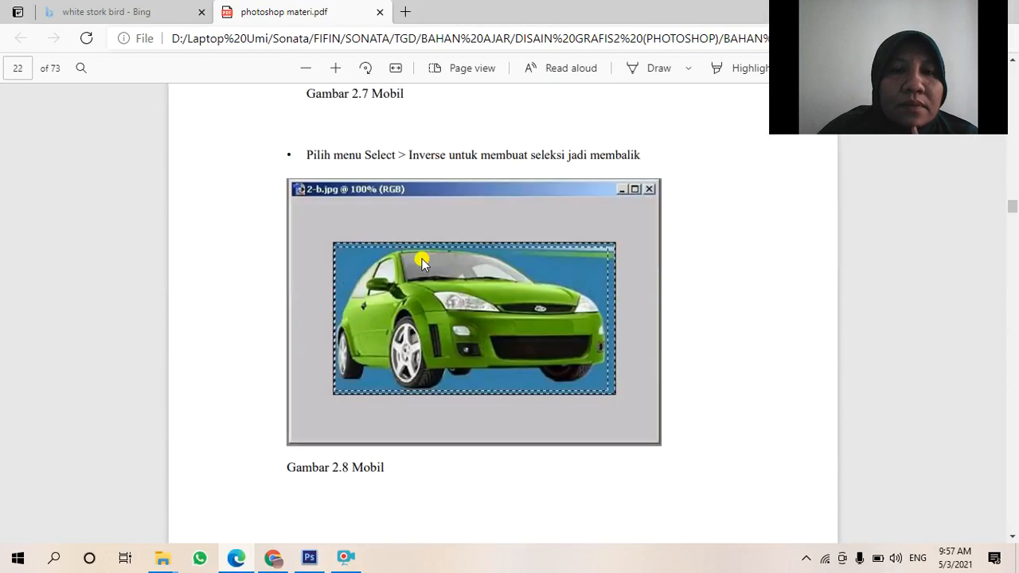
scroll(422, 263, "up", 1)
scroll(422, 262, "up", 1)
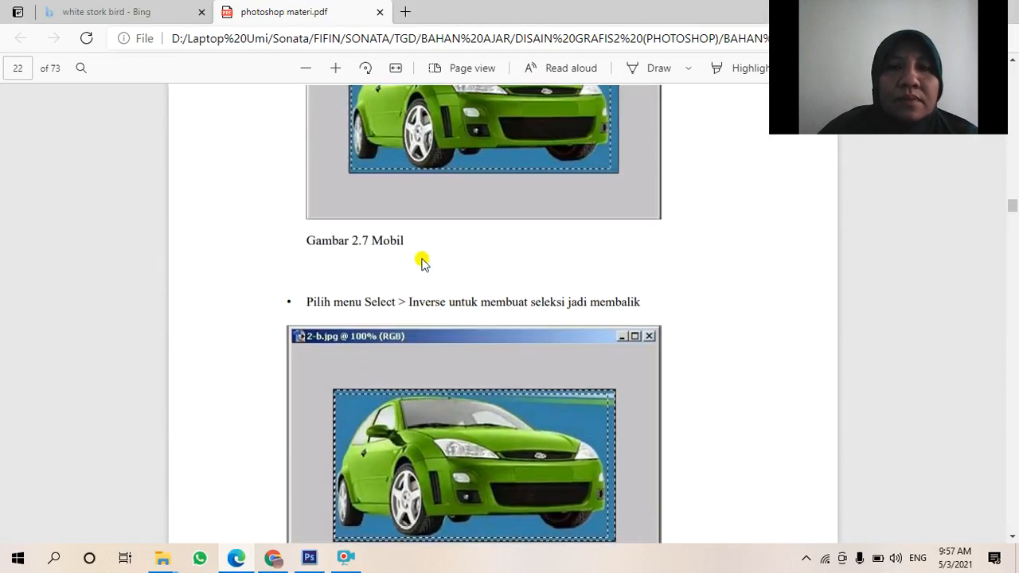
Deselect the purple border in Photoshop with the Move tool active, and return to the PDF in Edge.
left_click(318, 561)
key("ctrl+a")
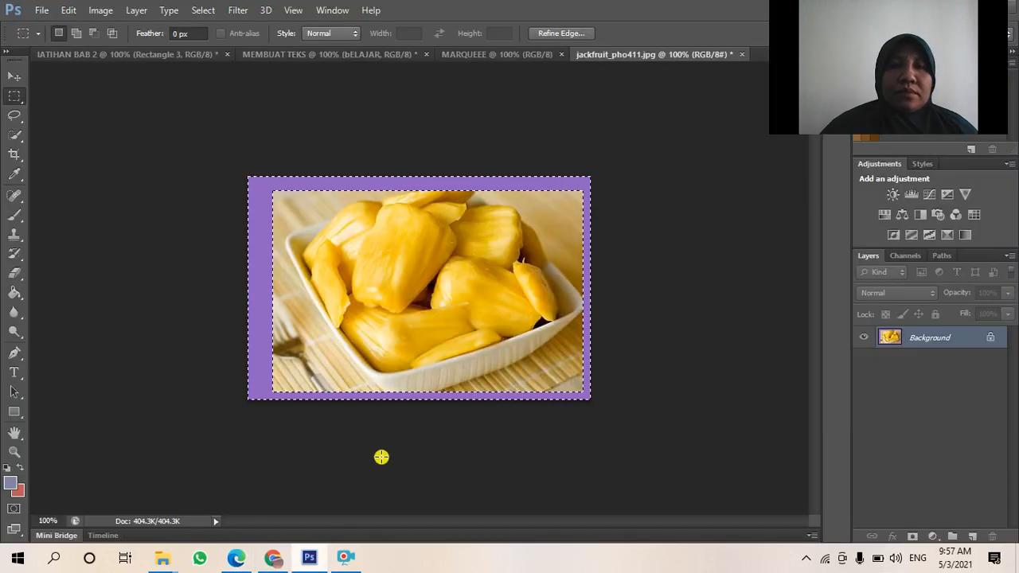
left_click(16, 76)
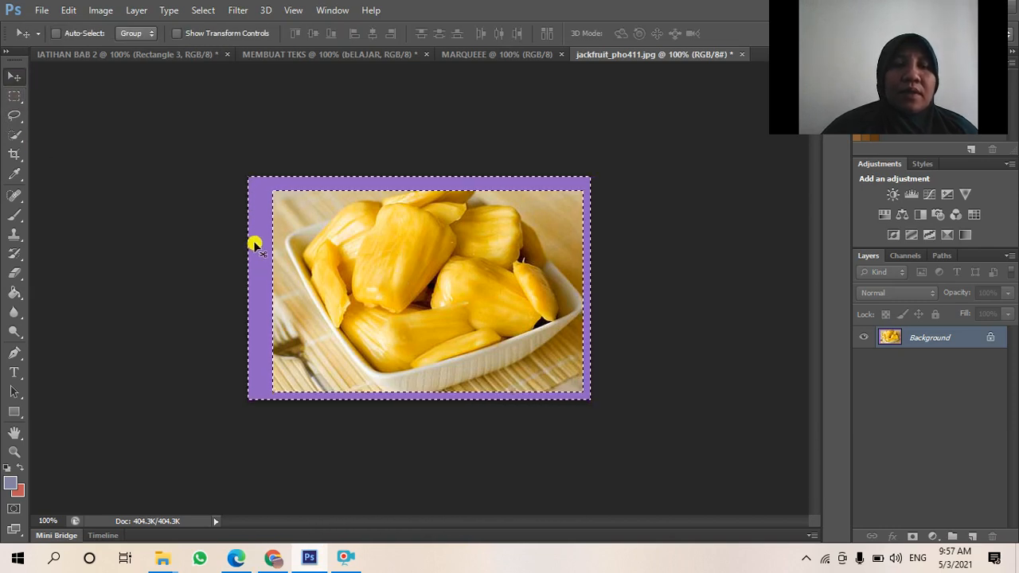
key("ctrl+d")
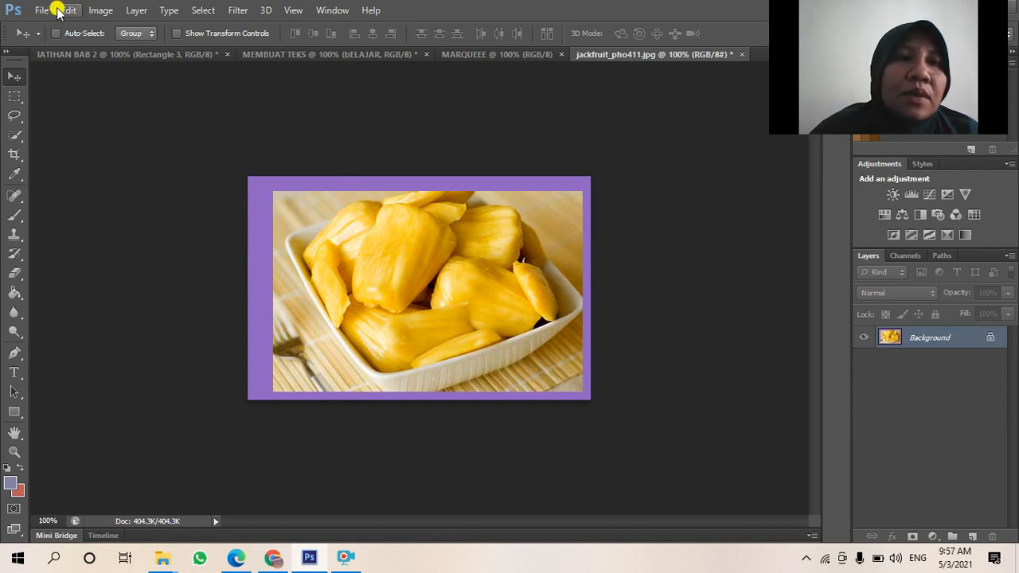
left_click(251, 561)
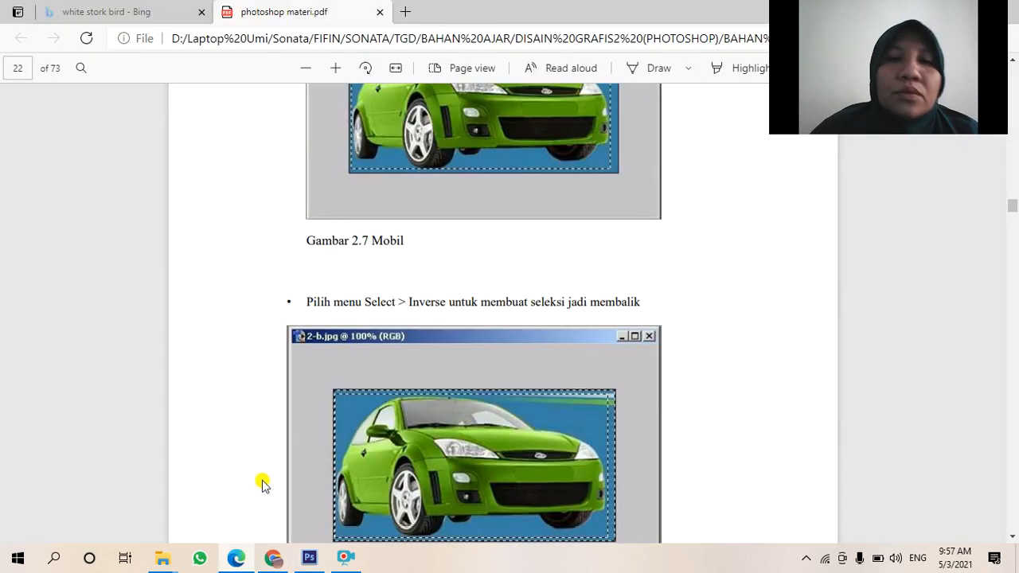
Read the Elliptical Marquee section on page 23 of the PDF and switch back to Photoshop.
scroll(282, 454, "down", 10)
scroll(280, 455, "down", 5)
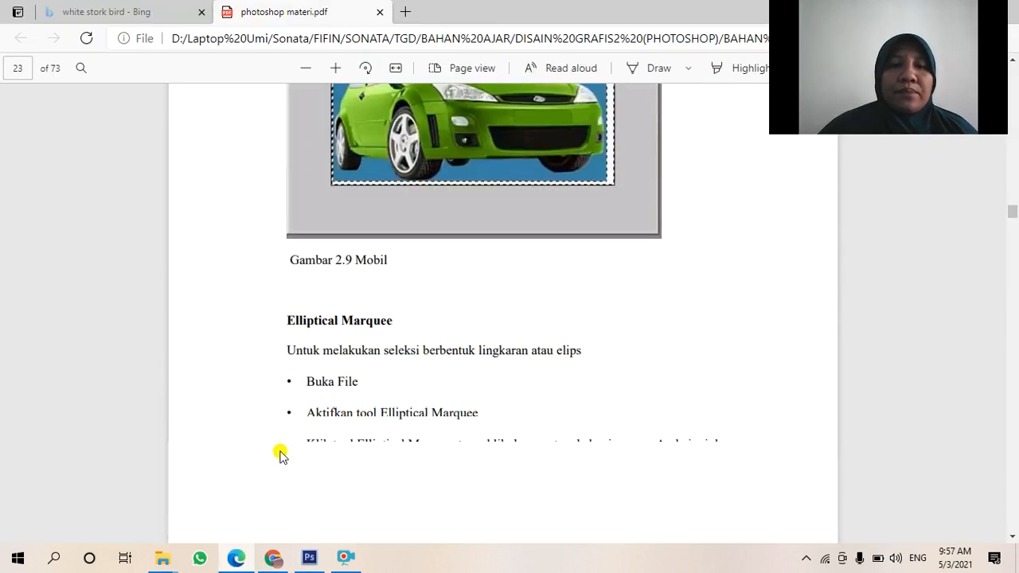
scroll(280, 454, "up", 3)
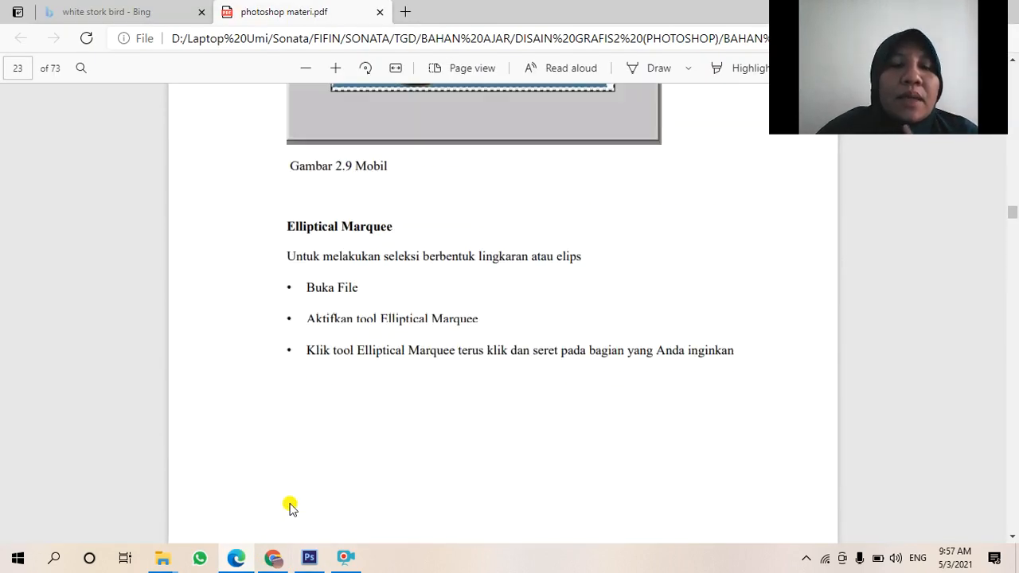
mouse_move(302, 562)
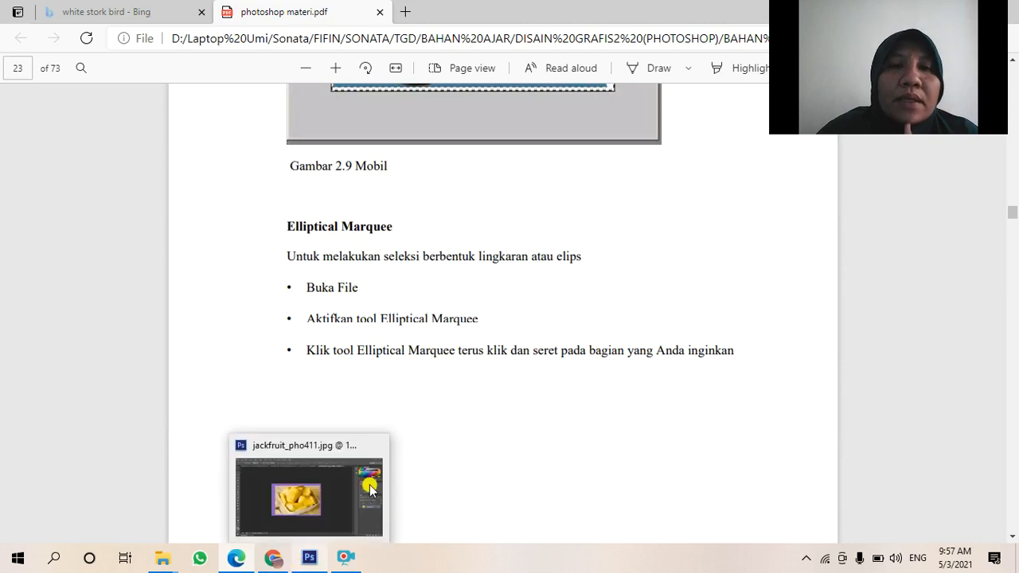
left_click(370, 490)
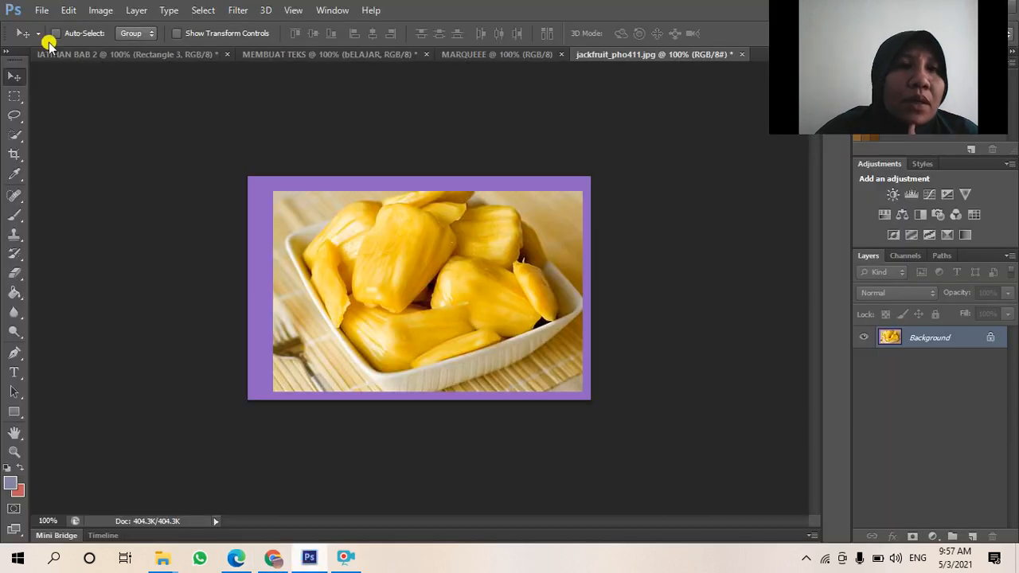
Undo and redo the deselection of the jackfruit photo's purple border several times to compare both states.
left_click(60, 16)
left_click(107, 11)
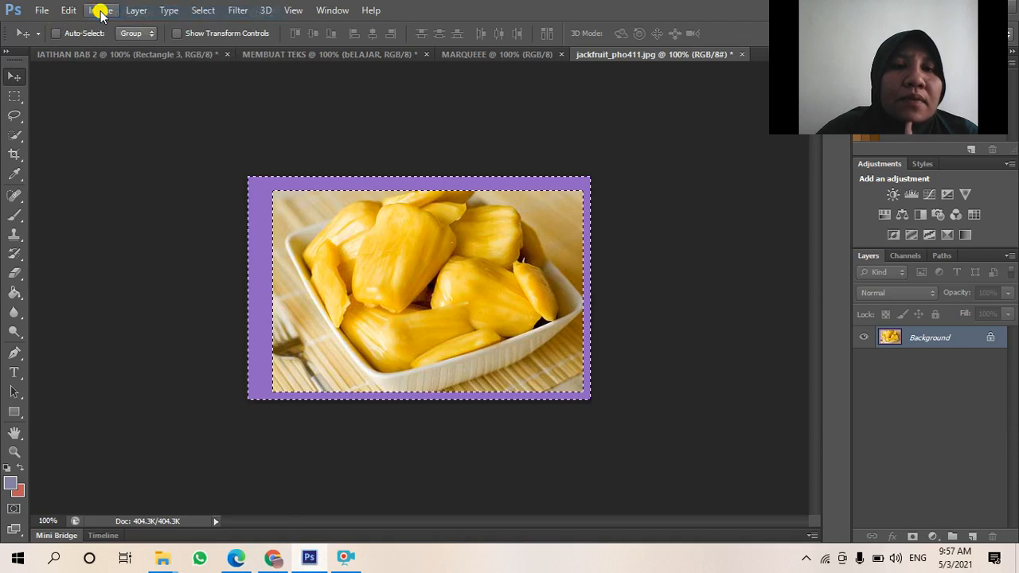
left_click(69, 11)
left_click(107, 11)
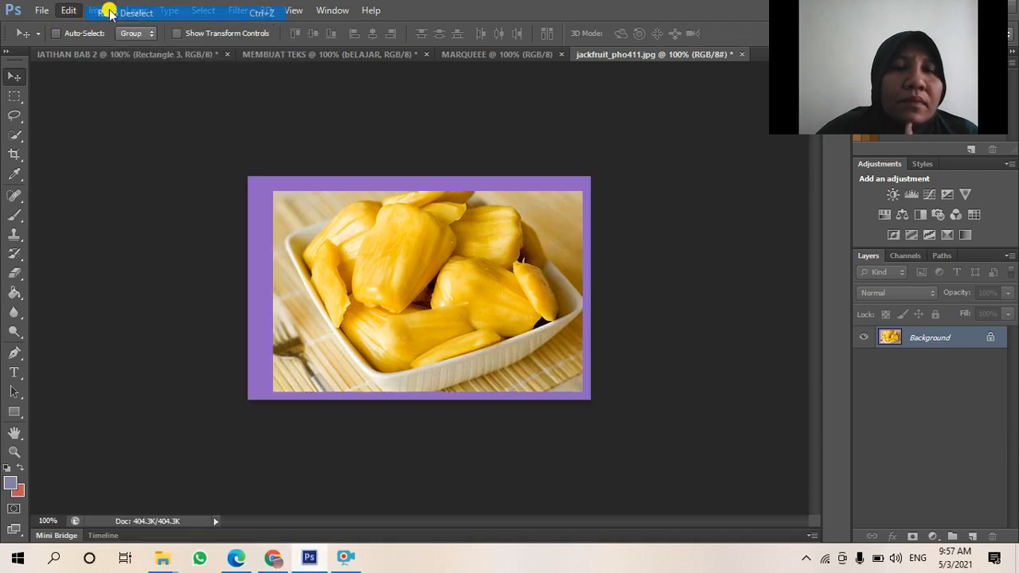
left_click(68, 11)
left_click(101, 13)
left_click(69, 10)
left_click(94, 13)
left_click(69, 11)
left_click(98, 13)
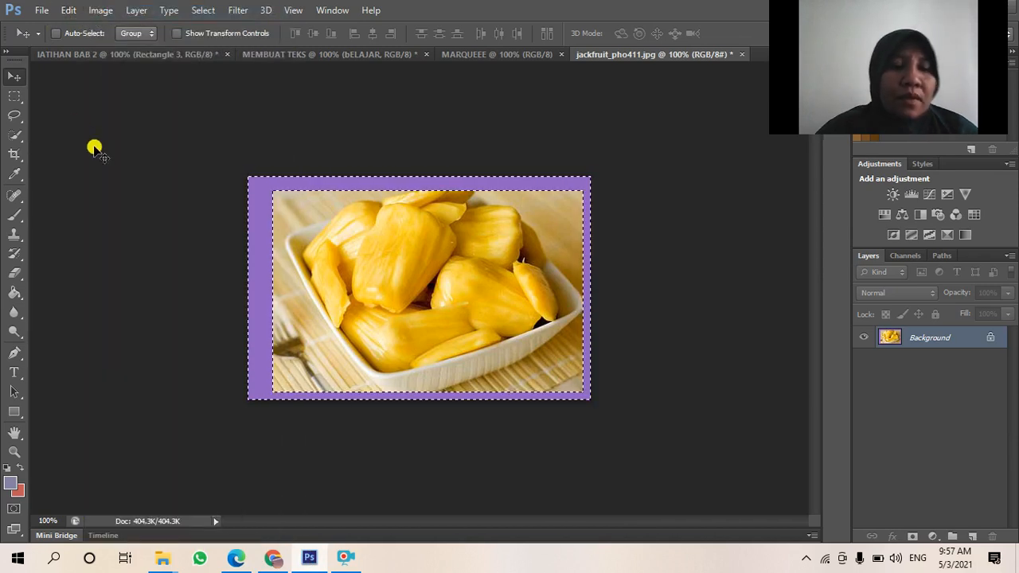
Create a new 21.1 by 20 cm document named ELLIPS at 72 pixels/inch in RGB Color with Background Color contents.
right_click(589, 56)
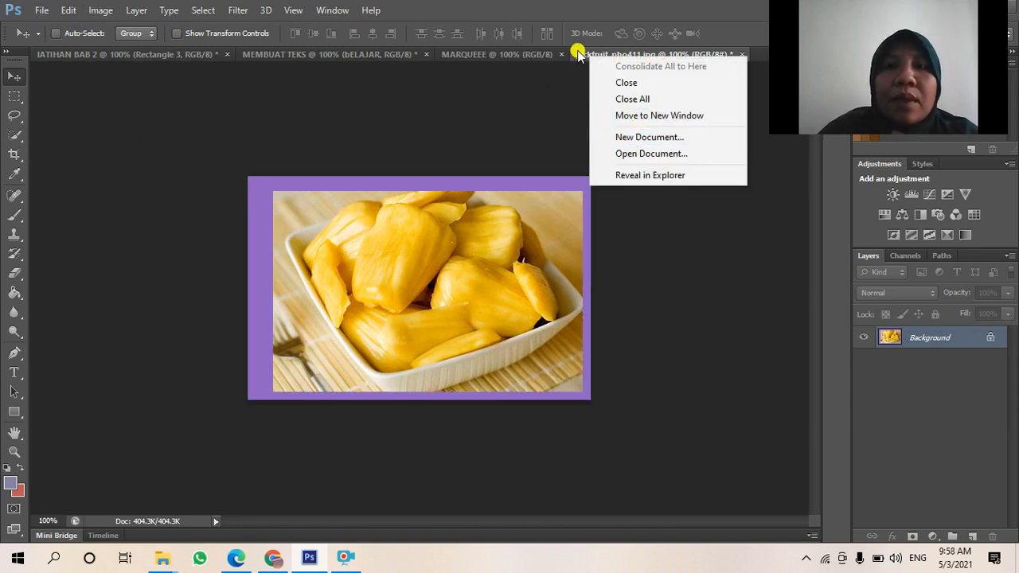
left_click(629, 139)
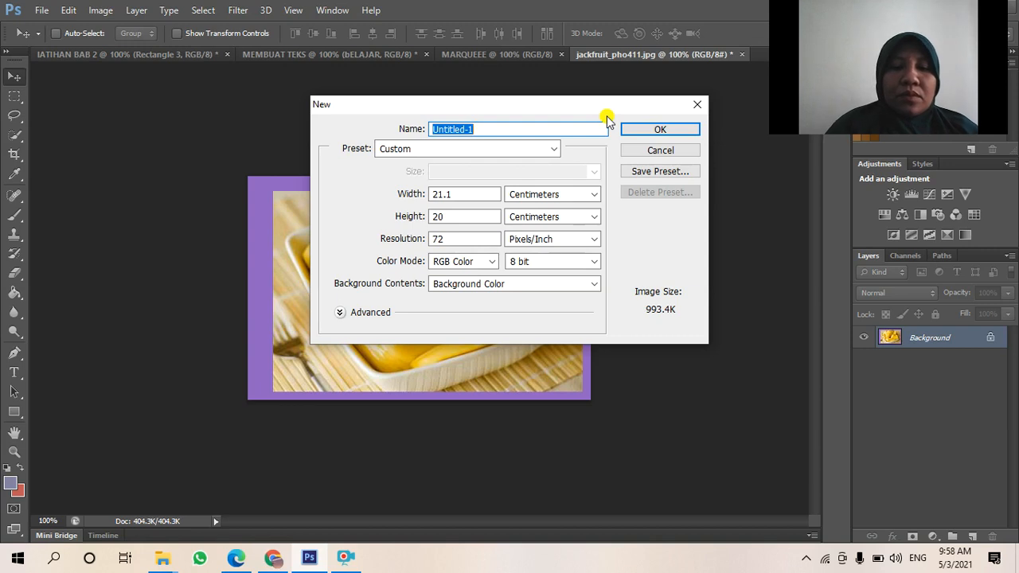
type("M")
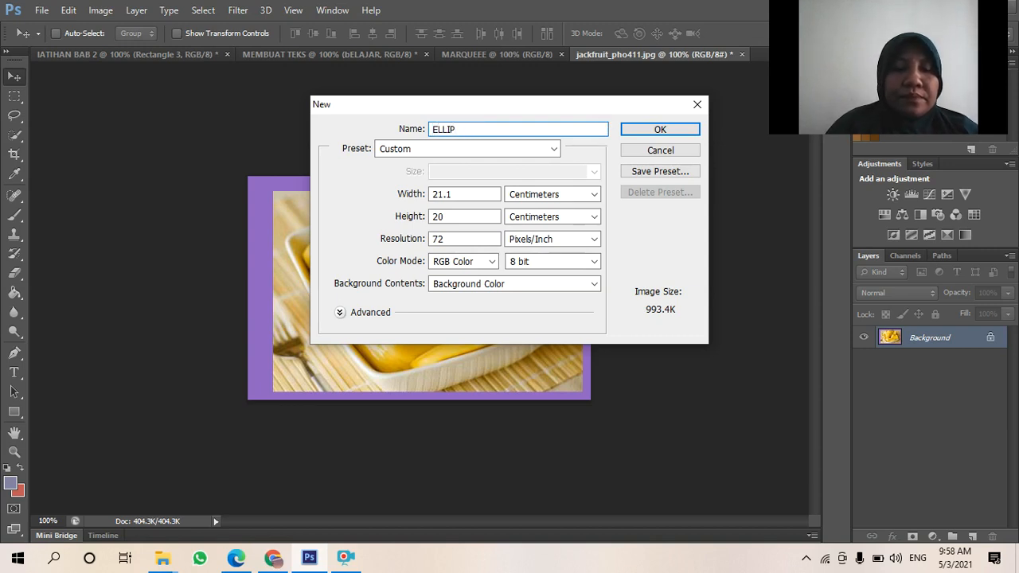
left_click(673, 127)
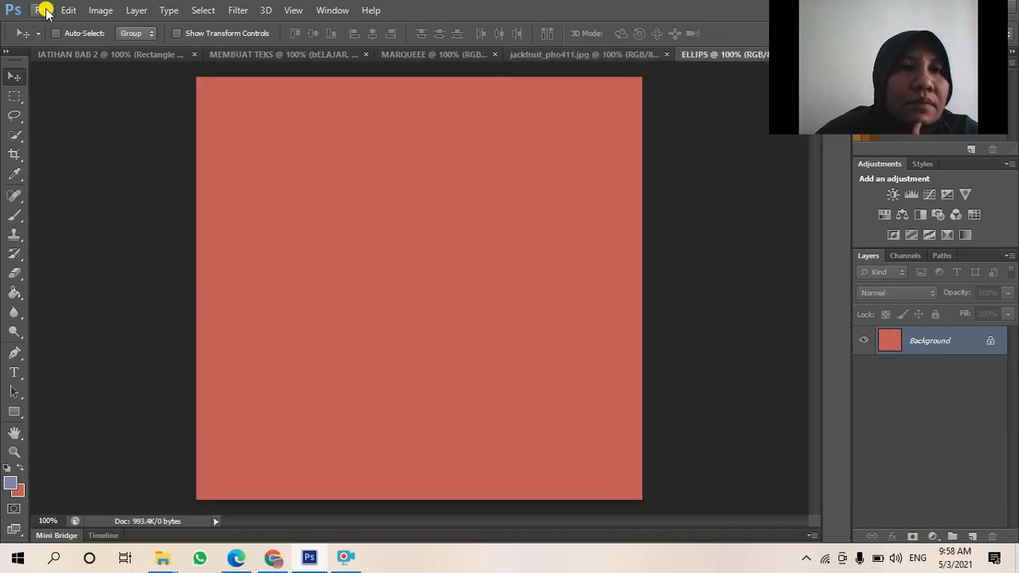
Open the melon photo 1-jpg_060402 from the PRODUK&IKLAN folder.
left_click(42, 10)
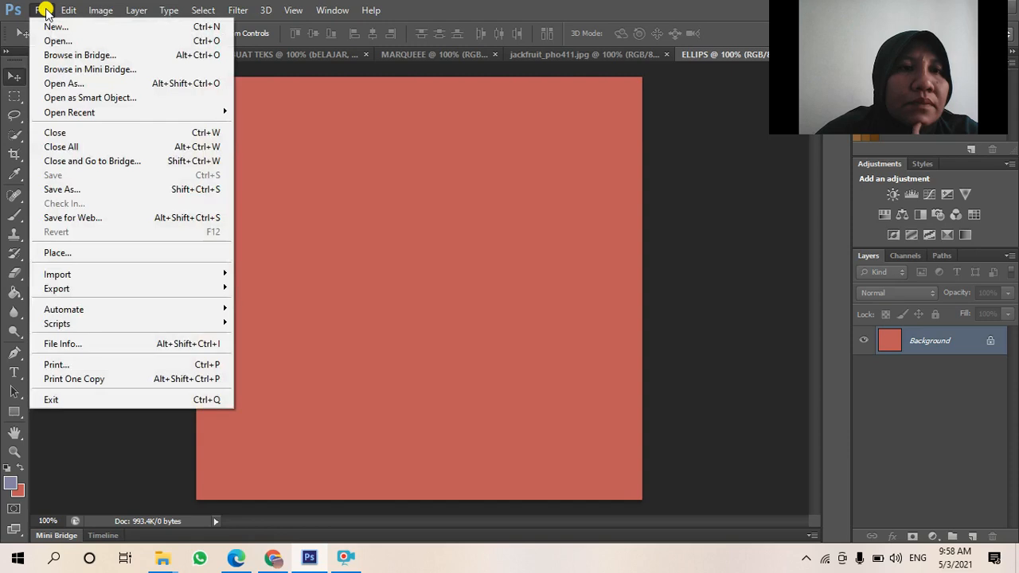
left_click(52, 41)
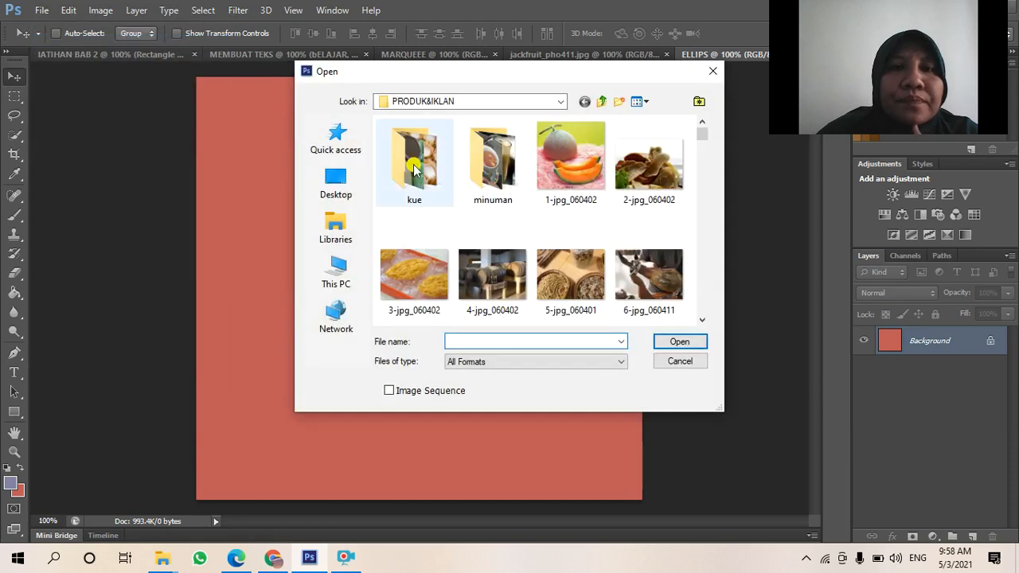
left_click(539, 191)
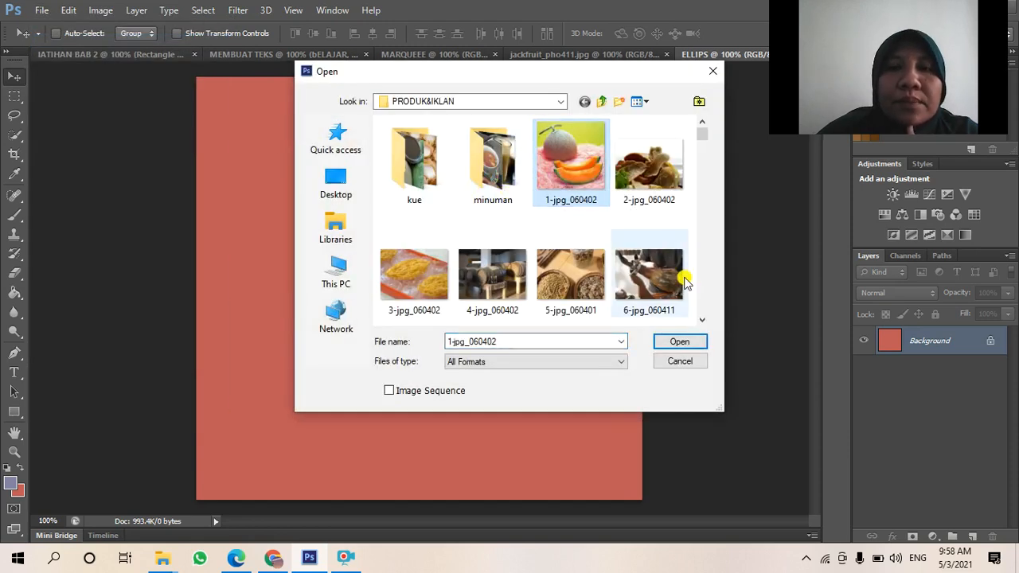
left_click(680, 341)
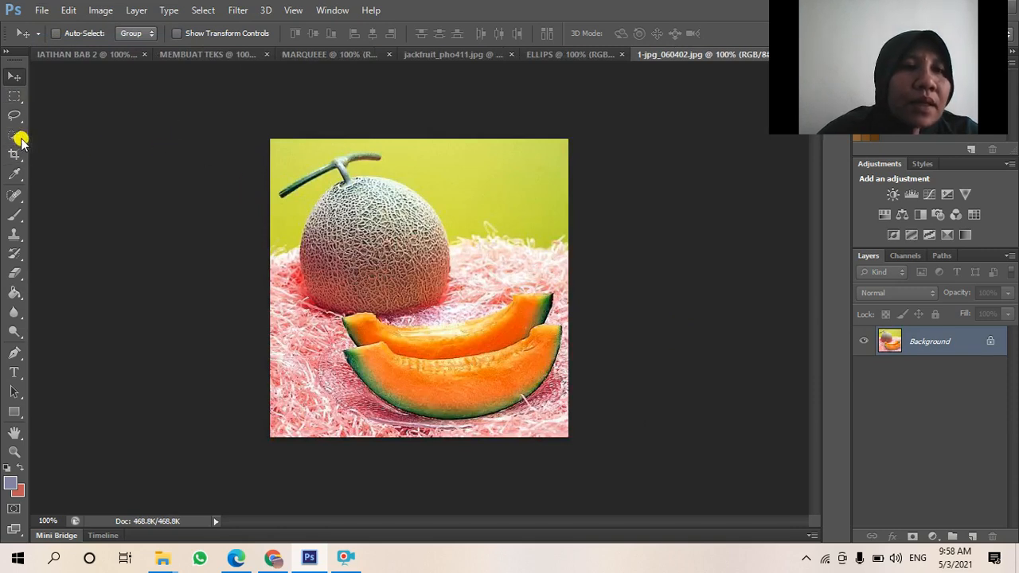
Activate the Elliptical Marquee tool and draw a wide, flat elliptical selection across the upper part of the melon photo.
left_click(19, 101)
left_click(97, 107)
left_click_drag(293, 248, 540, 171)
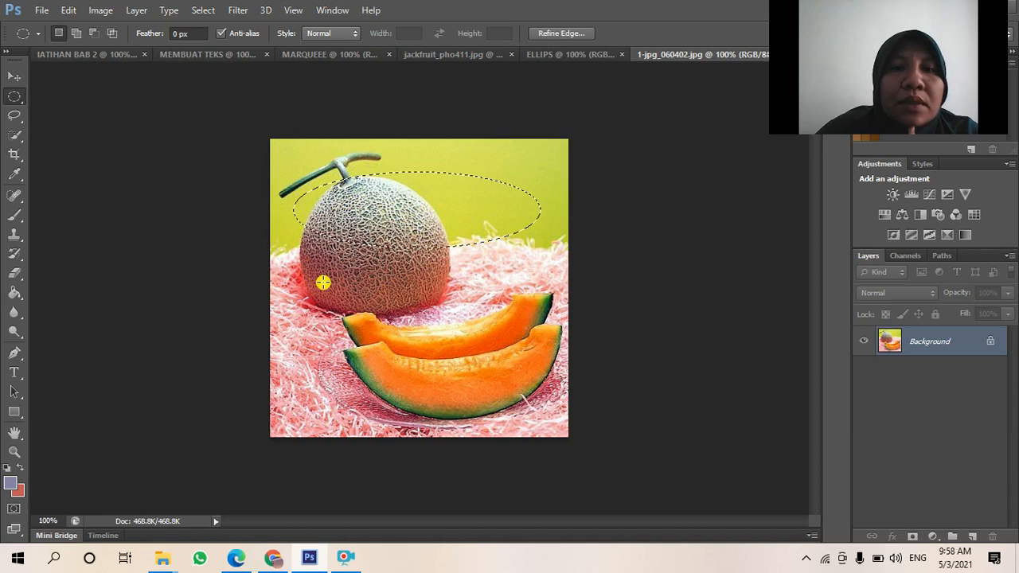
Clear the elliptical selection, and undo and redo the change until the ellipse is restored.
left_click_drag(402, 249, 400, 263)
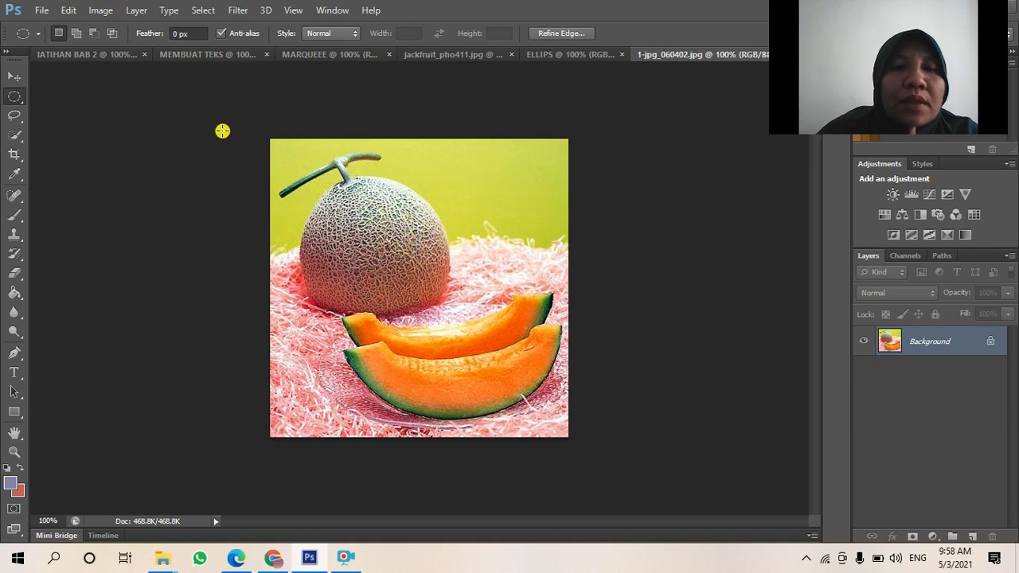
left_click(72, 10)
left_click(102, 13)
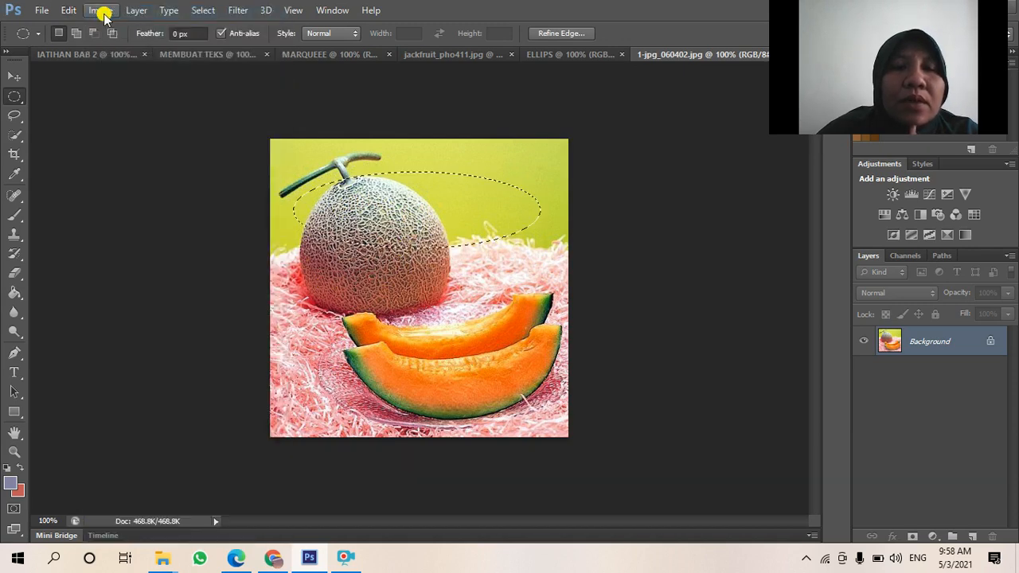
left_click(70, 10)
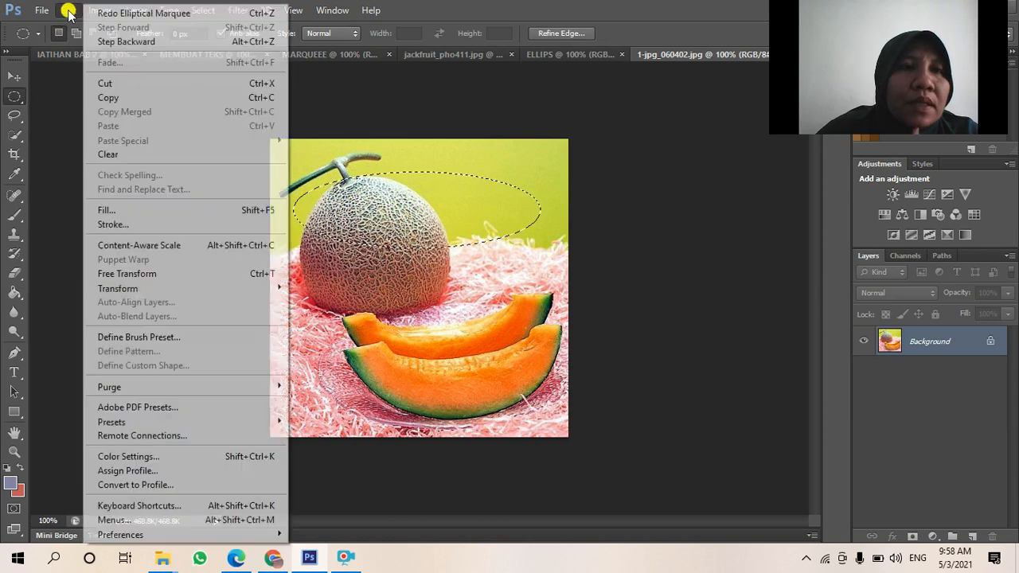
left_click(101, 13)
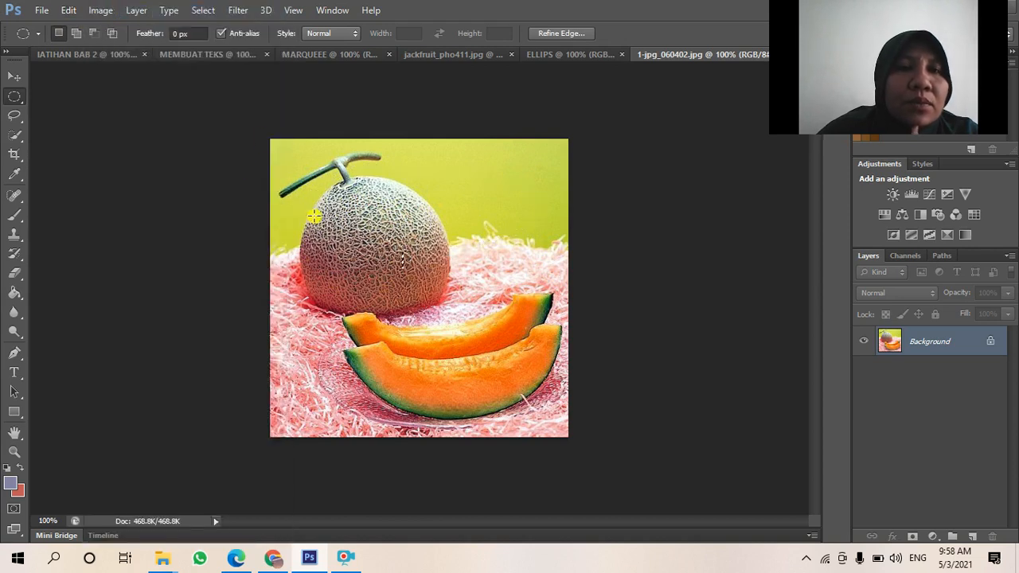
left_click(68, 10)
left_click(111, 14)
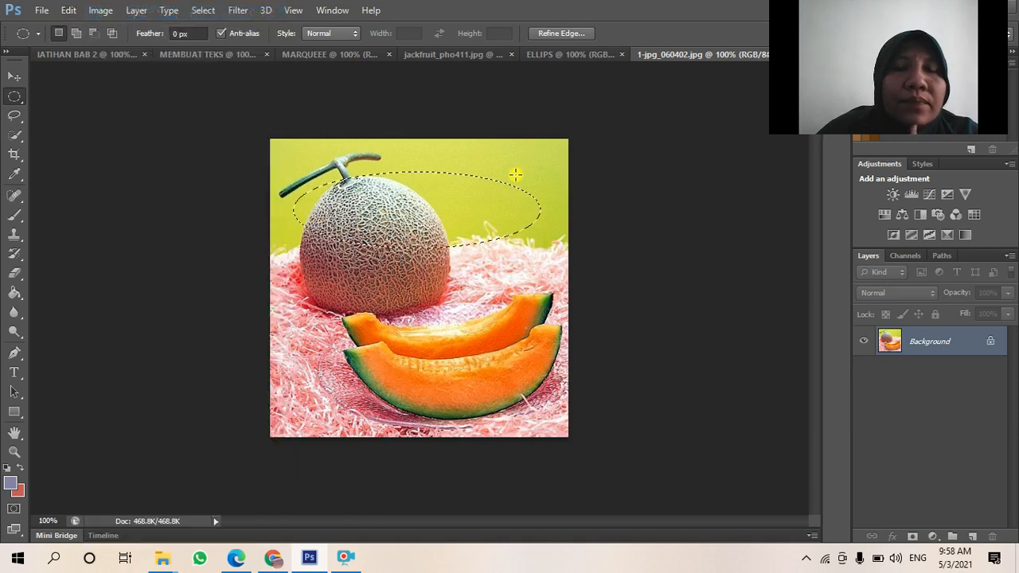
Convert the locked Background of the melon photo into a regular layer and invert the elliptical selection.
double_click(930, 342)
left_click(657, 180)
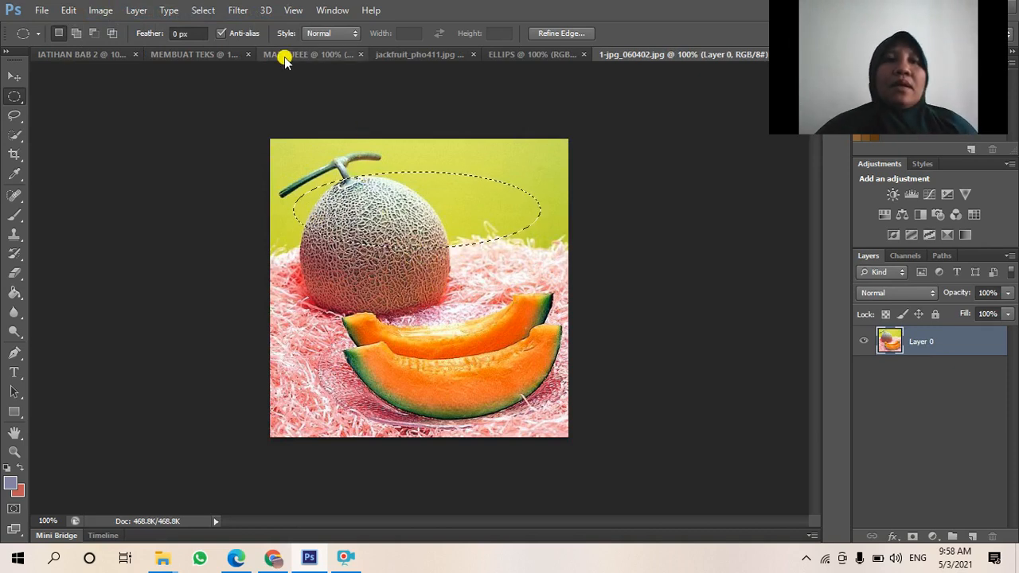
left_click(203, 10)
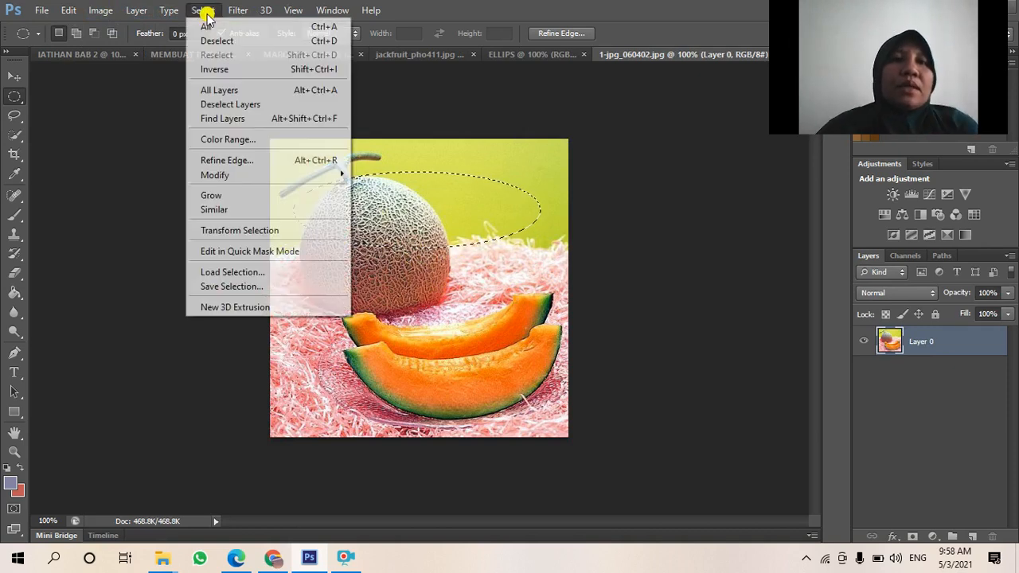
left_click(222, 70)
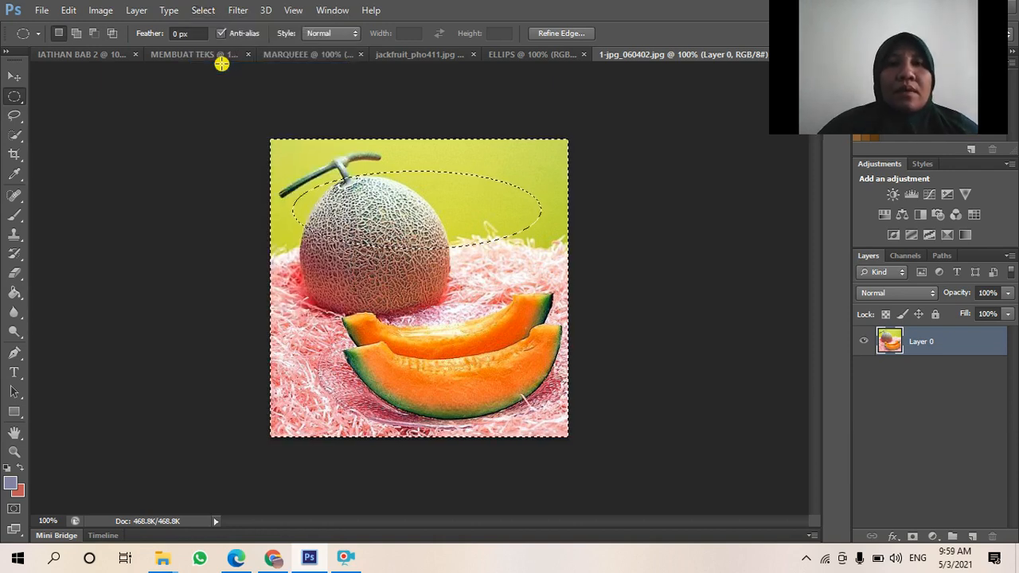
Deselect the inverted selection and draw a new elliptical selection around most of the whole melon.
left_click(206, 11)
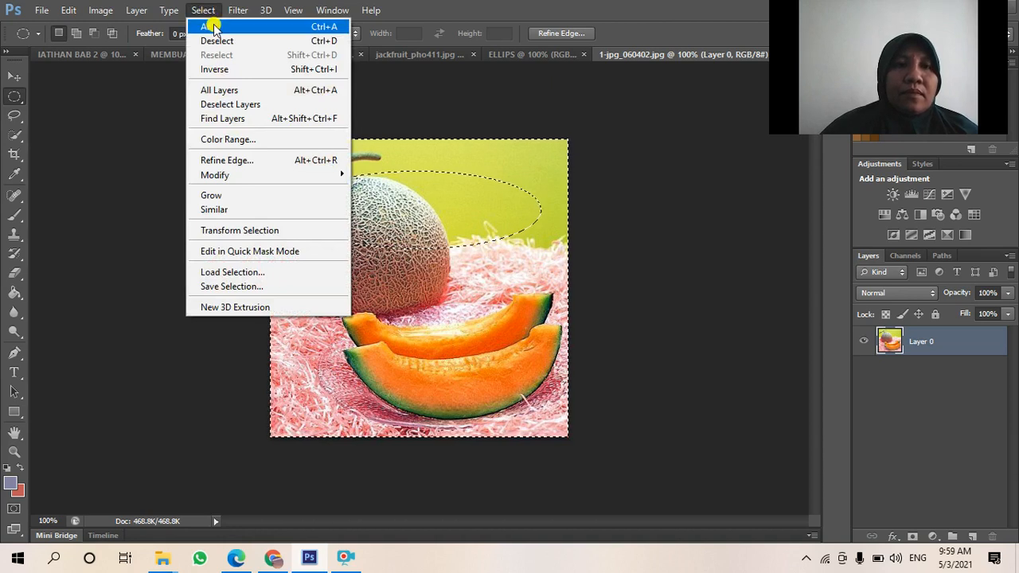
left_click(231, 41)
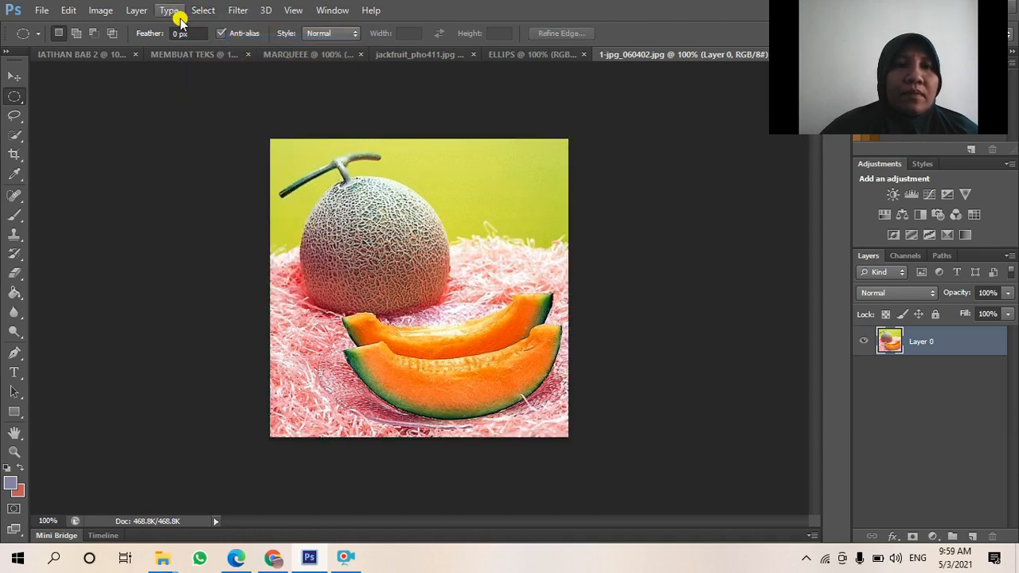
left_click(203, 10)
left_click(402, 197)
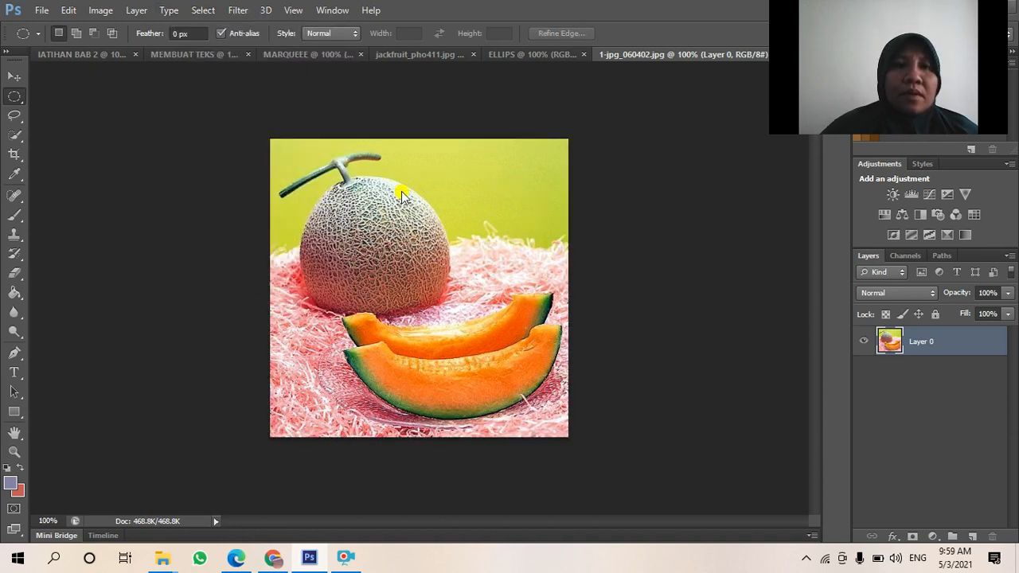
left_click_drag(313, 191, 481, 312)
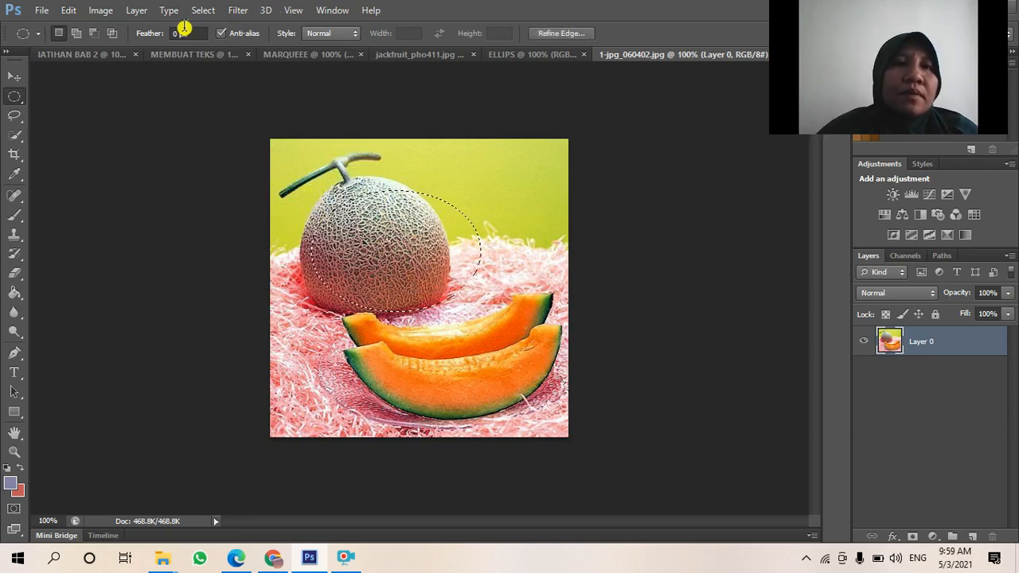
Invert the elliptical selection to delete everything outside the melon ellipse, and clear the selection.
left_click(204, 10)
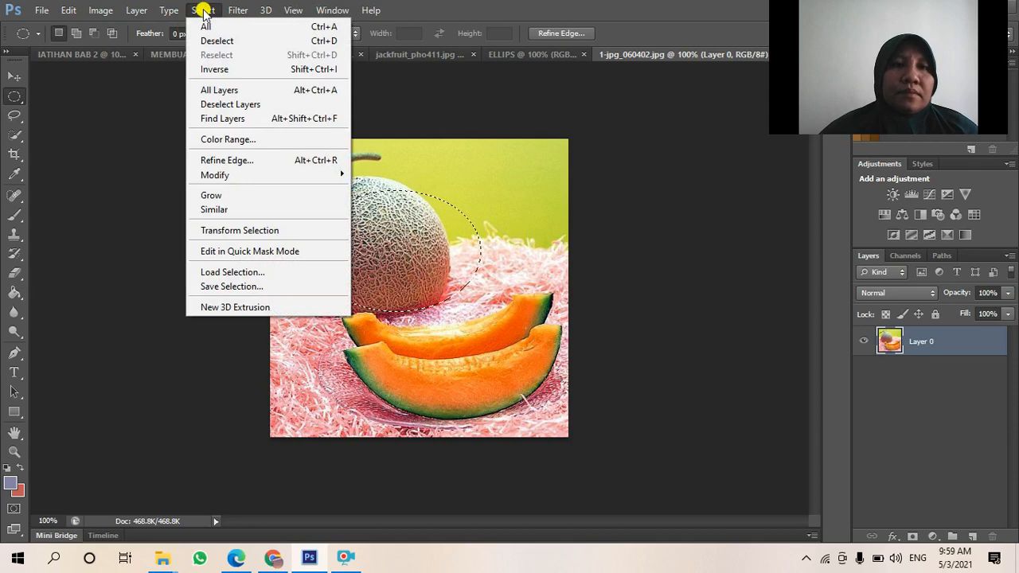
left_click(226, 69)
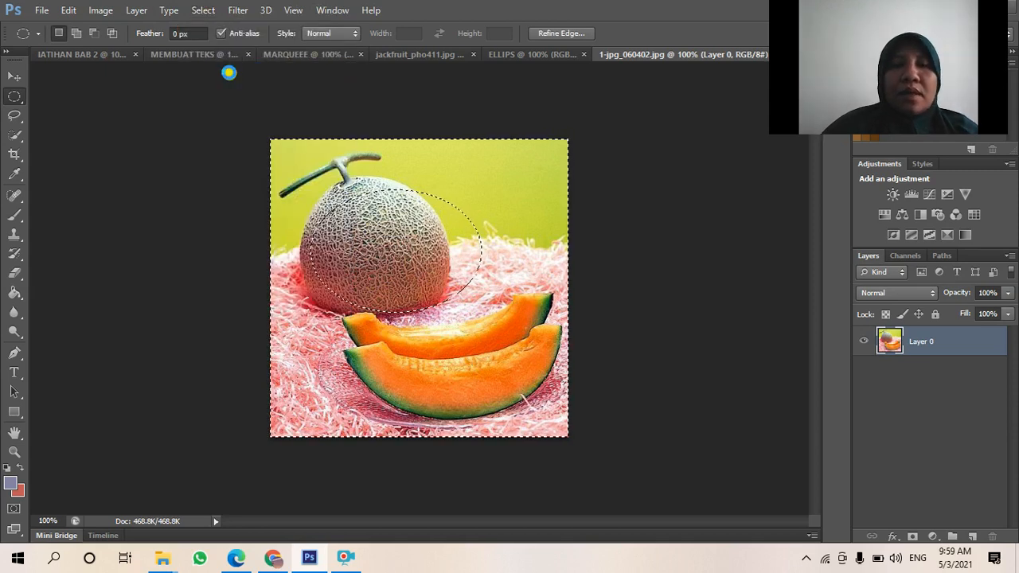
key("Delete")
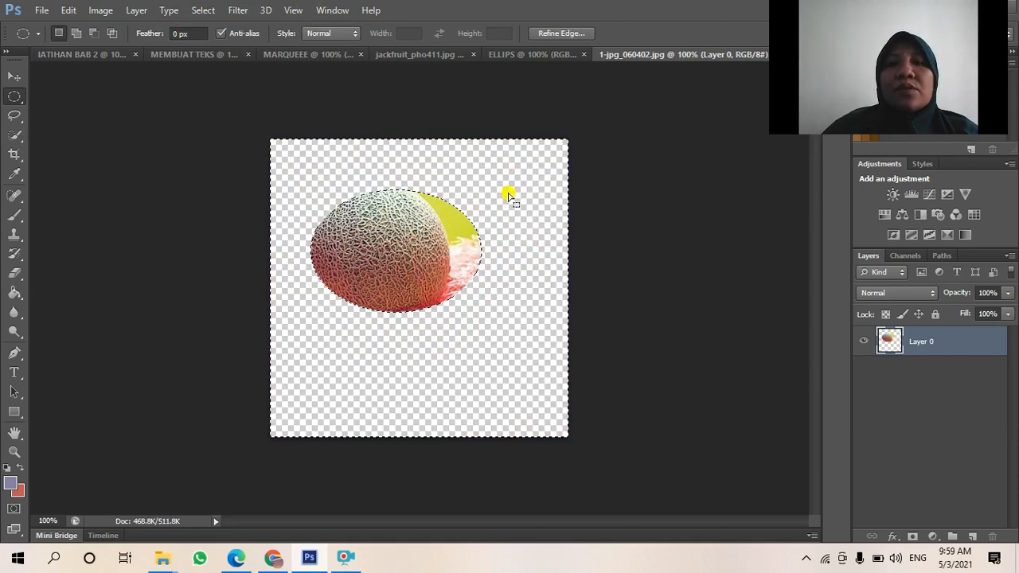
left_click(386, 263)
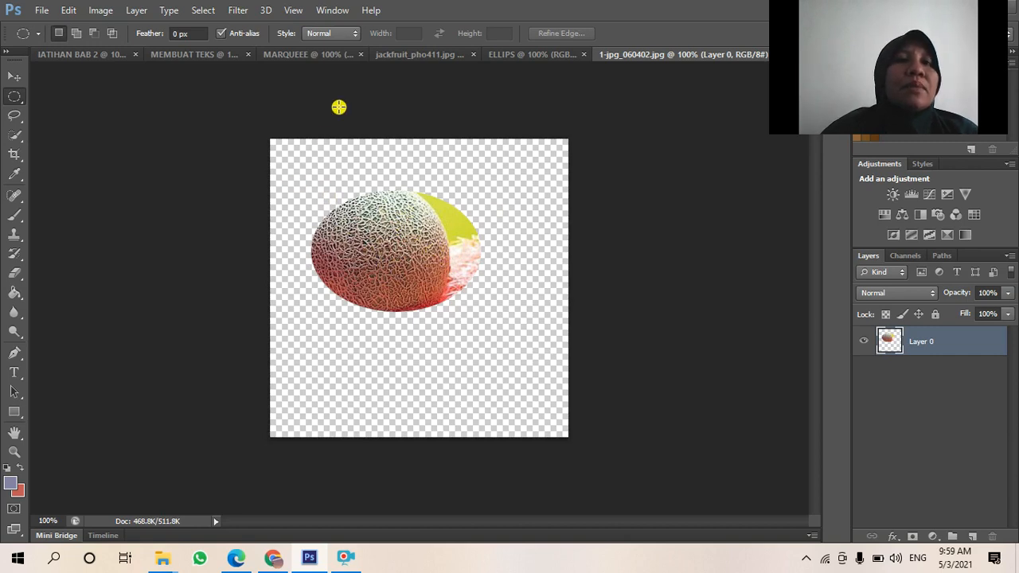
Switch to the PDF in Edge and look through pages 24 and 25 to the Tool Lasso section and its flower figure.
left_click(238, 559)
scroll(351, 420, "down", 5)
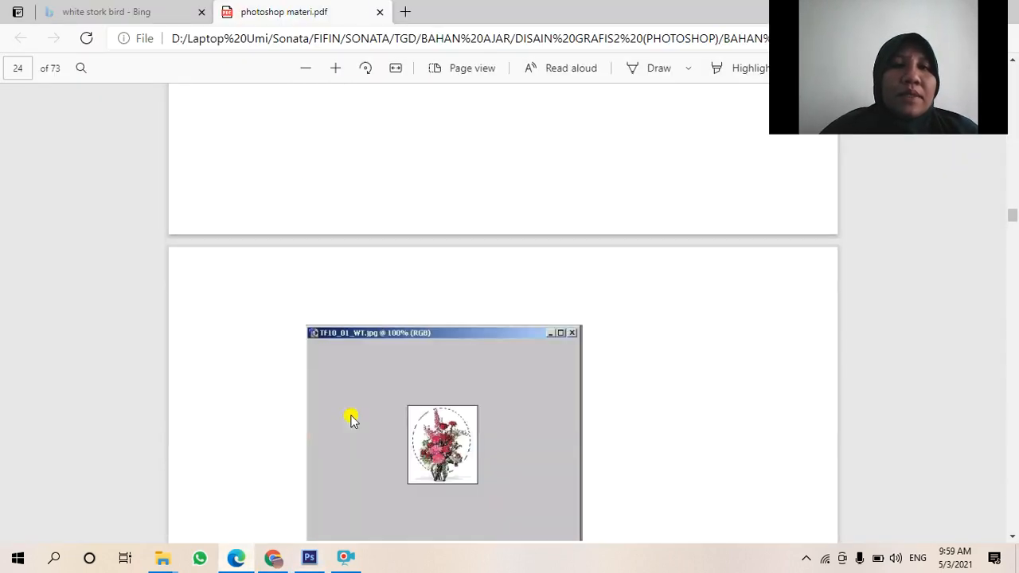
scroll(351, 420, "down", 10)
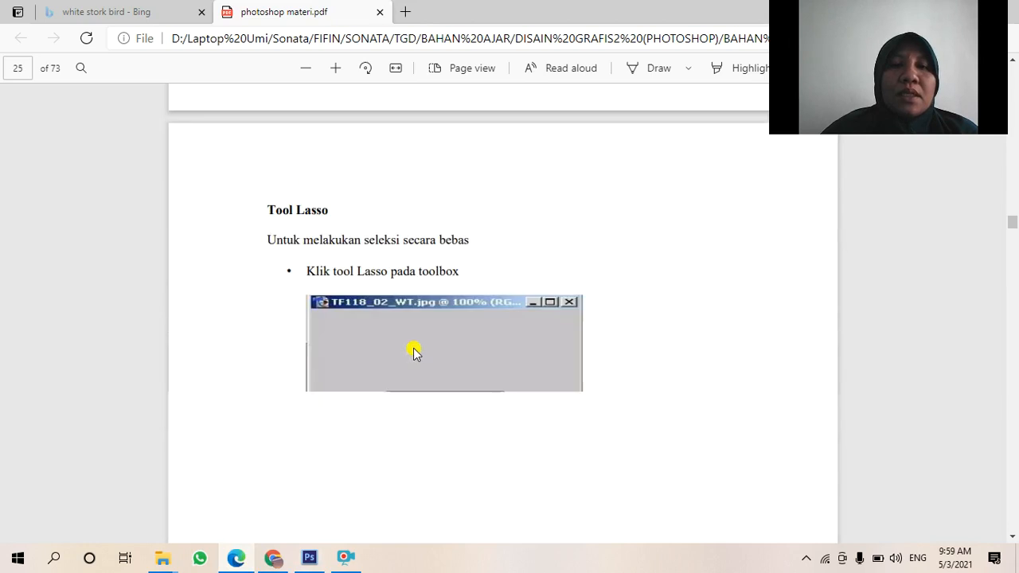
scroll(413, 350, "down", 2)
scroll(413, 350, "down", 2)
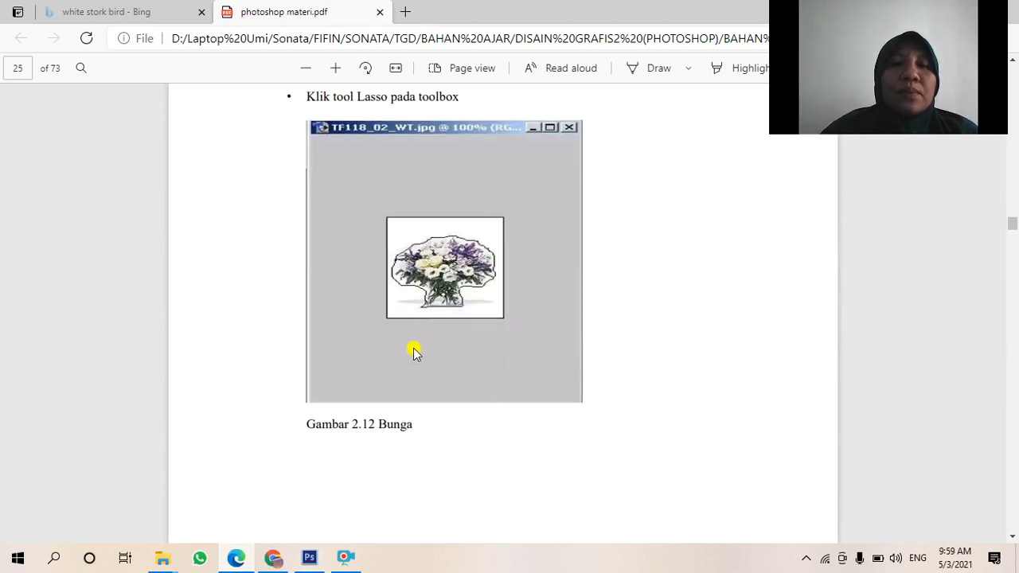
Switch to Photoshop and create a new document named LASSO, keeping the proposed size and settings.
scroll(413, 348, "up", 2)
left_click(309, 557)
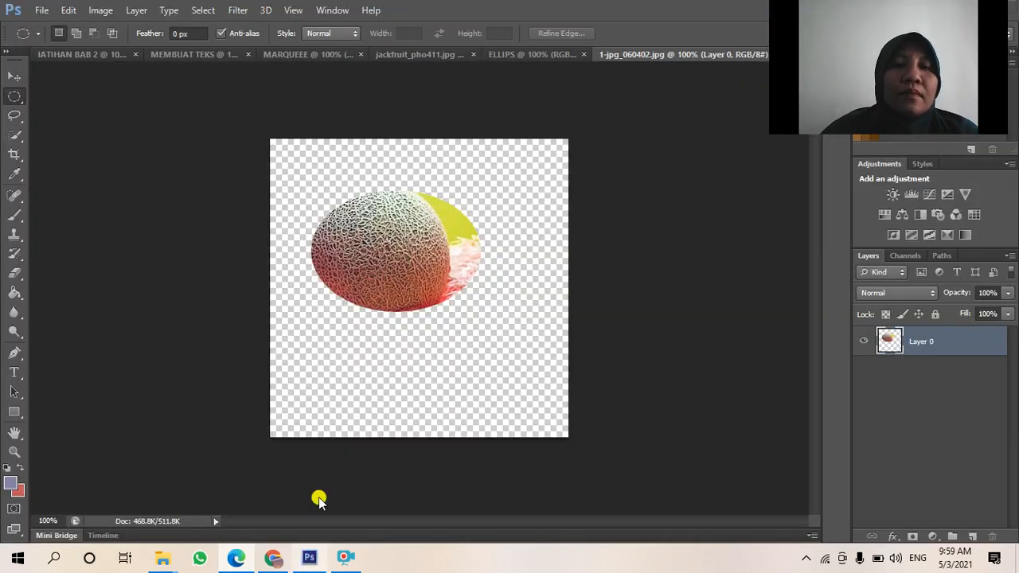
right_click(549, 56)
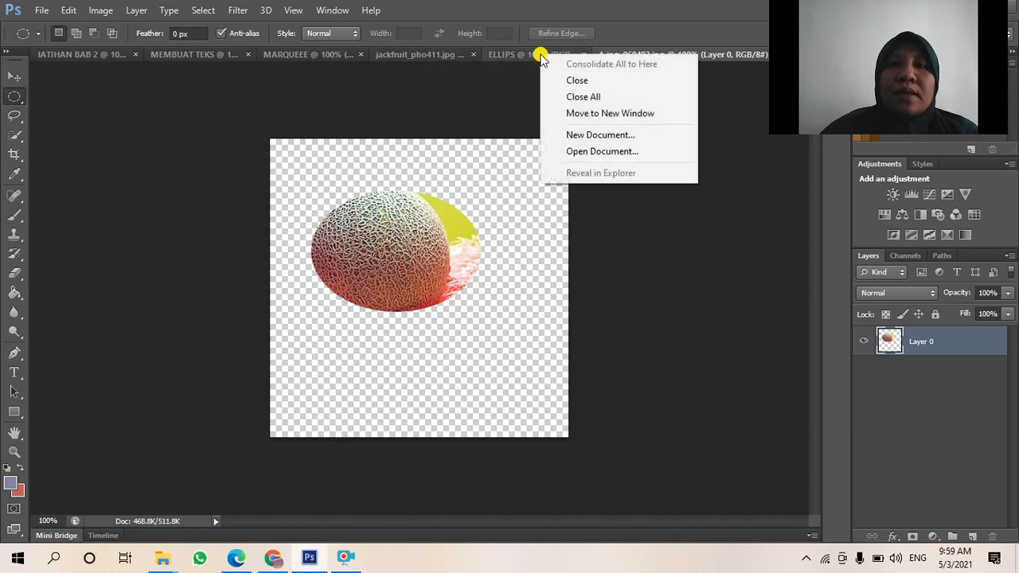
left_click(612, 135)
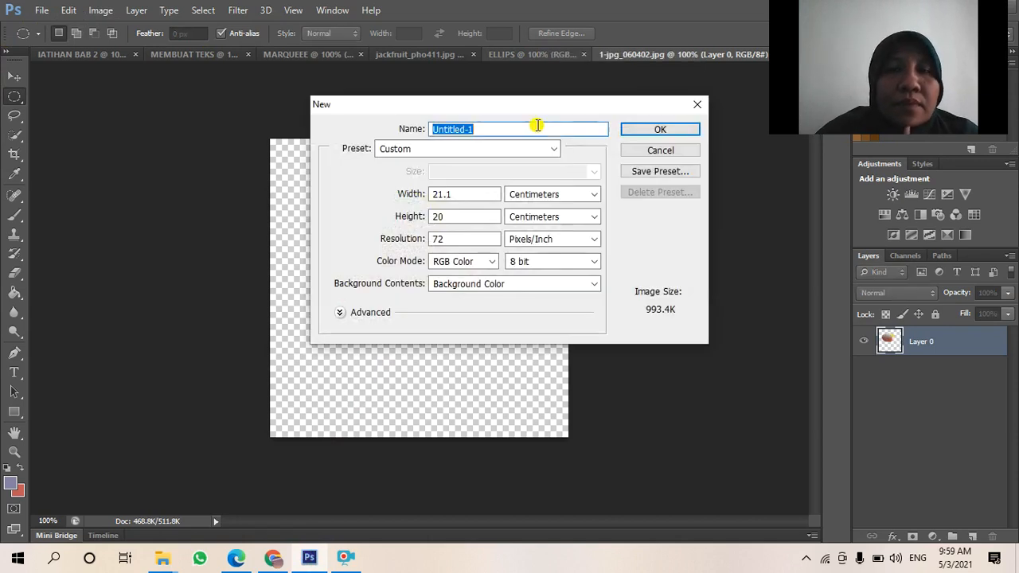
type("LASSO")
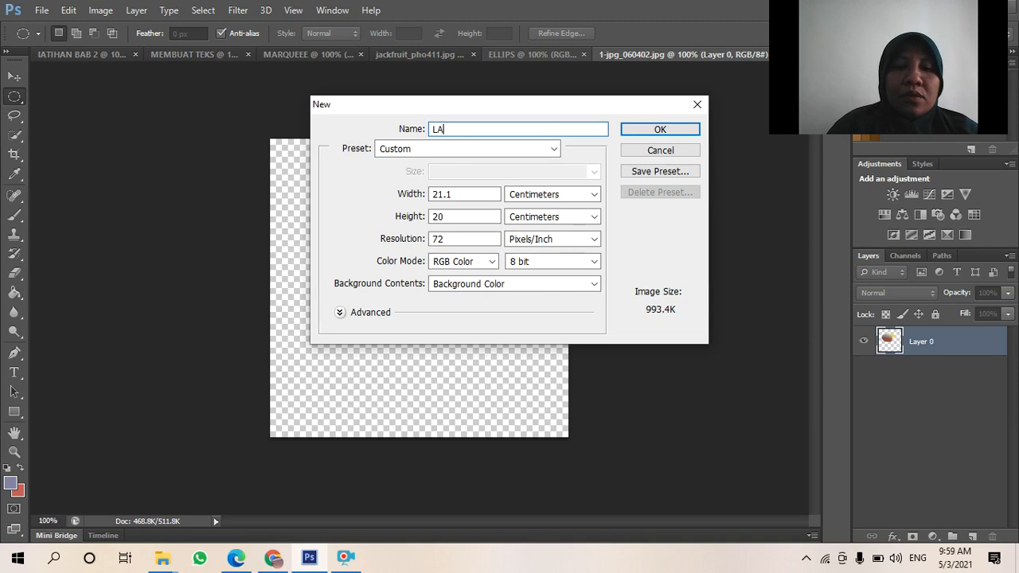
left_click(671, 129)
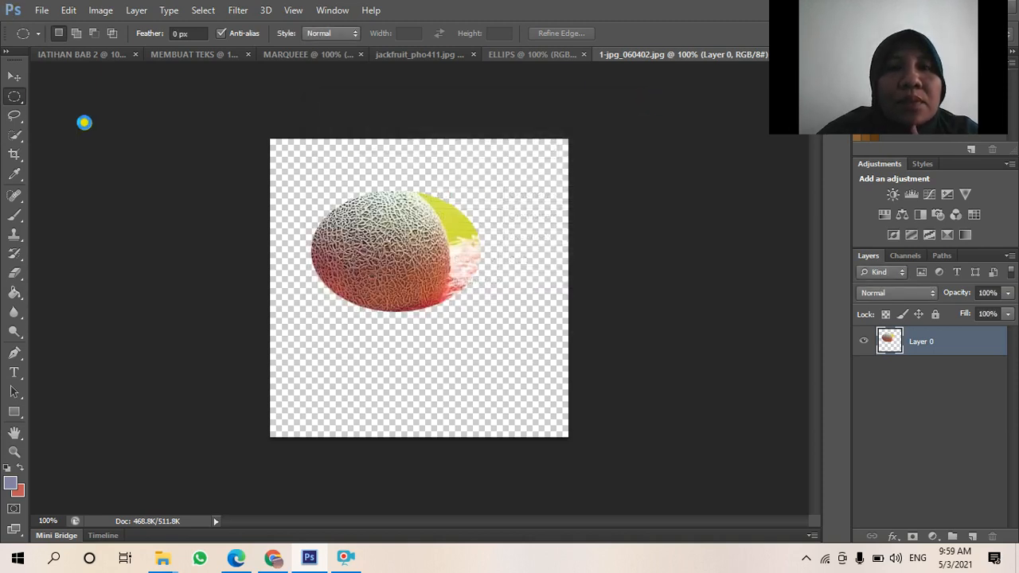
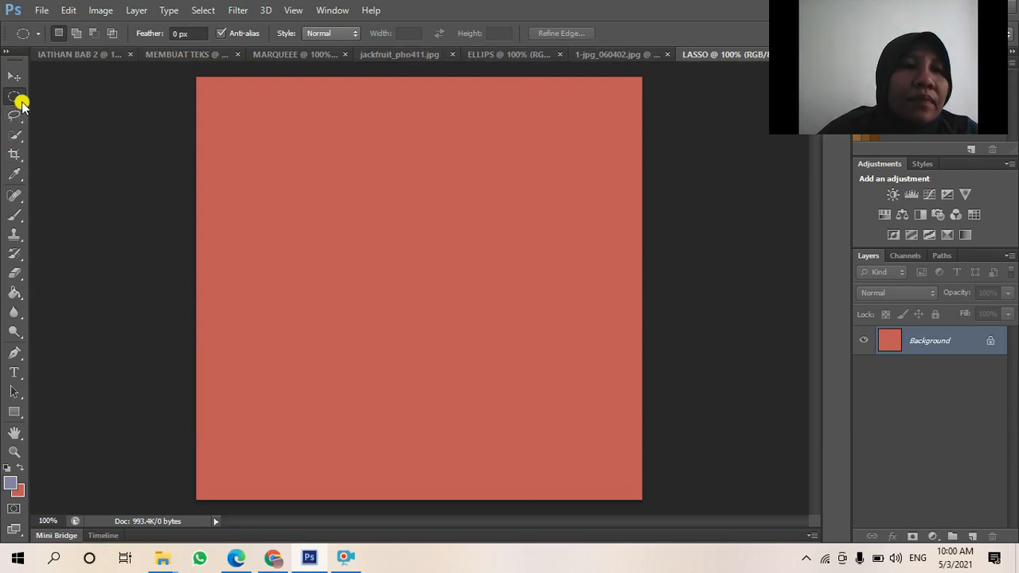
Open the small portrait photo of the woman in a white headscarf from the PRODUK&IKLAN folder.
left_click(41, 10)
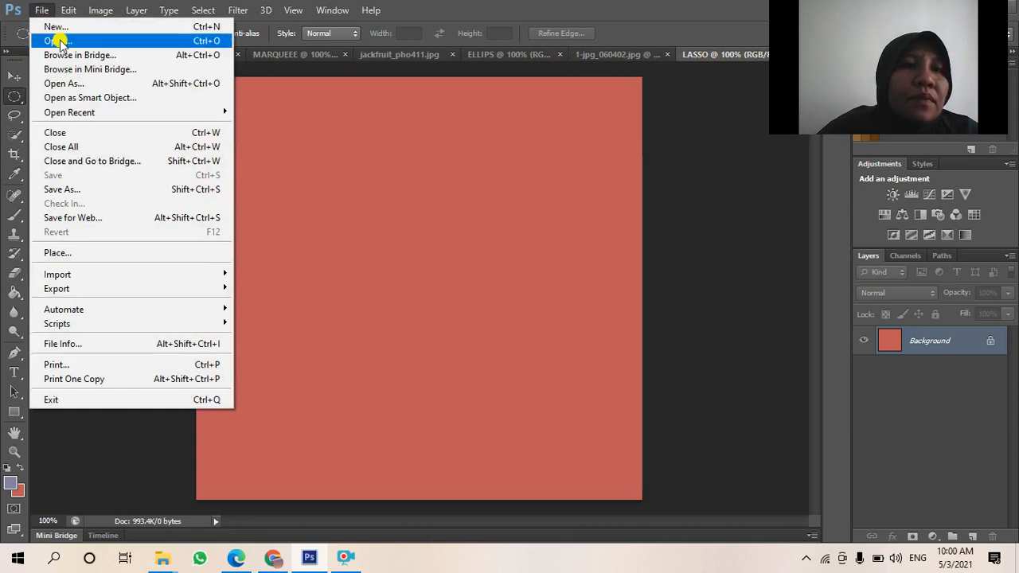
left_click(55, 38)
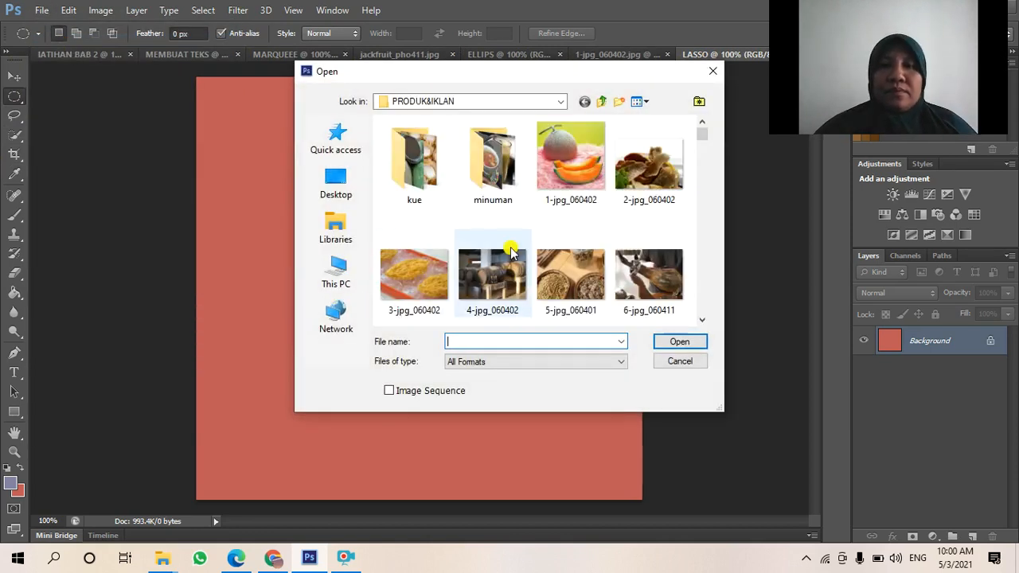
scroll(512, 253, "down", 5)
scroll(510, 247, "down", 2)
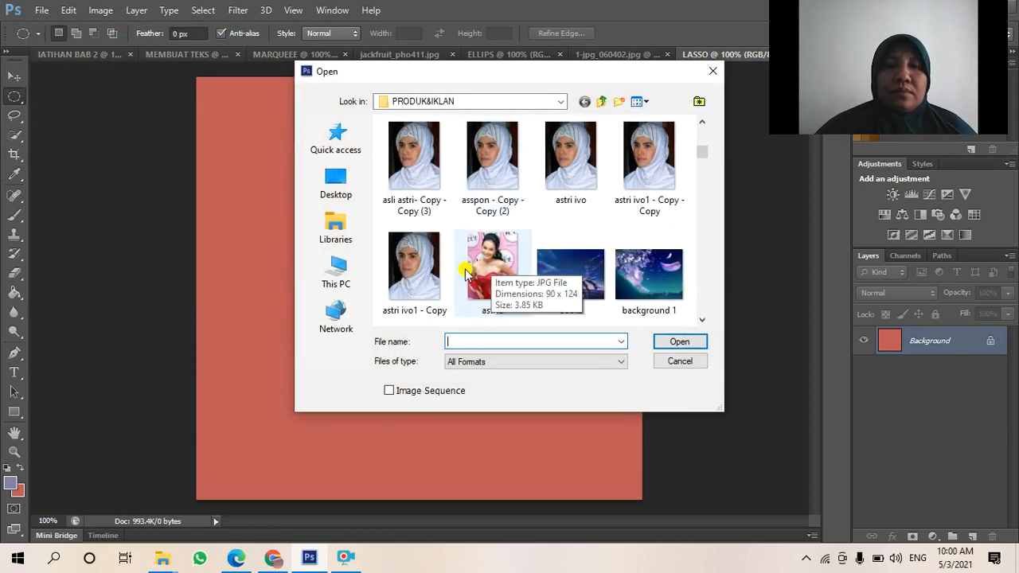
scroll(489, 259, "down", 2)
left_click(413, 169)
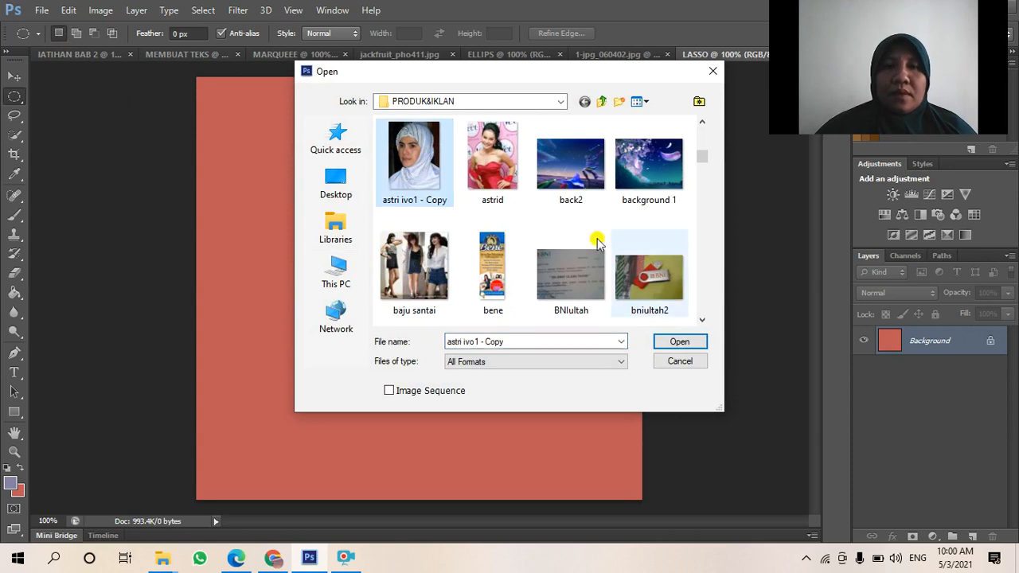
left_click(679, 342)
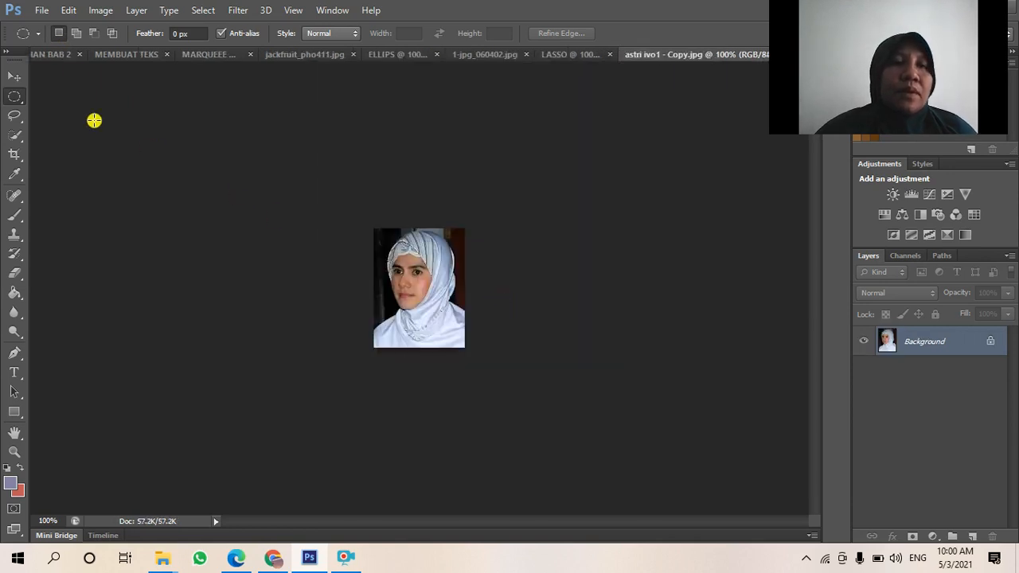
Draw a freehand selection around the woman's head and headscarf with the Lasso Tool.
right_click(16, 98)
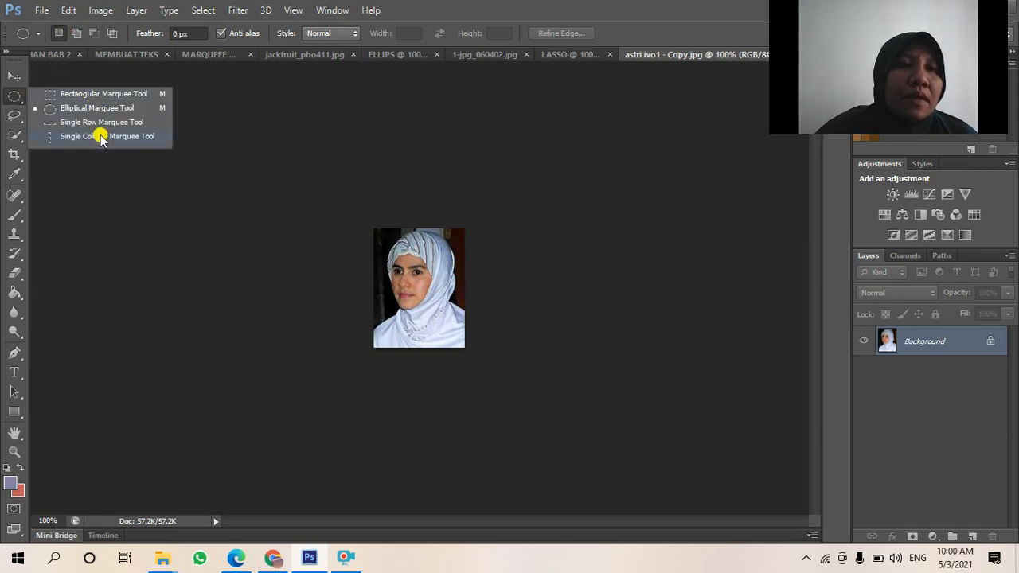
left_click(20, 122)
right_click(21, 123)
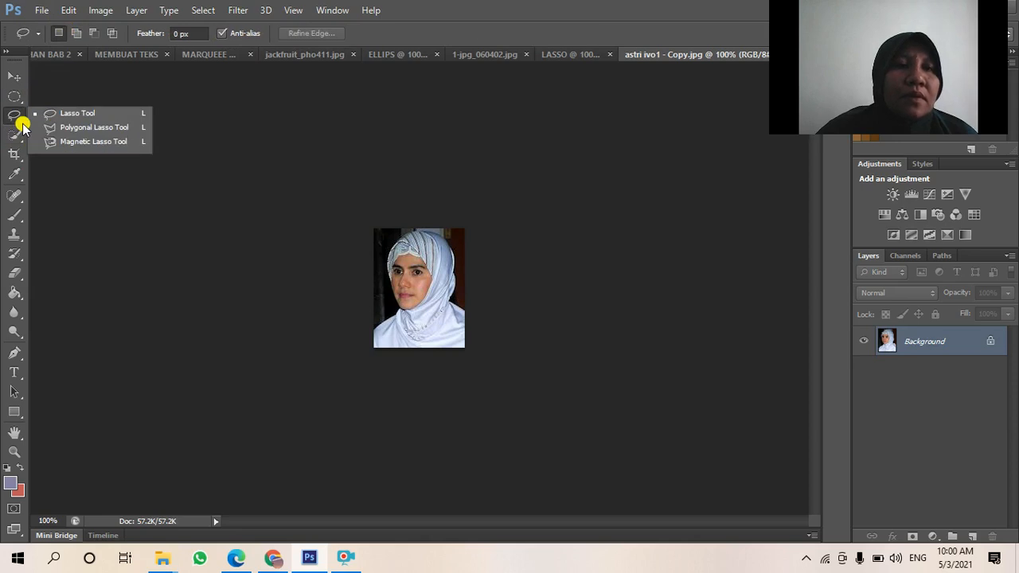
left_click(87, 109)
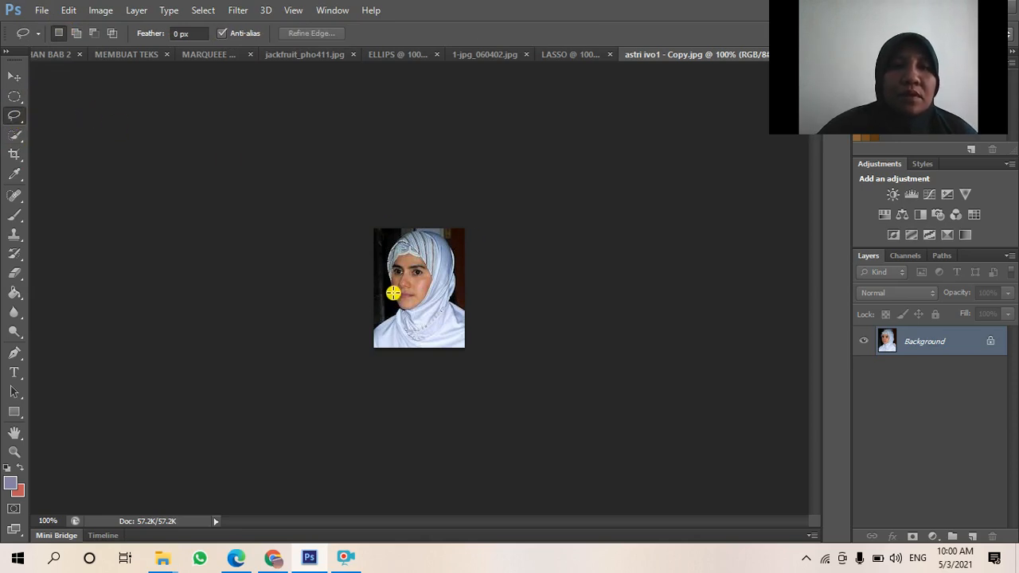
left_click_drag(384, 261, 400, 232)
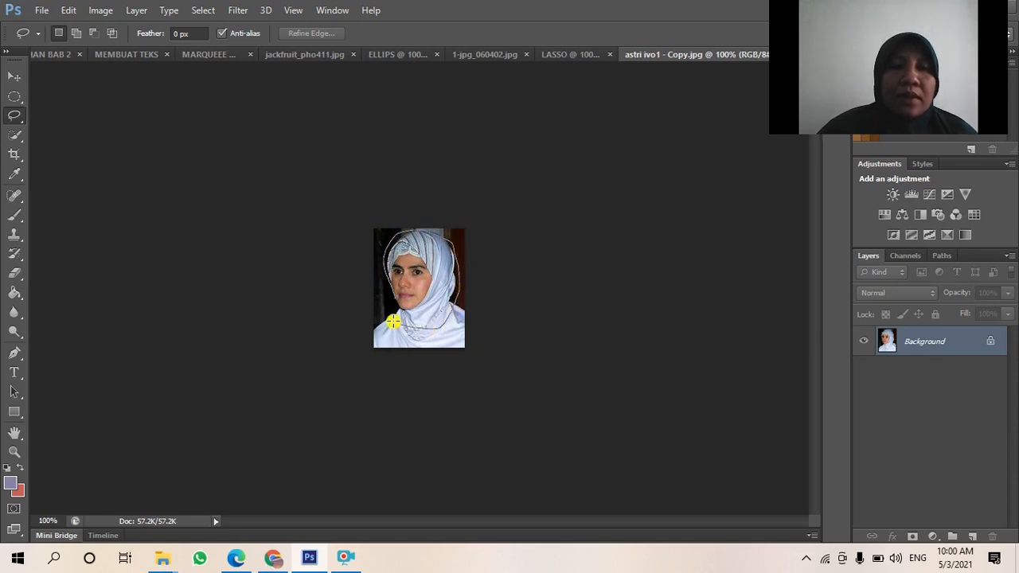
left_click_drag(394, 293, 396, 300)
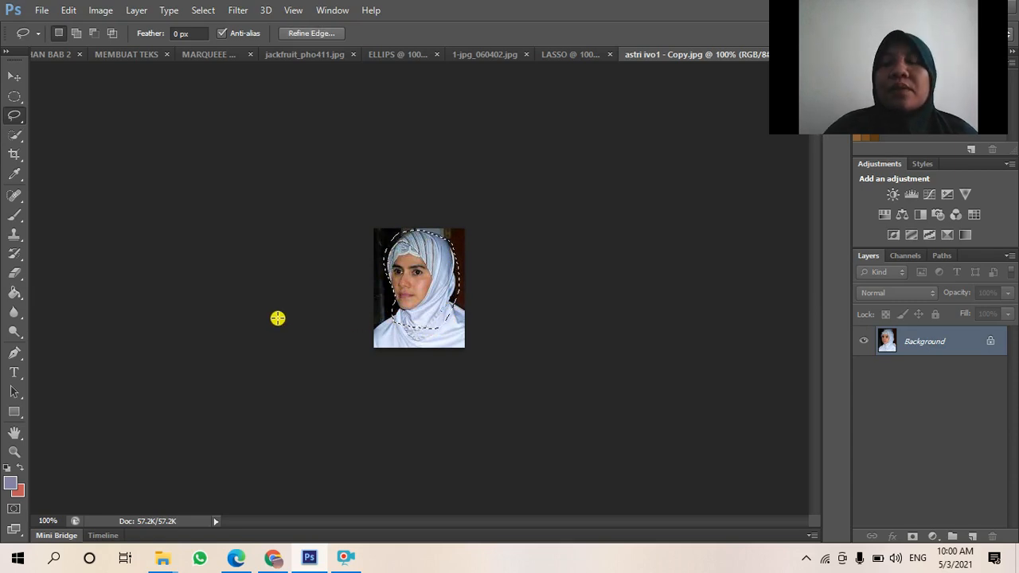
Invert the lasso selection, fill the area outside the head with 50% Gray, and deselect.
left_click(199, 18)
left_click(220, 69)
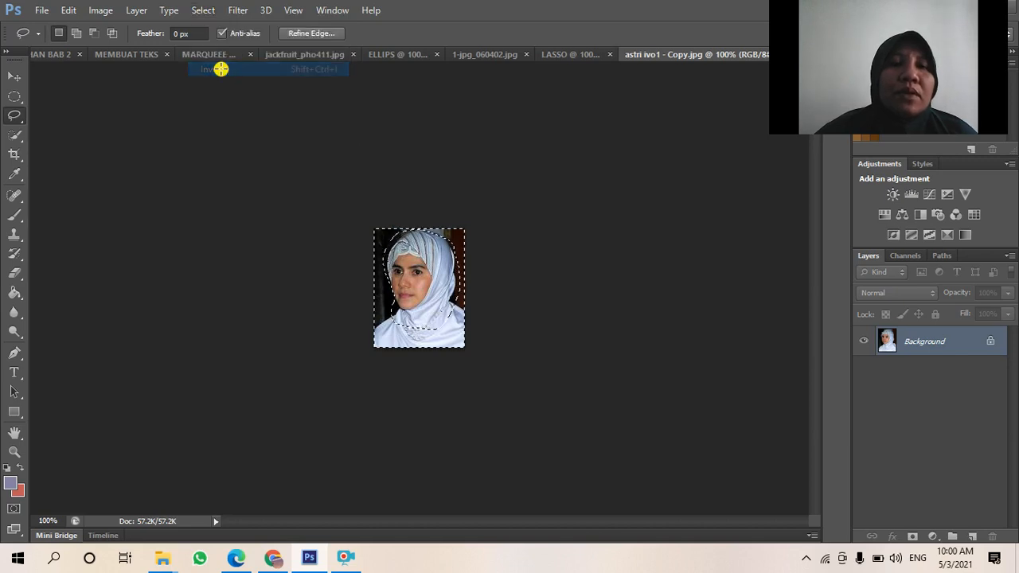
key("i")
key("Delete")
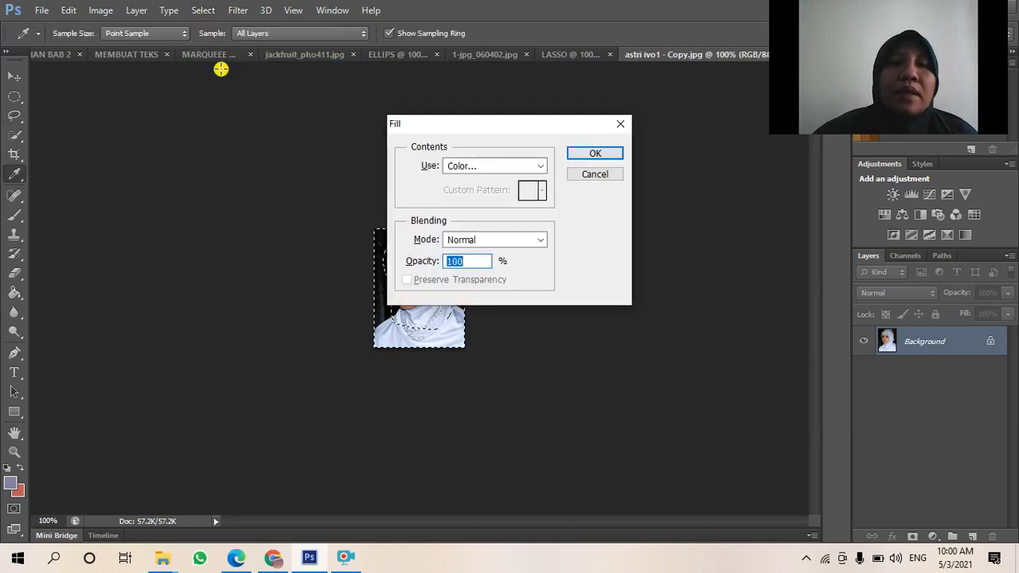
left_click(541, 167)
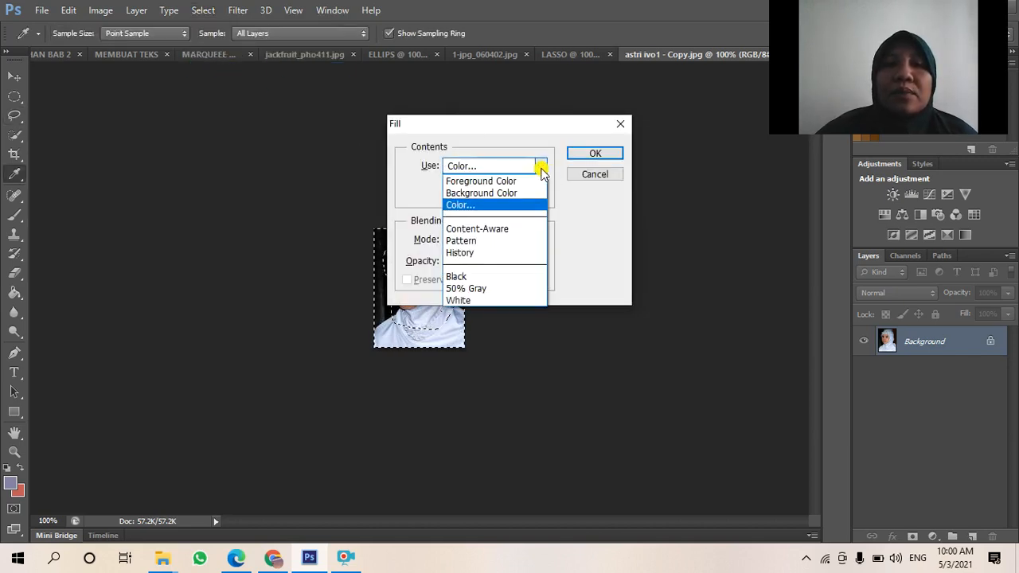
left_click(476, 253)
left_click(540, 166)
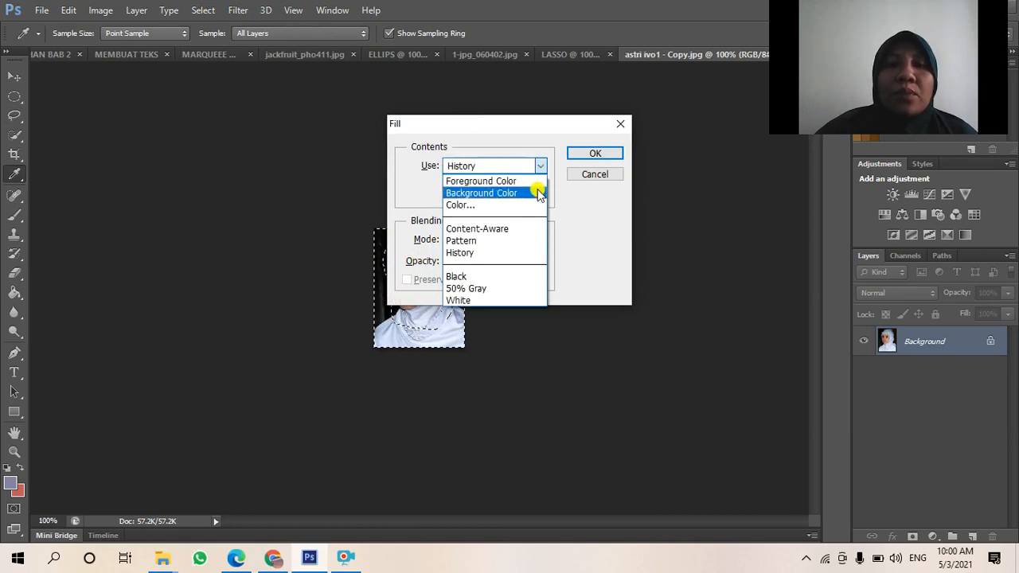
left_click(470, 288)
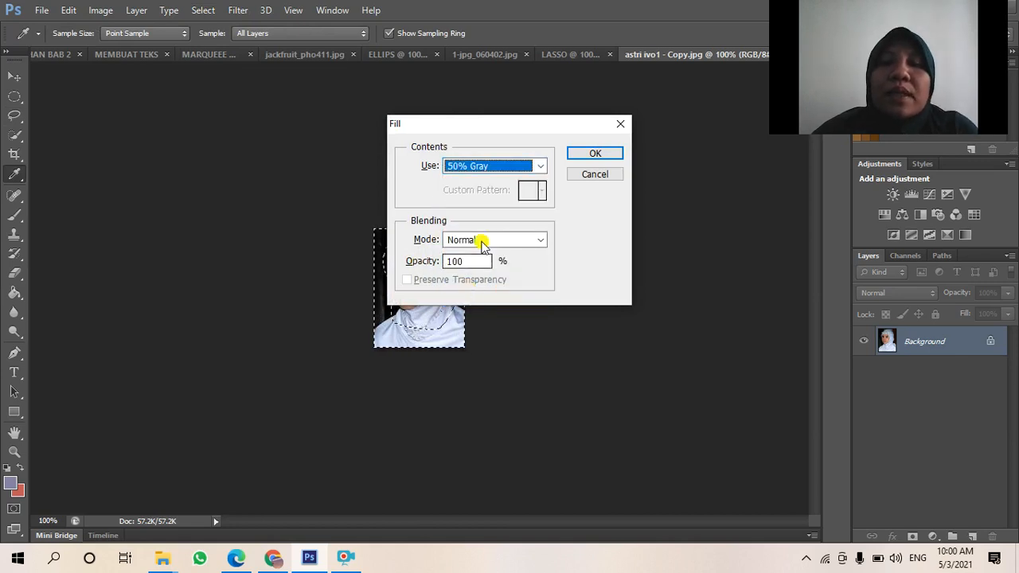
left_click(577, 152)
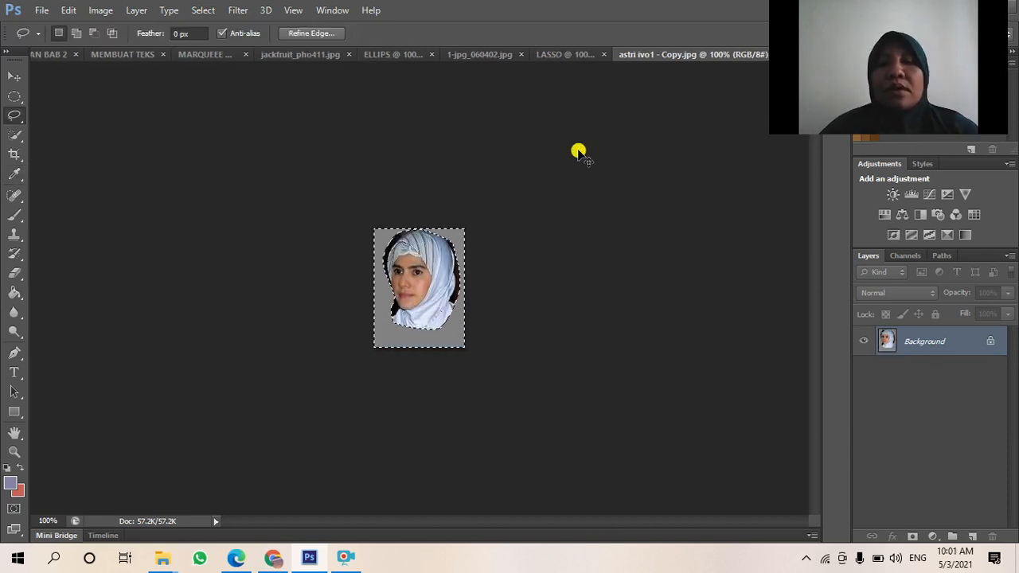
key("ctrl+d")
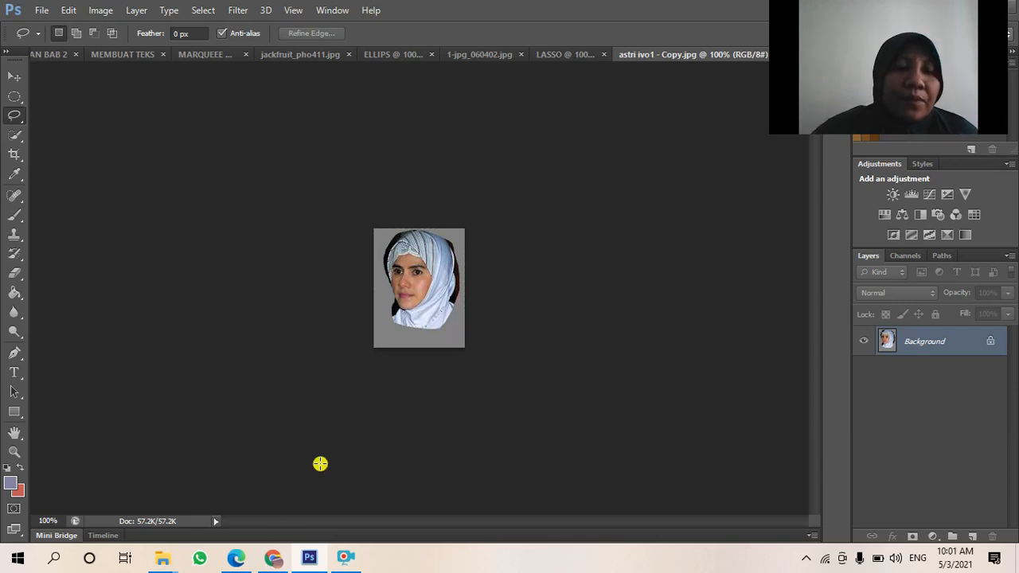
Switch to the PDF in Edge and read the Tool Magic Wand section on page 26.
left_click(237, 558)
scroll(300, 370, "down", 7)
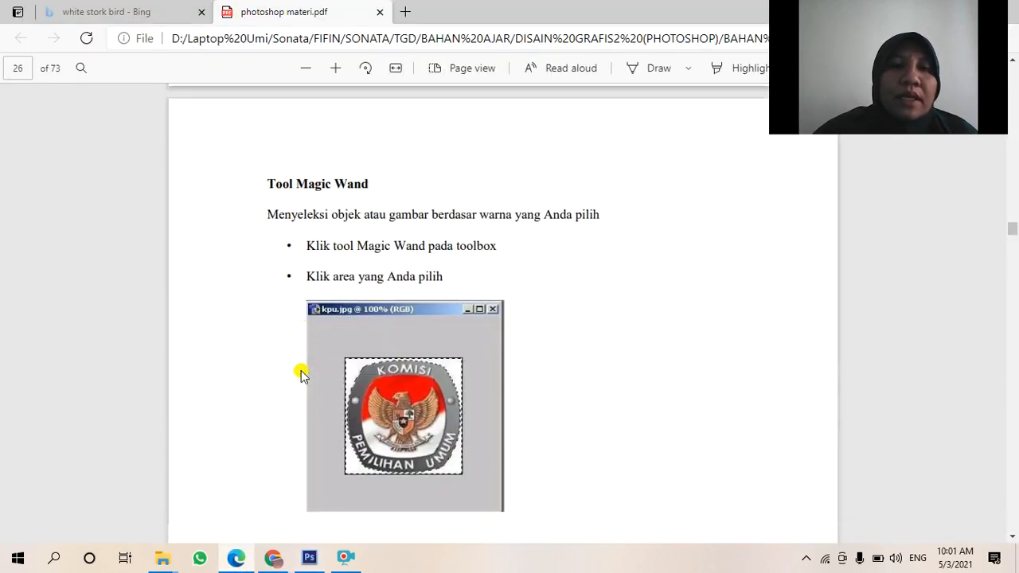
scroll(300, 374, "down", 2)
scroll(300, 374, "up", 2)
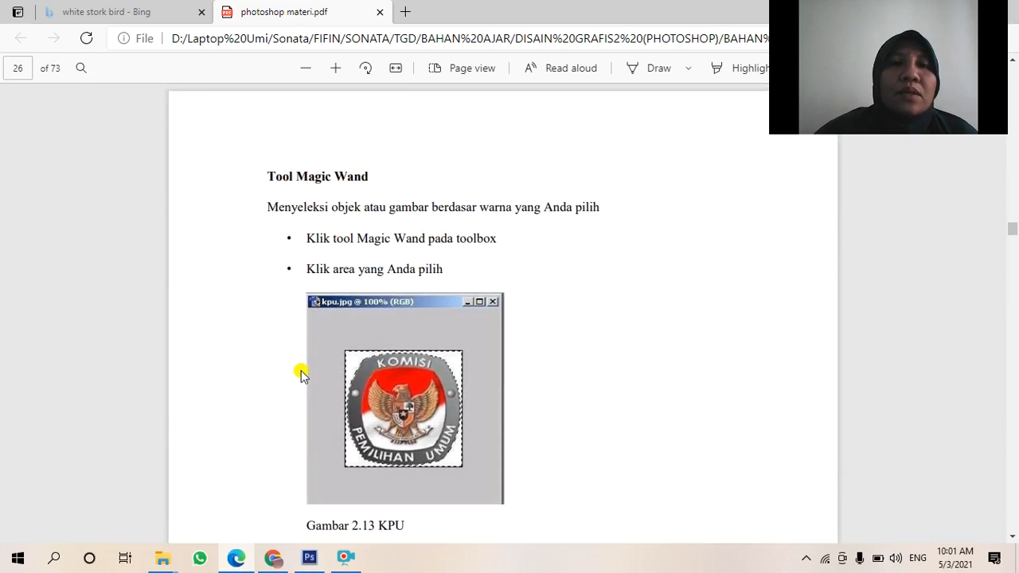
scroll(300, 374, "down", 2)
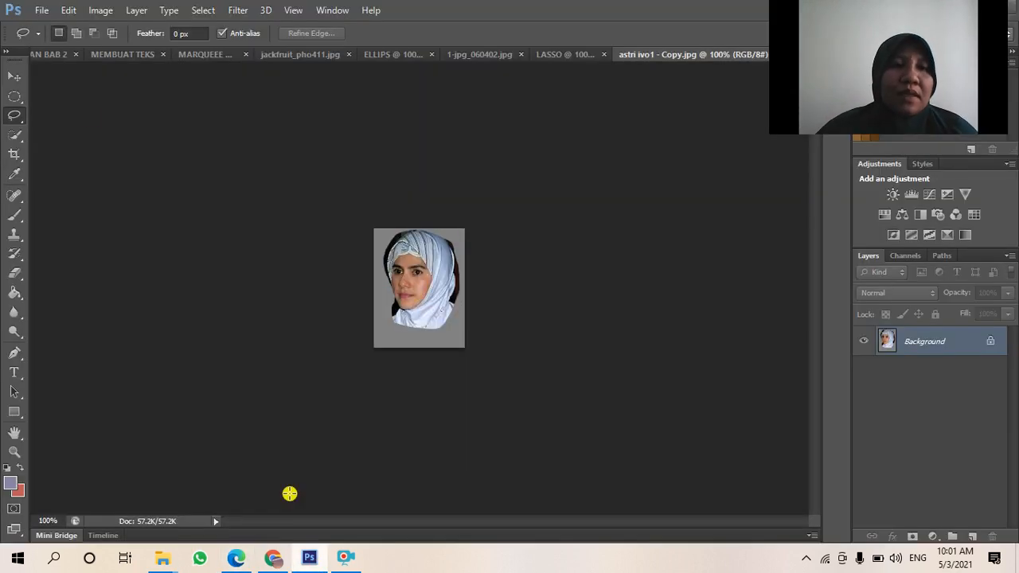
Switch to Photoshop, activate the Quick Selection Tool, and create a new document named MAGIC with the proposed settings.
left_click(309, 558)
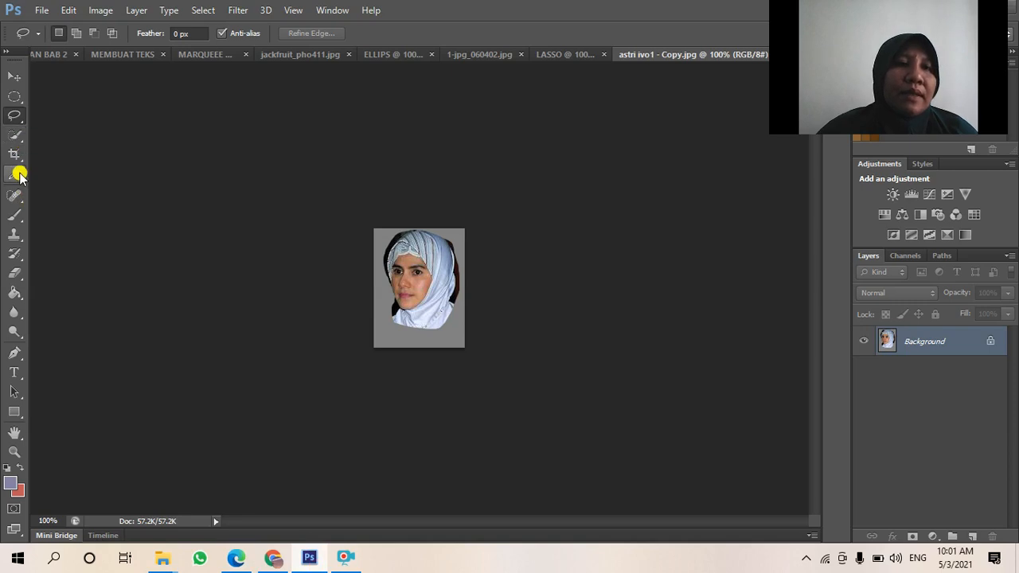
left_click(21, 141)
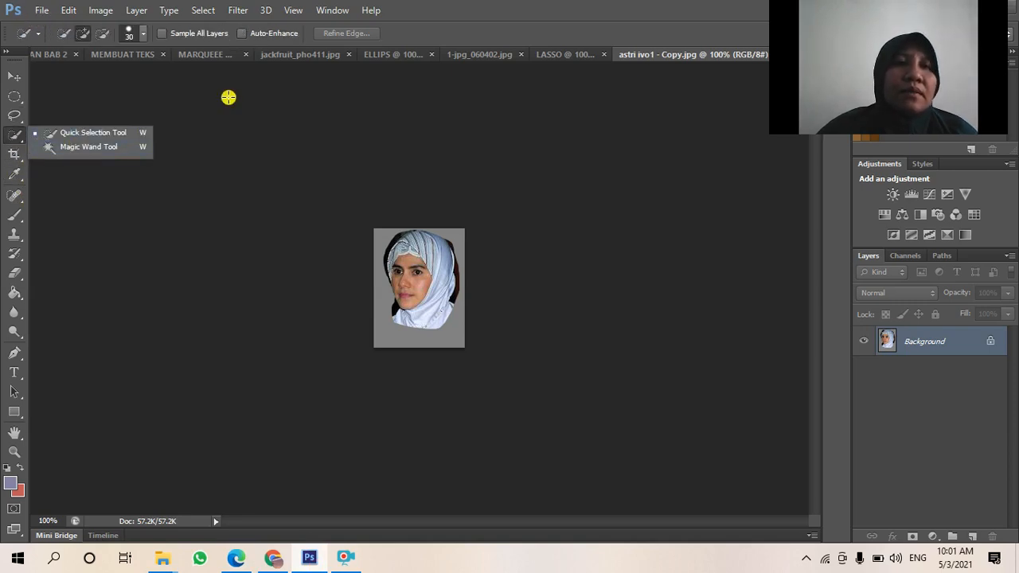
left_click(203, 57)
right_click(203, 58)
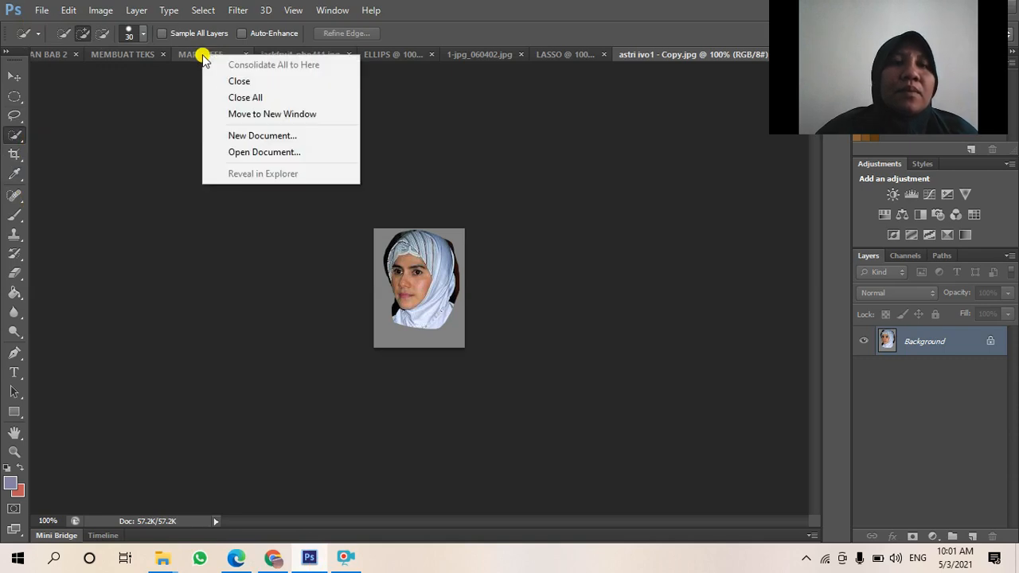
left_click(264, 136)
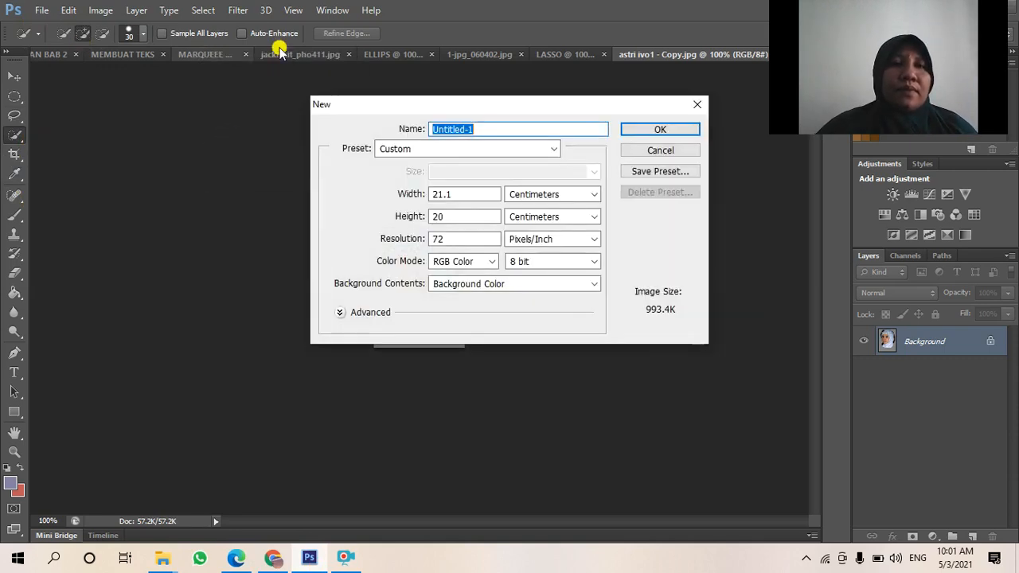
type("MAGIC")
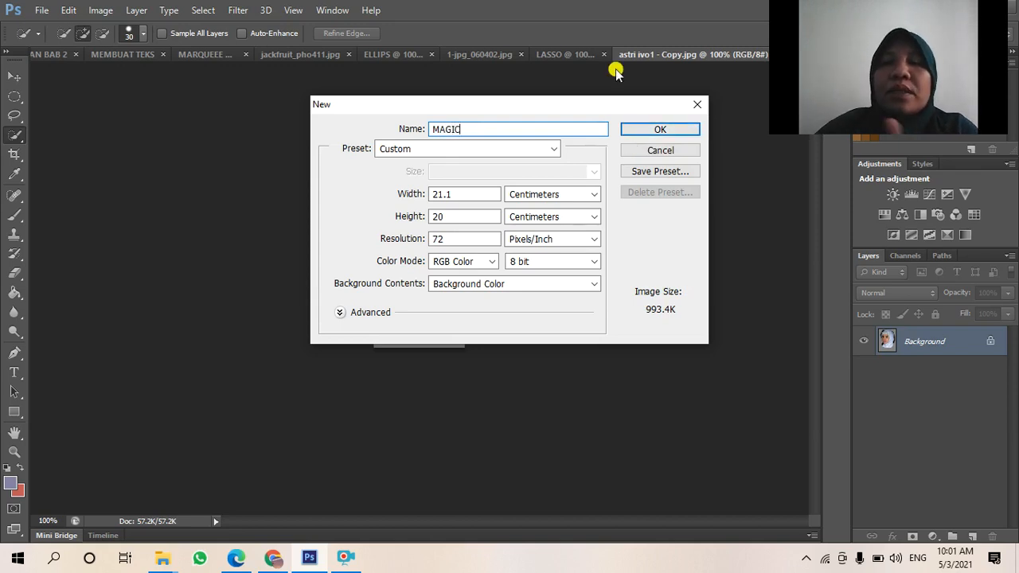
left_click(646, 133)
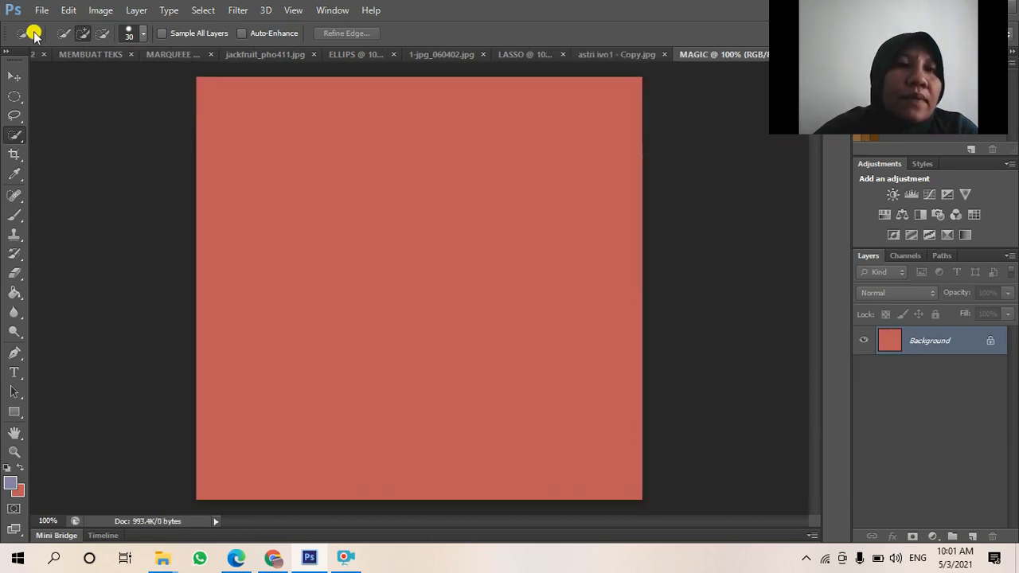
Open the food photo 2-jpg_060402 from the PRODUK&IKLAN folder.
left_click(38, 9)
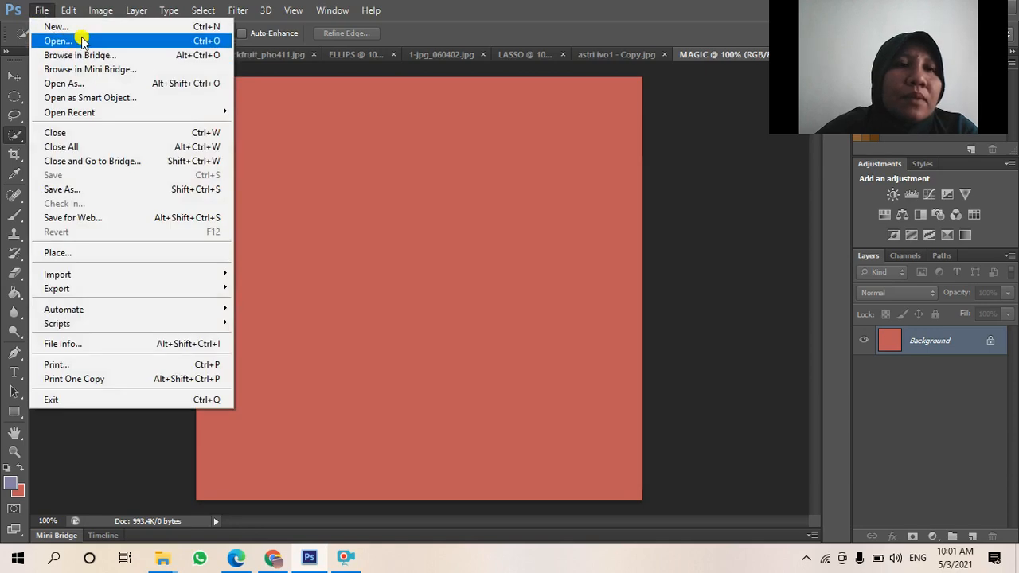
left_click(82, 37)
left_click(636, 176)
left_click(679, 341)
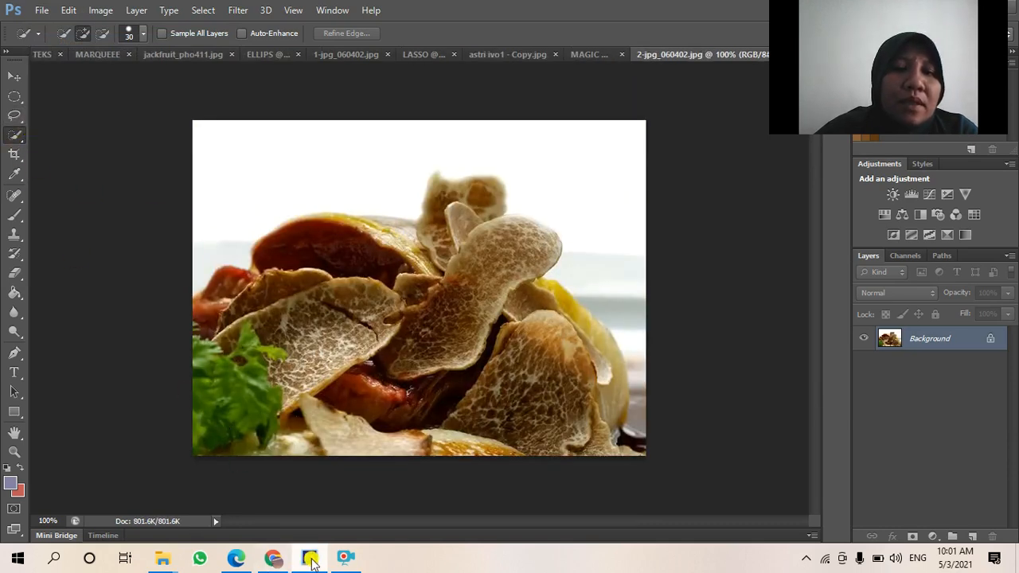
Switch to the PDF in Edge and look up the Magic Wand instruction on deleting the selected area on page 26.
left_click(237, 559)
scroll(348, 279, "down", 4)
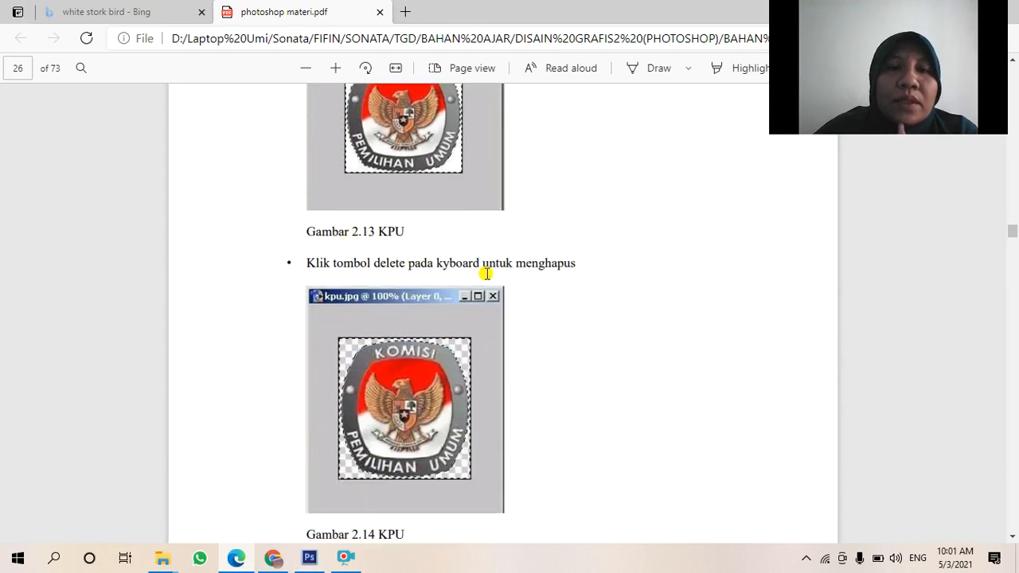
Read the Select section on page 27 of the PDF, covering Select All, Reselect, Inverse and Color Range.
scroll(488, 273, "down", 8)
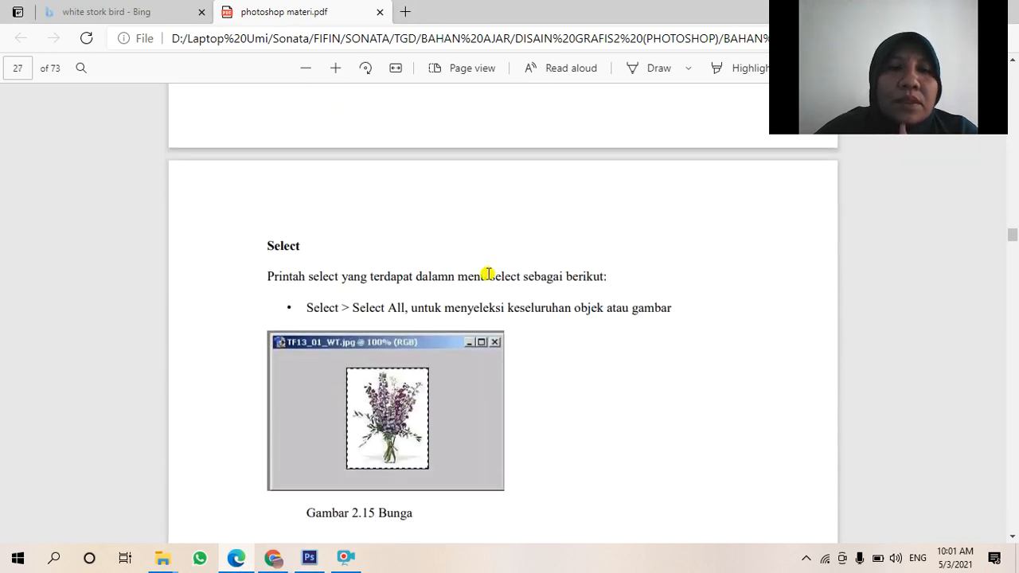
scroll(488, 273, "down", 3)
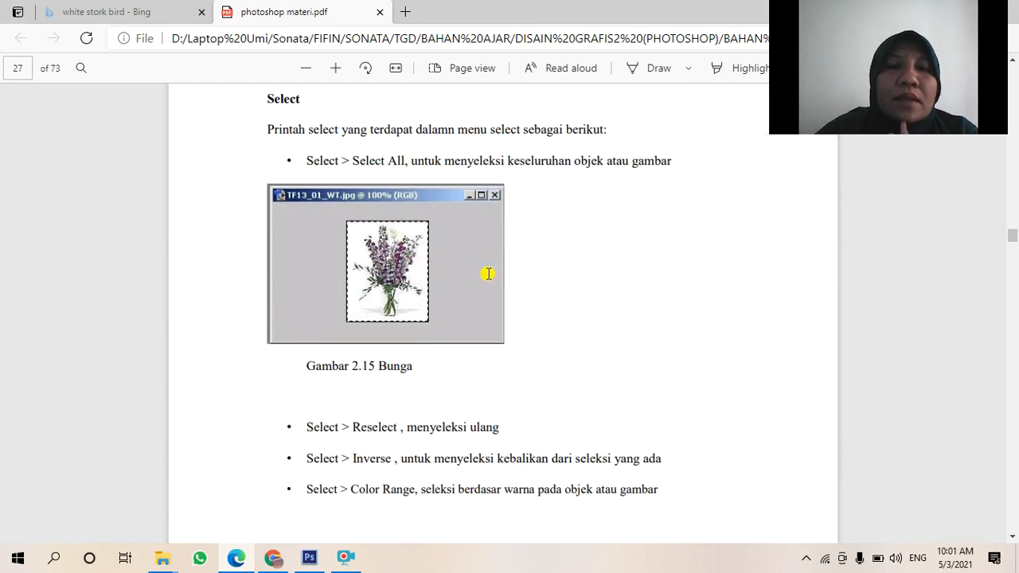
scroll(488, 273, "down", 4)
scroll(484, 273, "up", 7)
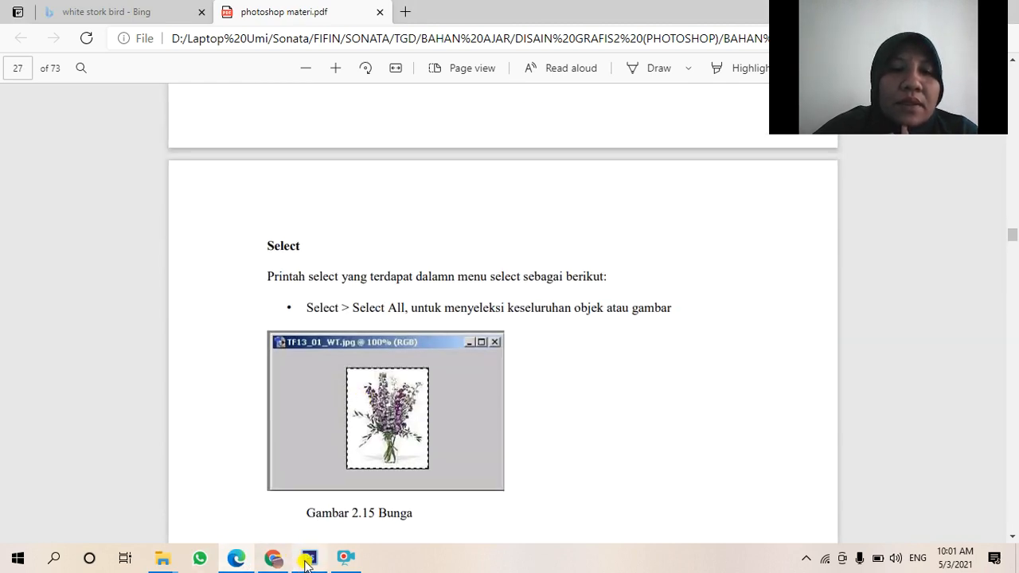
Switch to Photoshop and activate the Magic Wand Tool for the food photo 2-jpg_060402.
left_click(308, 558)
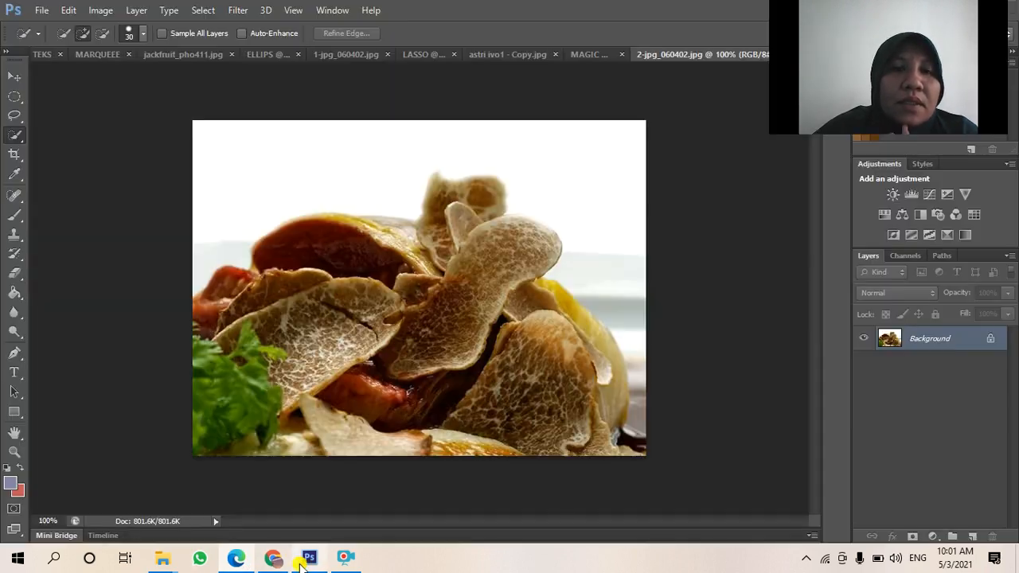
right_click(23, 142)
left_click(73, 146)
Try selecting the white background above the food with the Magic Wand Tool twice, undoing the selection each time.
left_click(249, 199)
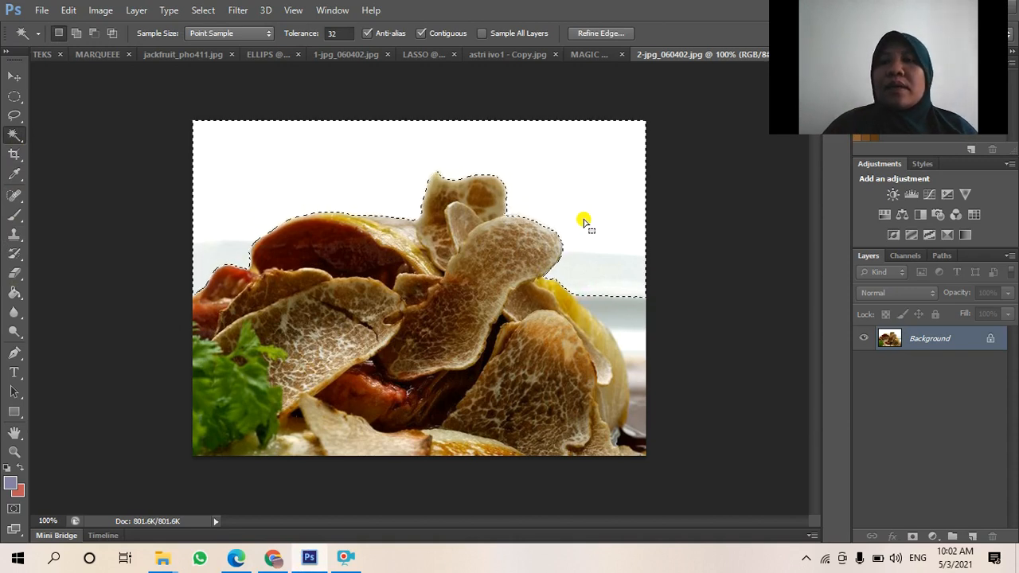
left_click(68, 9)
left_click(104, 17)
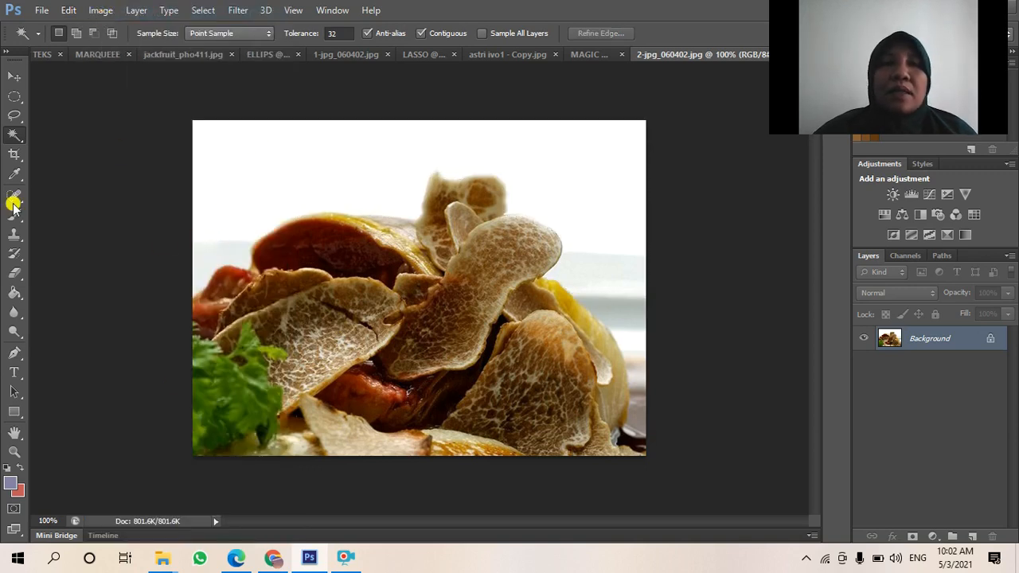
right_click(18, 137)
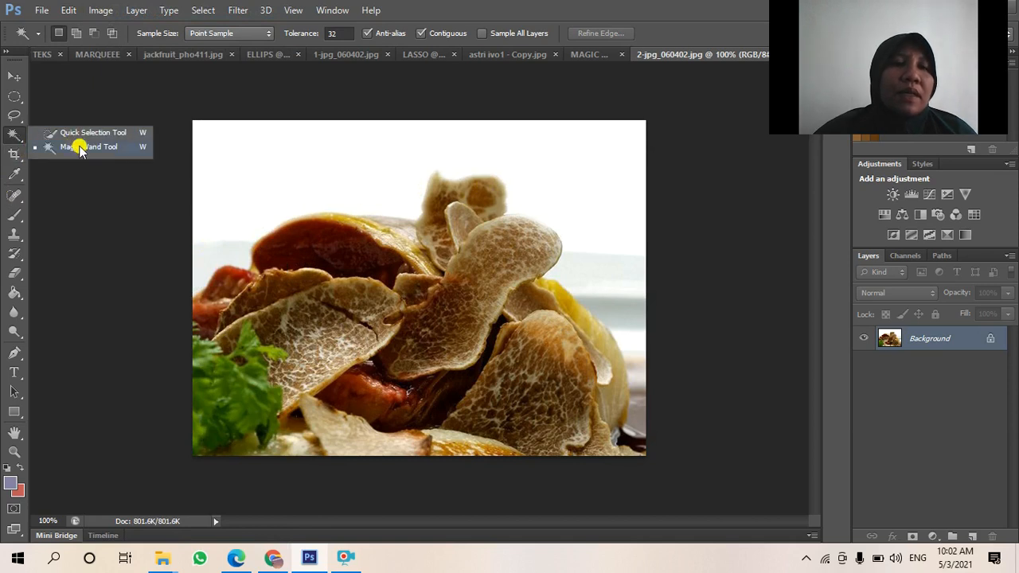
left_click(80, 148)
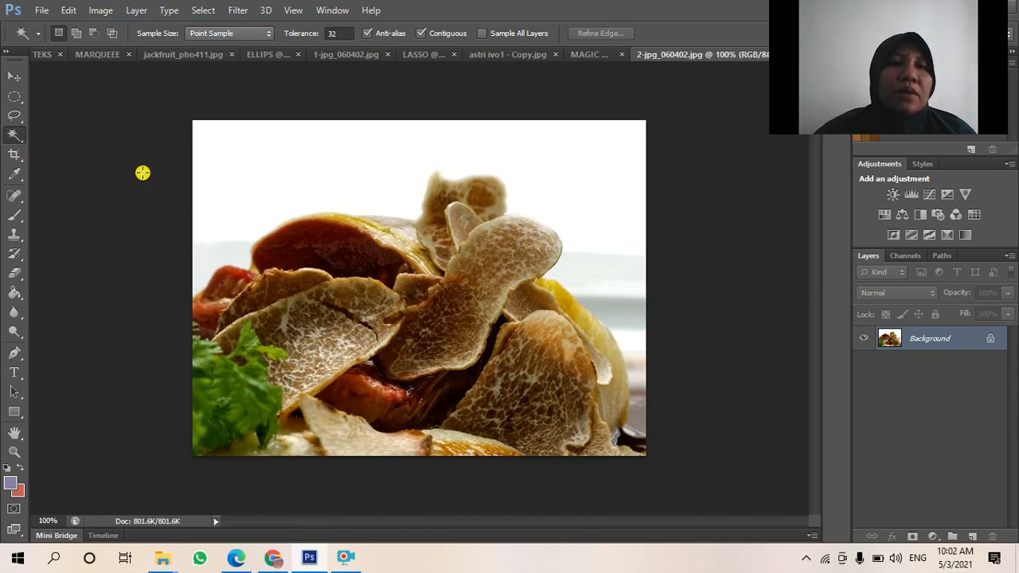
left_click(306, 159)
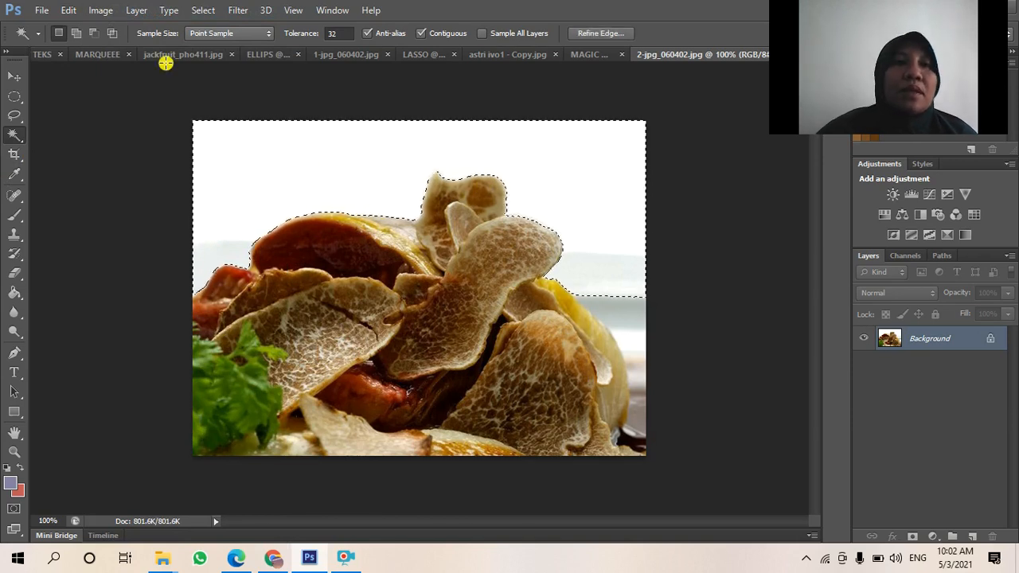
left_click(69, 10)
left_click(89, 13)
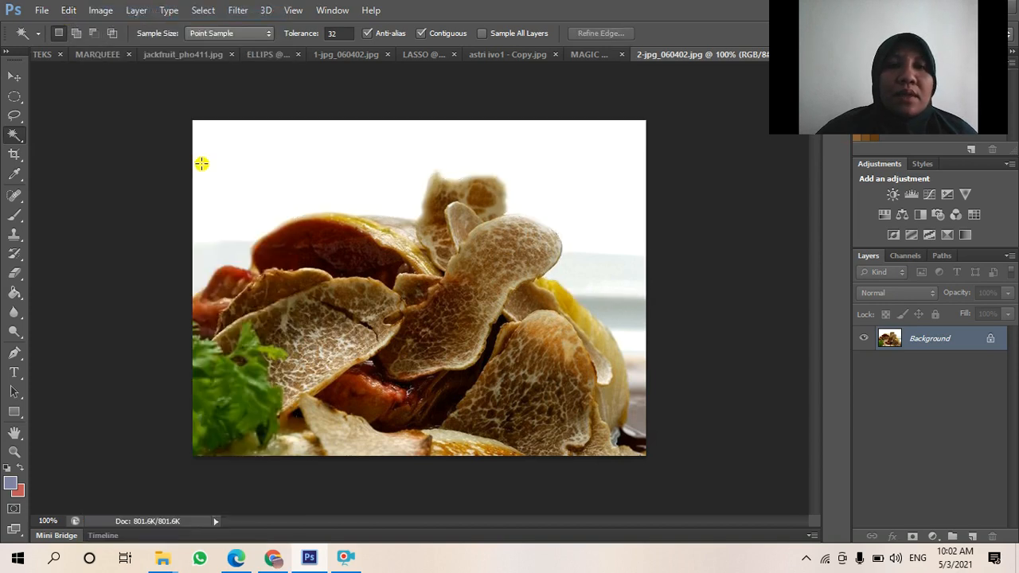
Select the dark red meat area with the Magic Wand Tool and invert the selection.
left_click(288, 244)
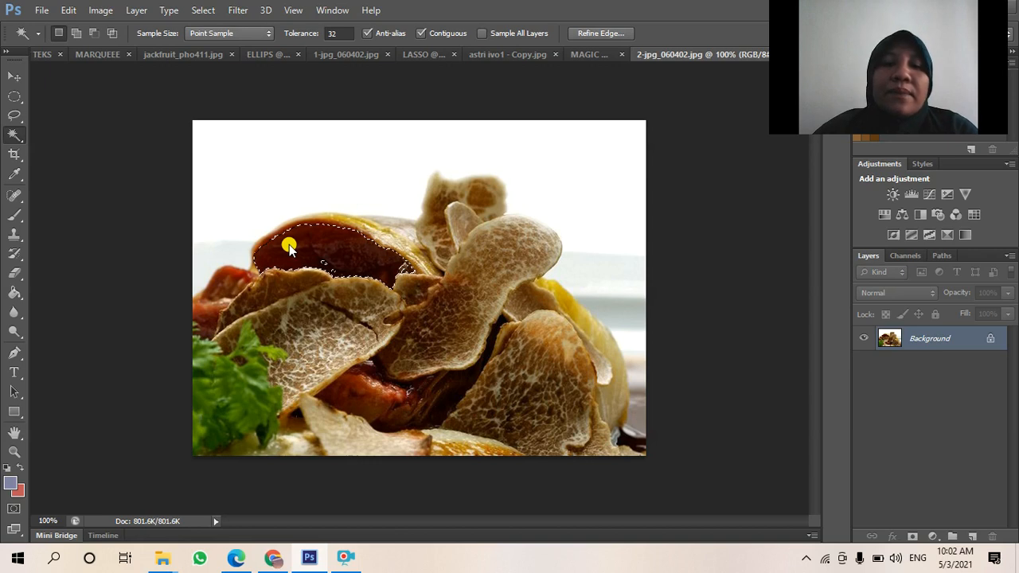
left_click(203, 10)
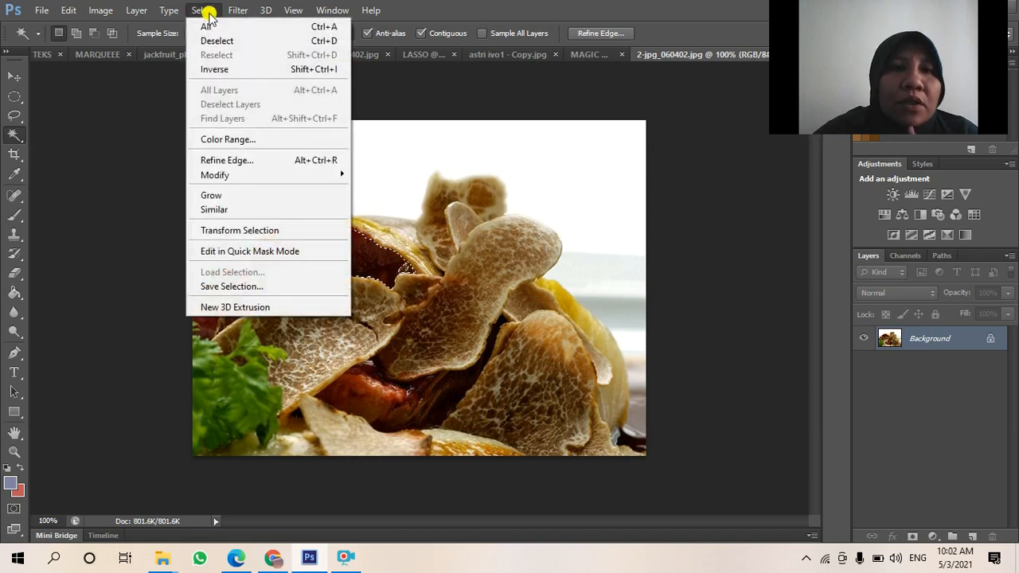
left_click(242, 70)
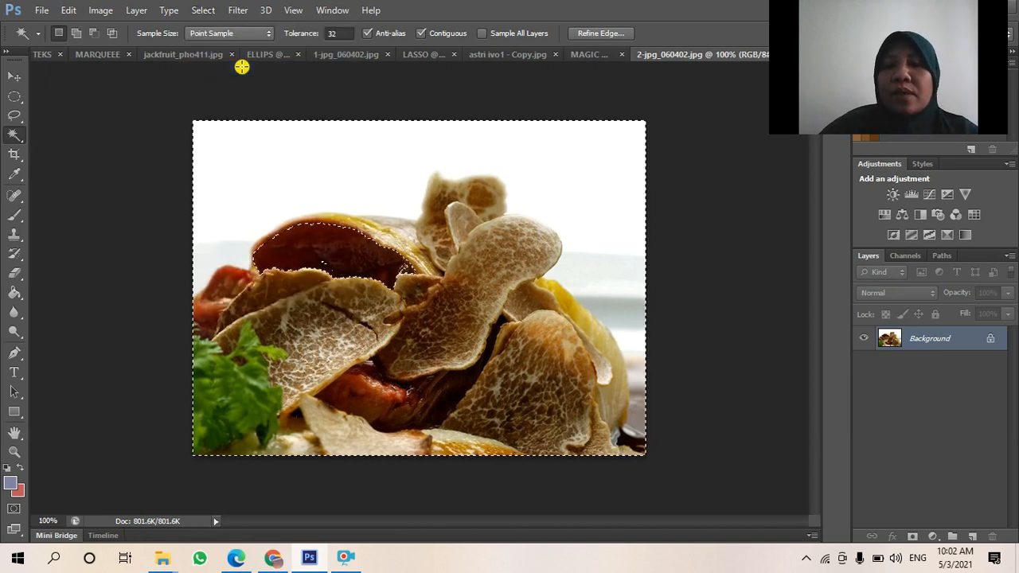
Fill the inverted selection with White in Normal mode at 100% opacity, and return to the Magic Wand Tool.
key("shift+F5")
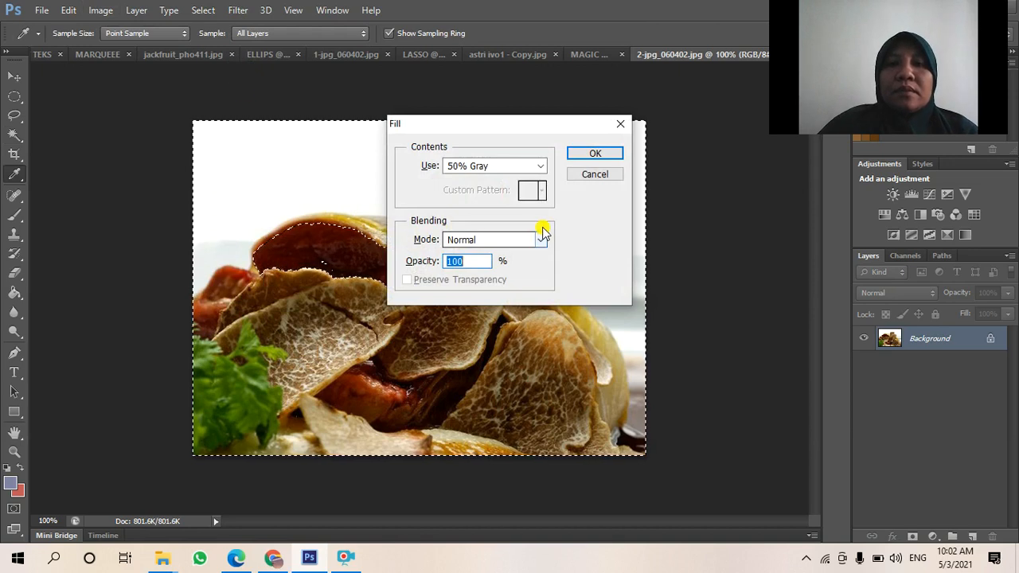
left_click(539, 166)
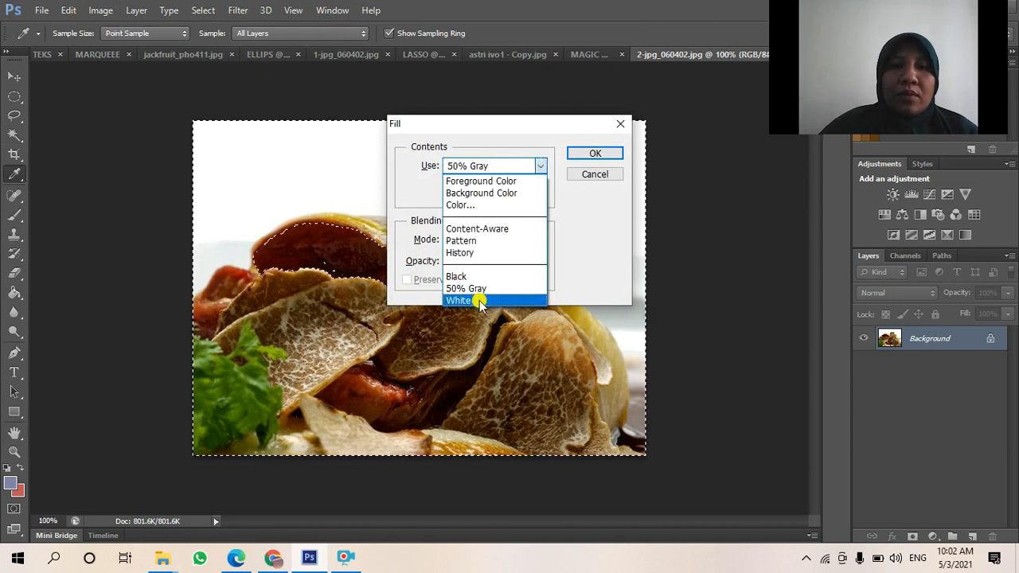
left_click(478, 299)
left_click(585, 153)
key("w")
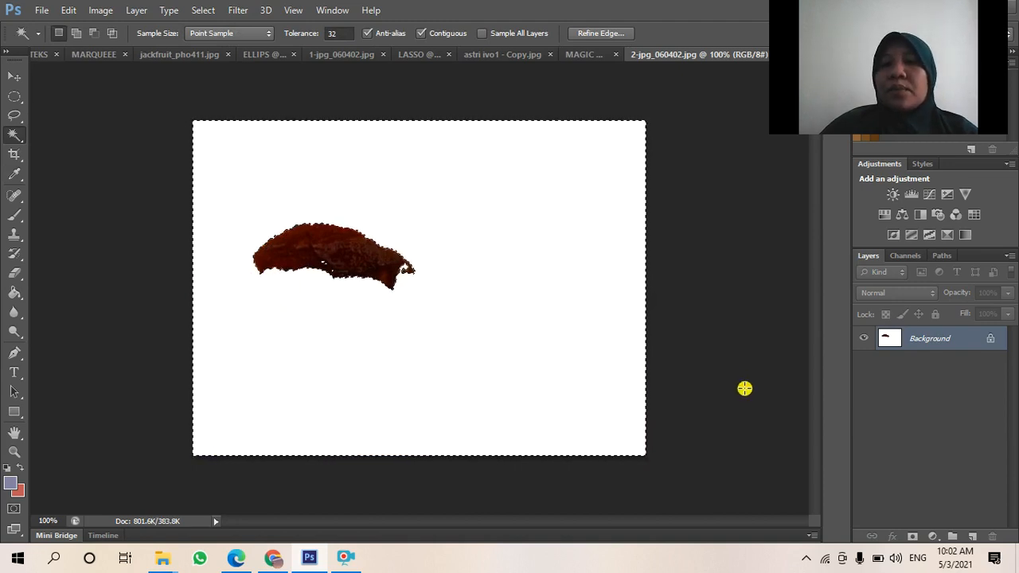
Convert the locked Background into a regular layer named Layer 0 with the proposed settings, and deselect everything.
double_click(915, 338)
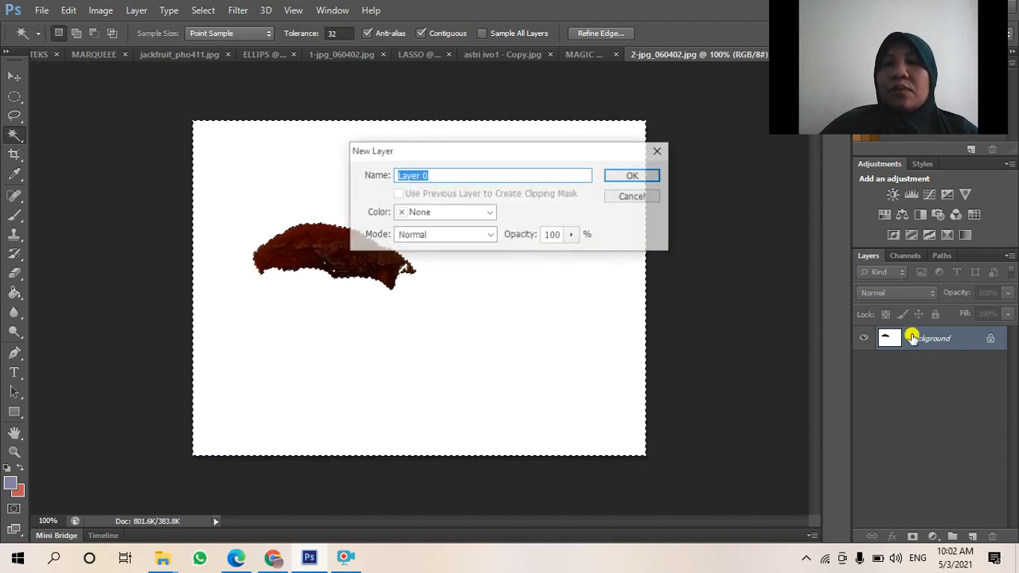
left_click(629, 178)
key("ctrl+d")
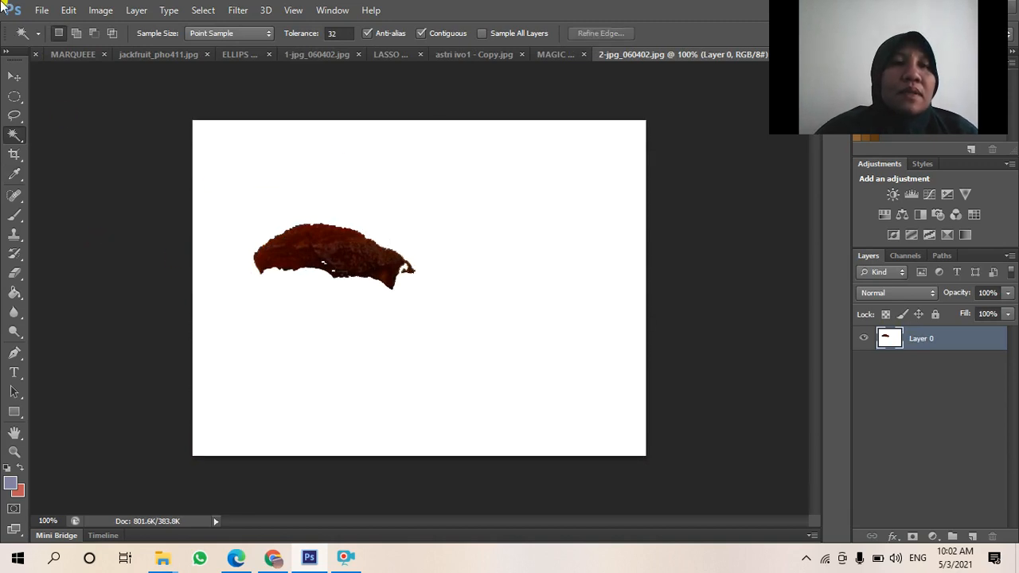
Start opening another file and browse from the PRODUK&IKLAN folder to the Sonata folder inside Laptop Umi.
left_click(41, 9)
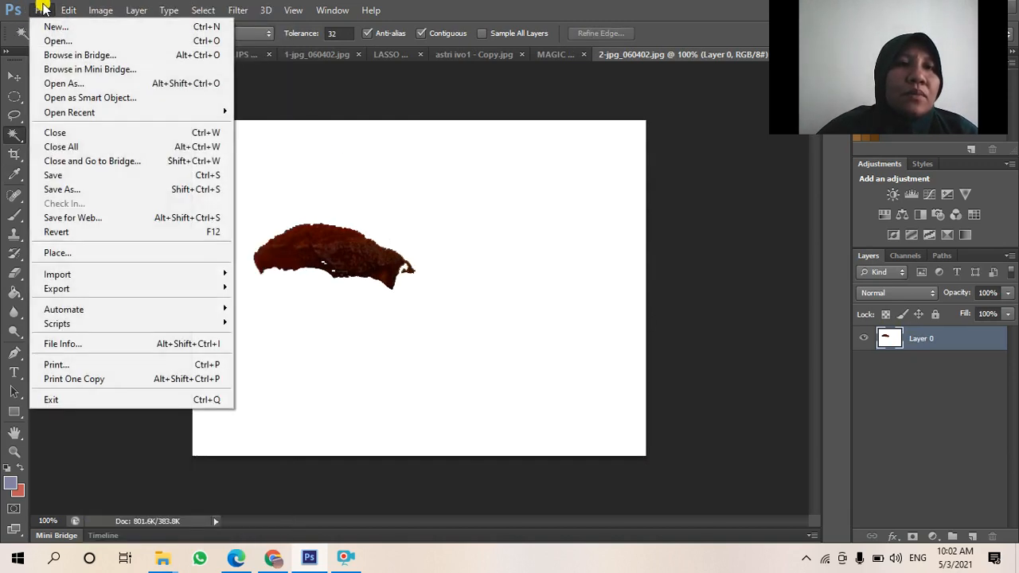
left_click(48, 41)
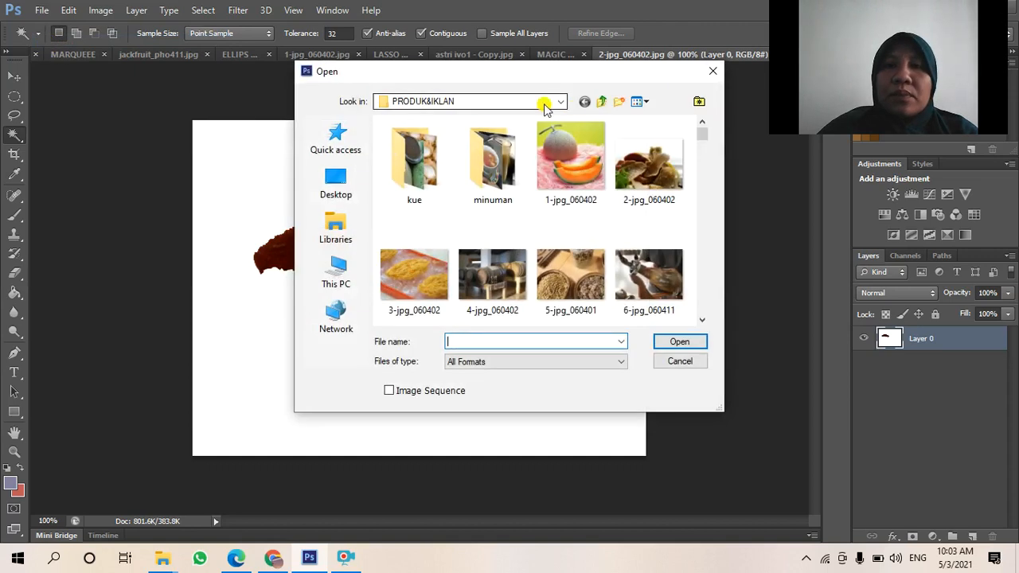
left_click(603, 103)
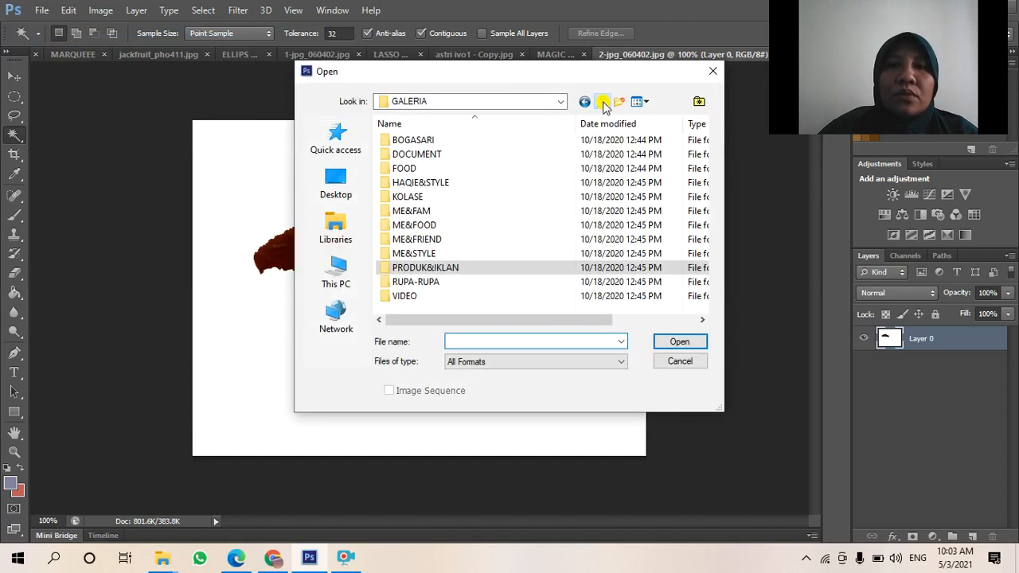
left_click(603, 102)
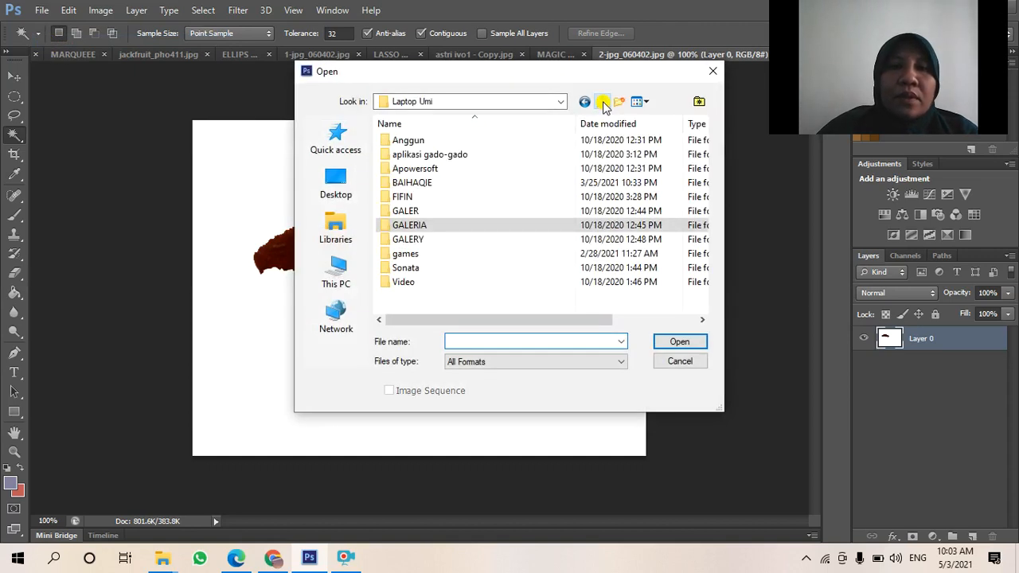
left_click(602, 103)
left_click(440, 141)
double_click(448, 141)
double_click(429, 267)
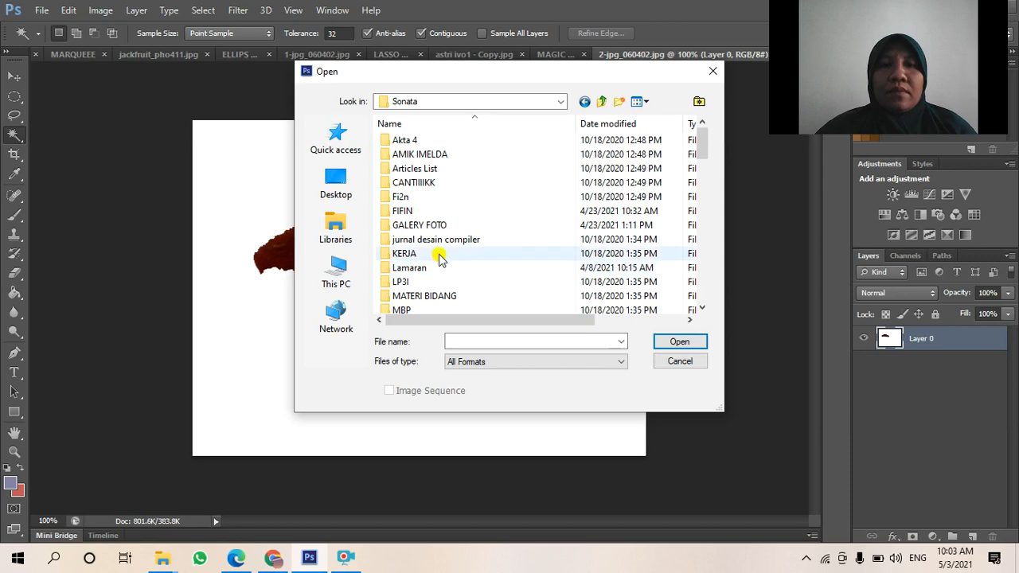
scroll(438, 228, "down", 9)
scroll(462, 231, "up", 4)
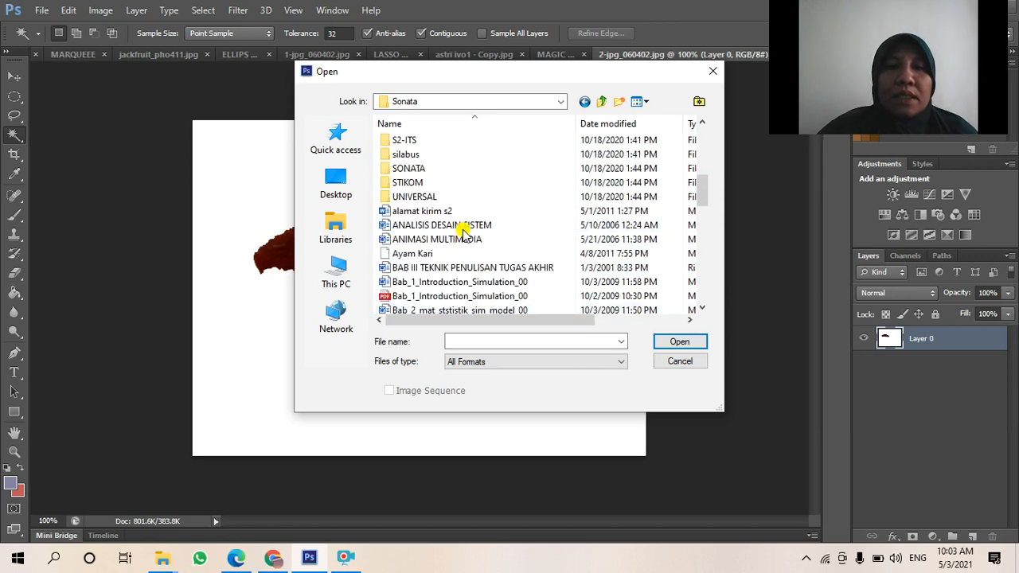
scroll(462, 229, "up", 2)
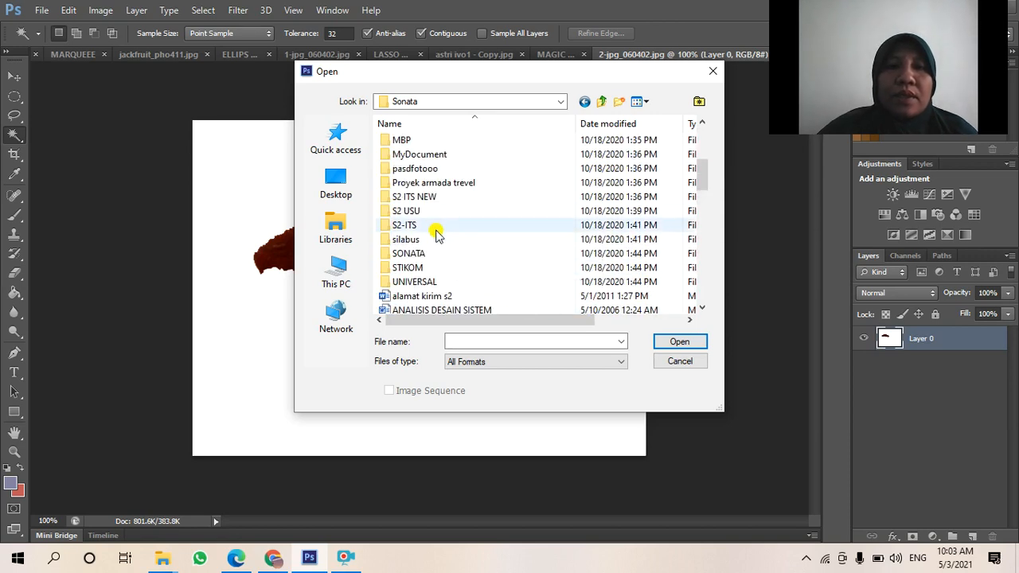
double_click(439, 253)
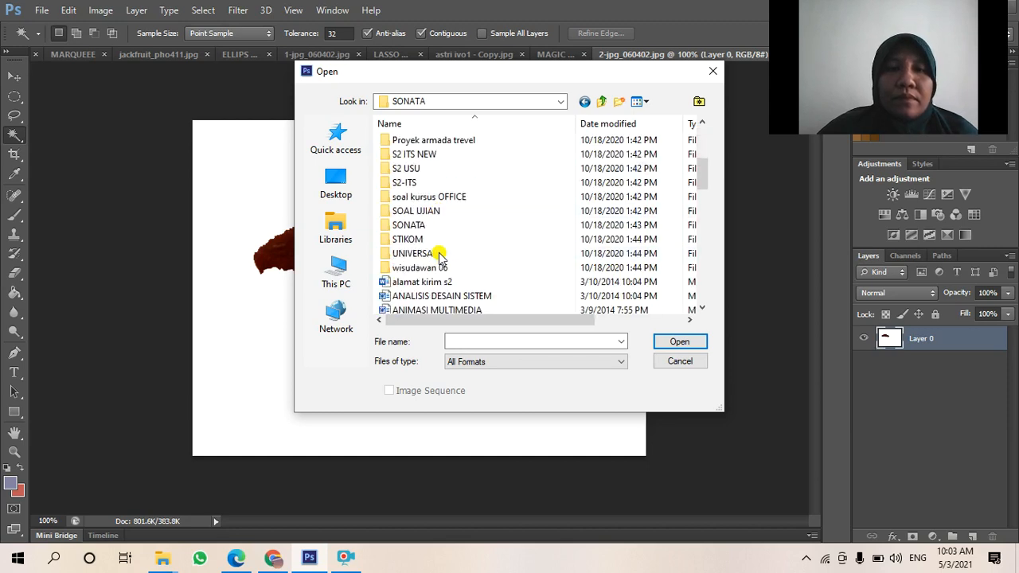
scroll(443, 234, "up", 4)
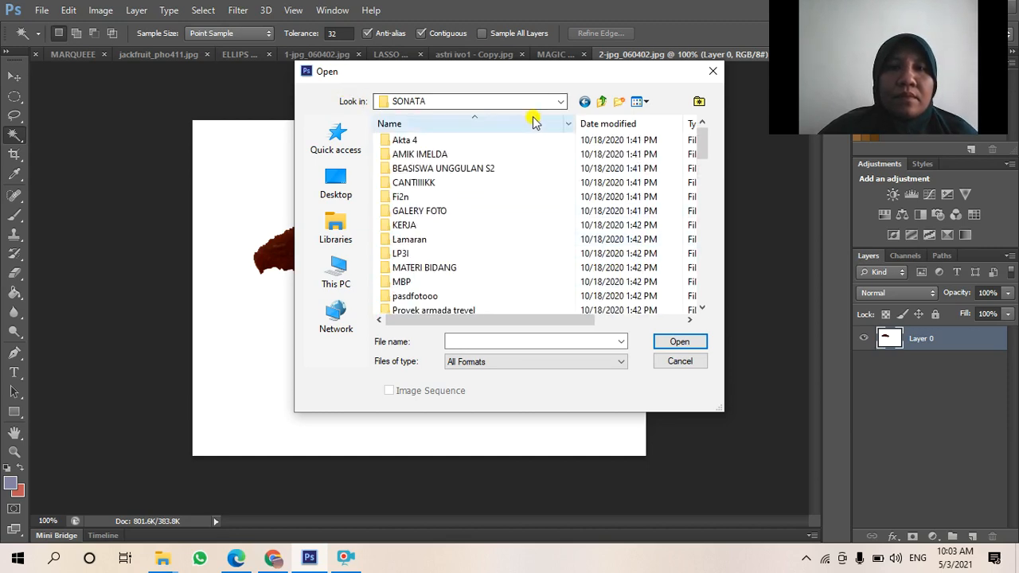
left_click(602, 101)
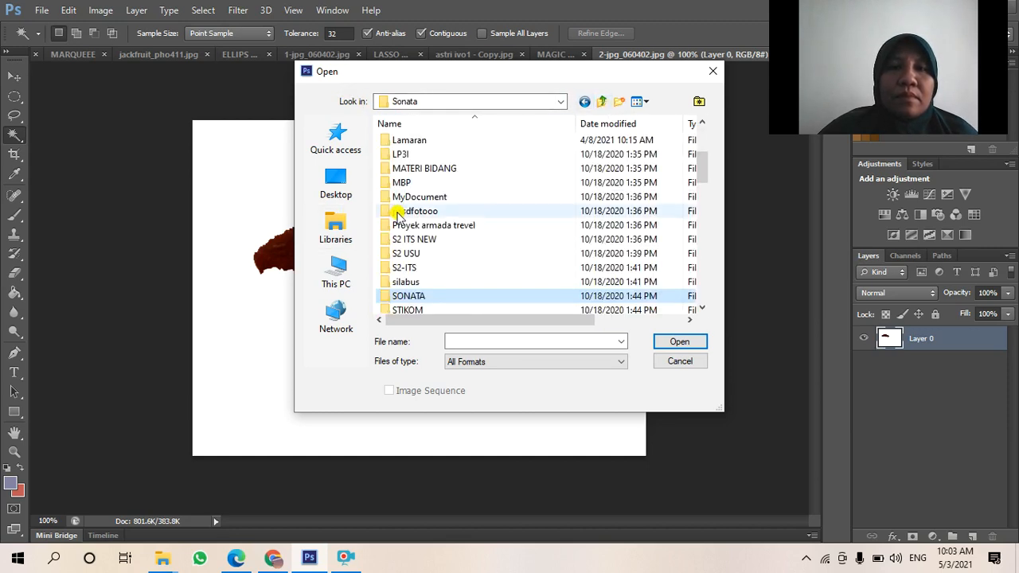
Browse from the Sonata folder through the lecturer's personal folder and its SONATA subfolder into the TGD folder.
scroll(398, 219, "down", 1)
scroll(420, 215, "up", 5)
scroll(421, 214, "down", 15)
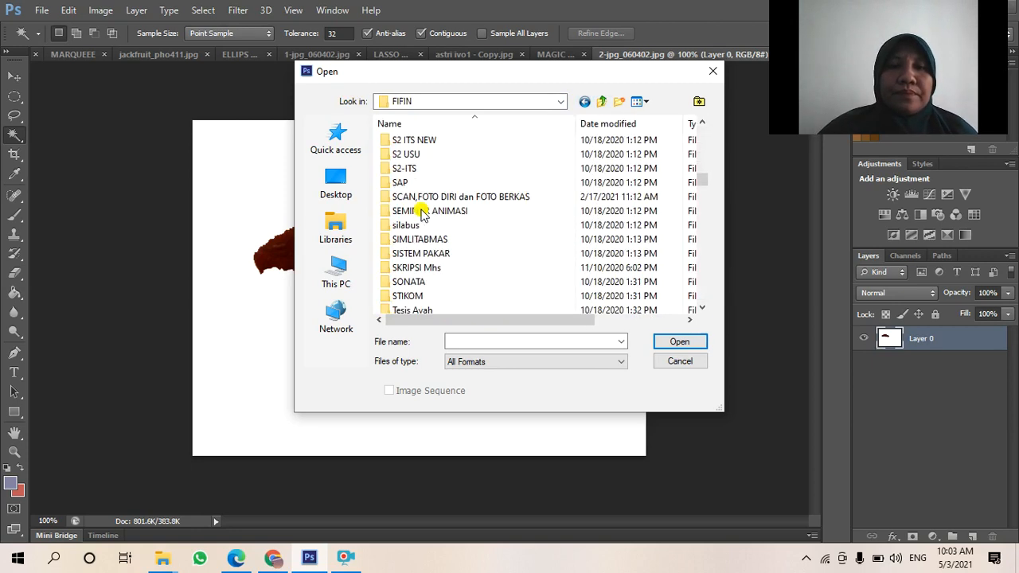
scroll(422, 214, "down", 1)
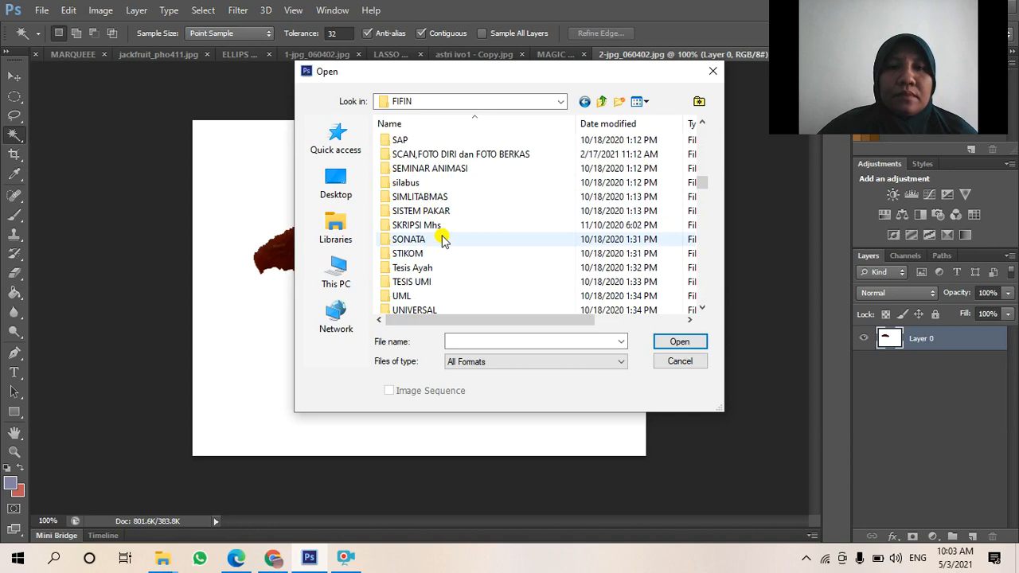
double_click(443, 241)
scroll(432, 269, "down", 4)
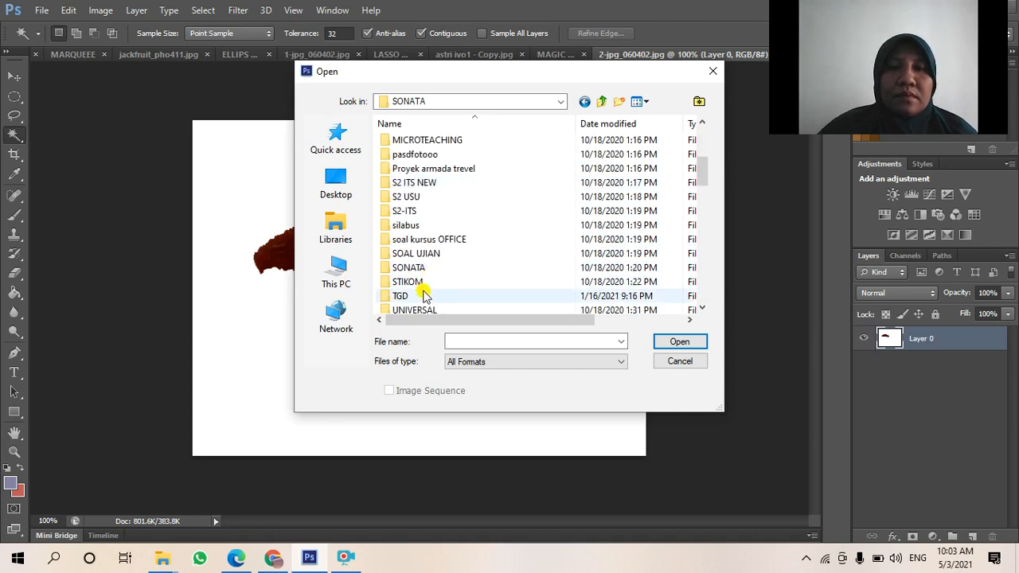
double_click(425, 296)
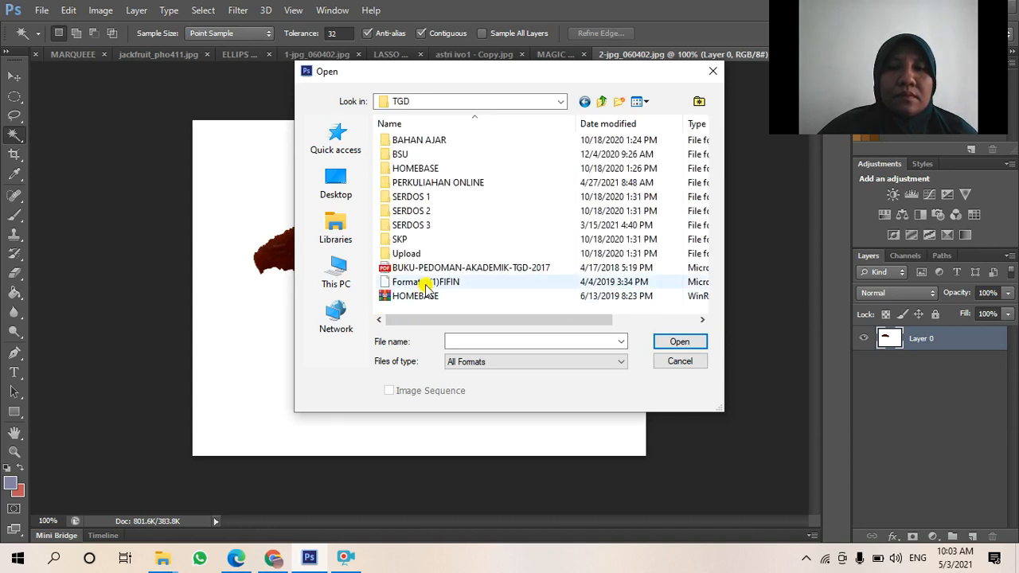
Browse from the TGD folder through BAHAN AJAR and DISAIN GRAFIS2 (PHOTOSHOP) into the LATIHAN MODUL folder.
double_click(453, 141)
double_click(457, 183)
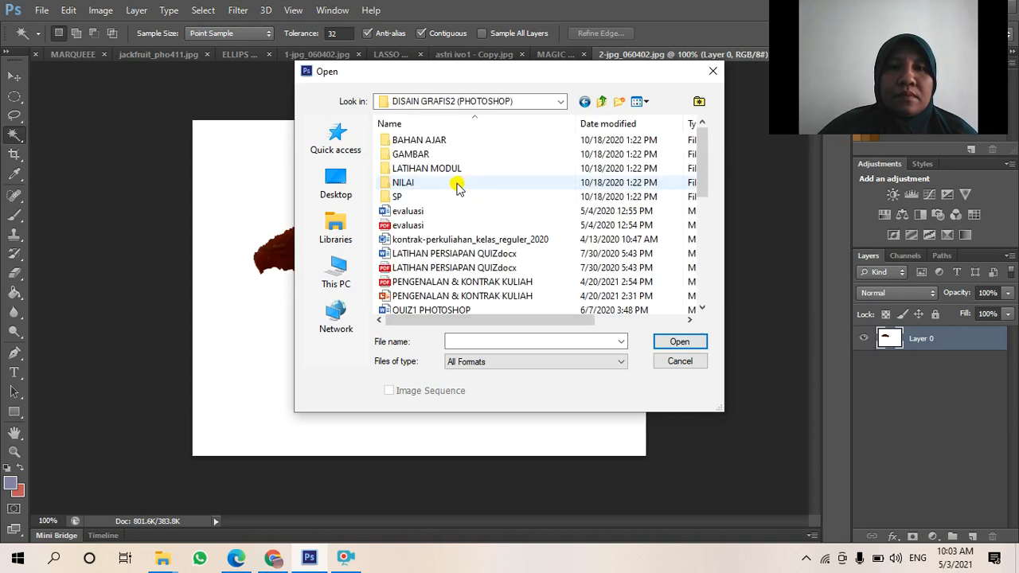
double_click(434, 170)
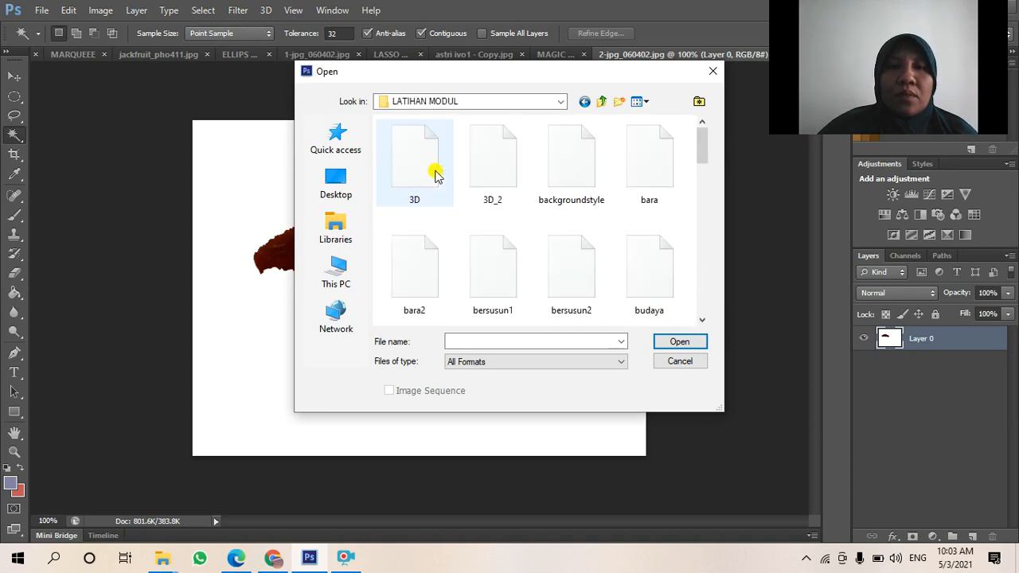
Look through the Photoshop files in the LATIHAN MODUL folder for a finished practice example.
scroll(551, 227, "down", 1)
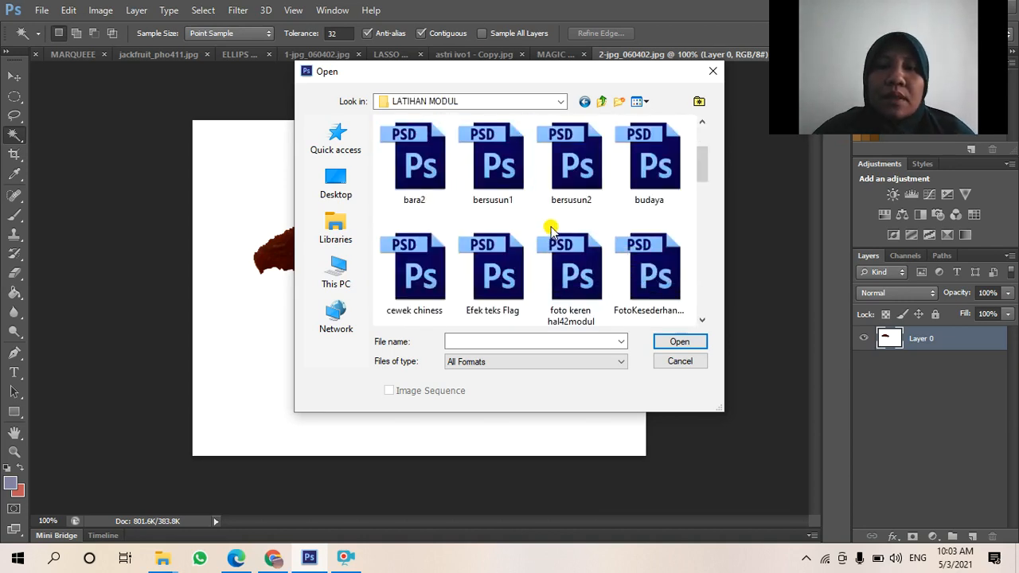
scroll(551, 227, "down", 1)
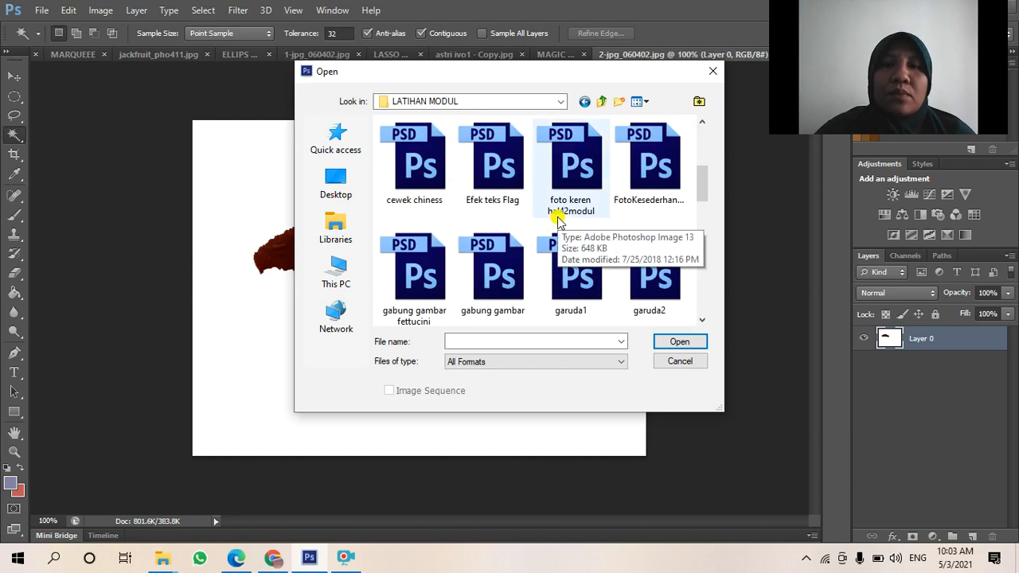
scroll(557, 221, "down", 1)
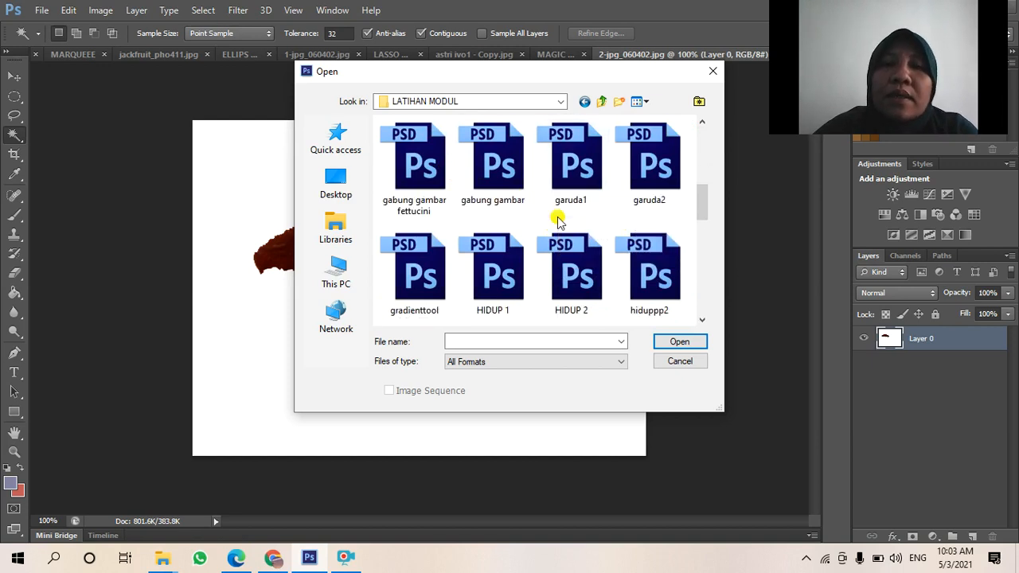
scroll(557, 222, "down", 1)
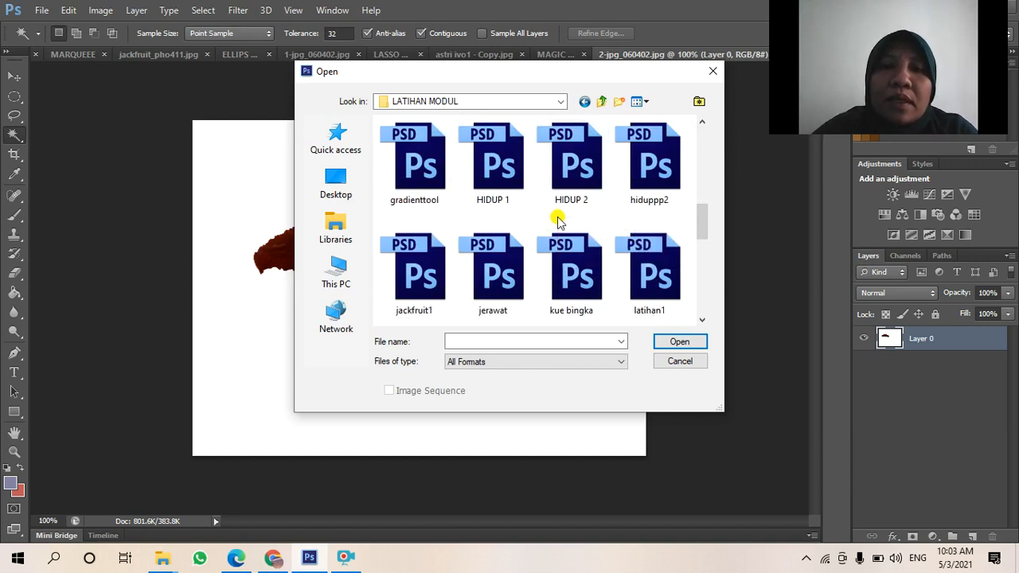
scroll(557, 222, "down", 1)
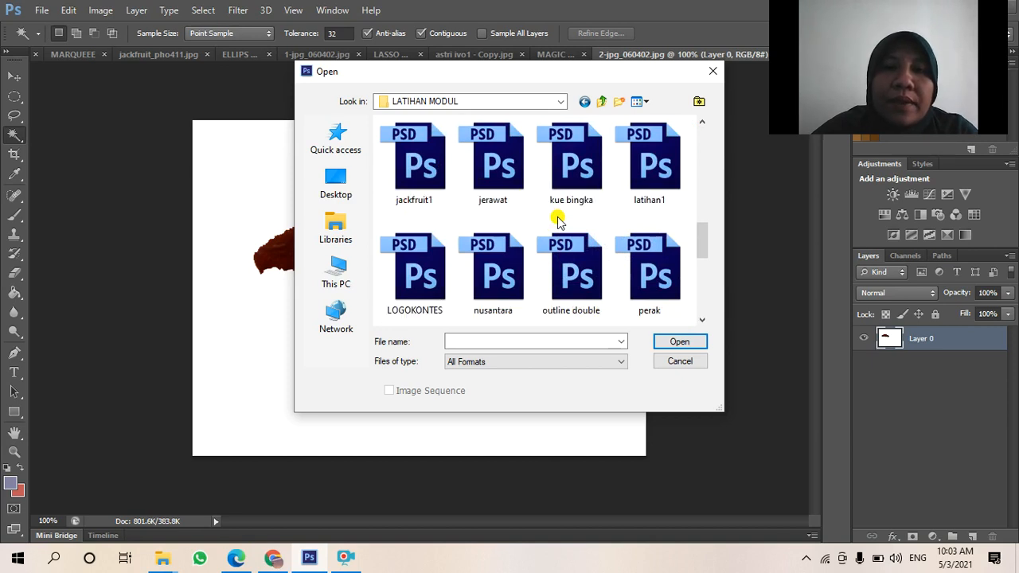
scroll(423, 168, "up", 5)
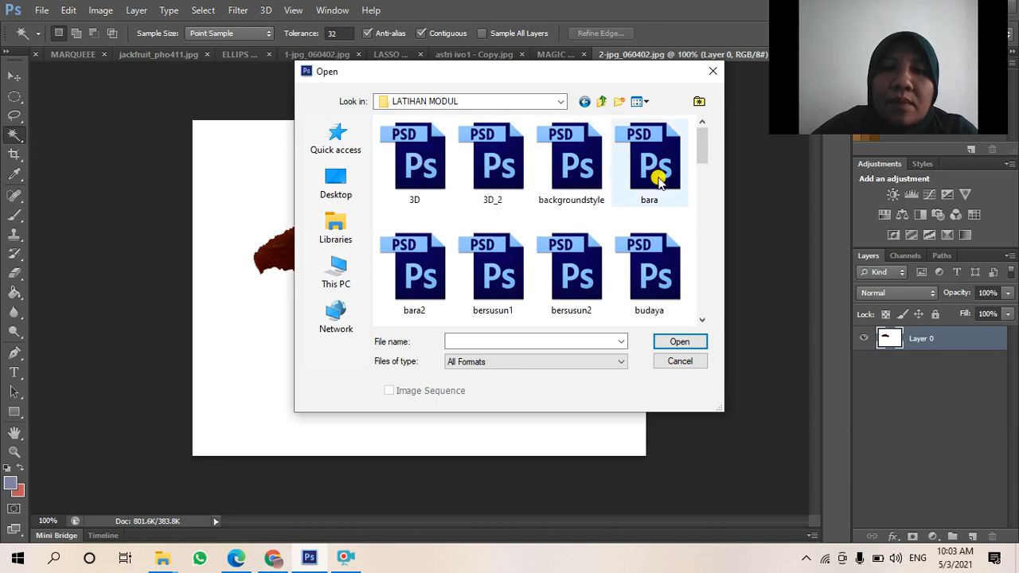
scroll(659, 182, "down", 3)
scroll(648, 230, "down", 3)
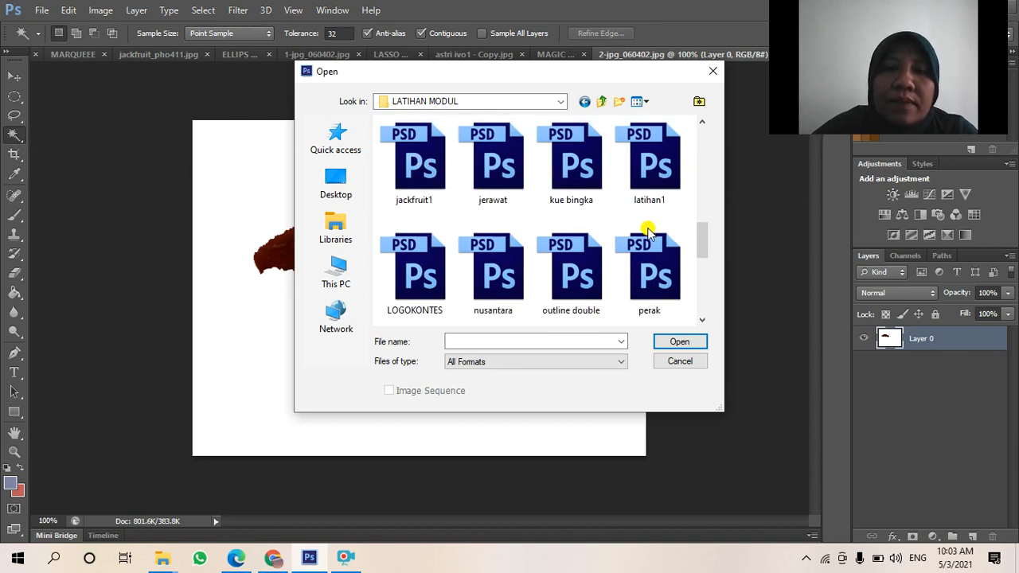
scroll(649, 231, "down", 1)
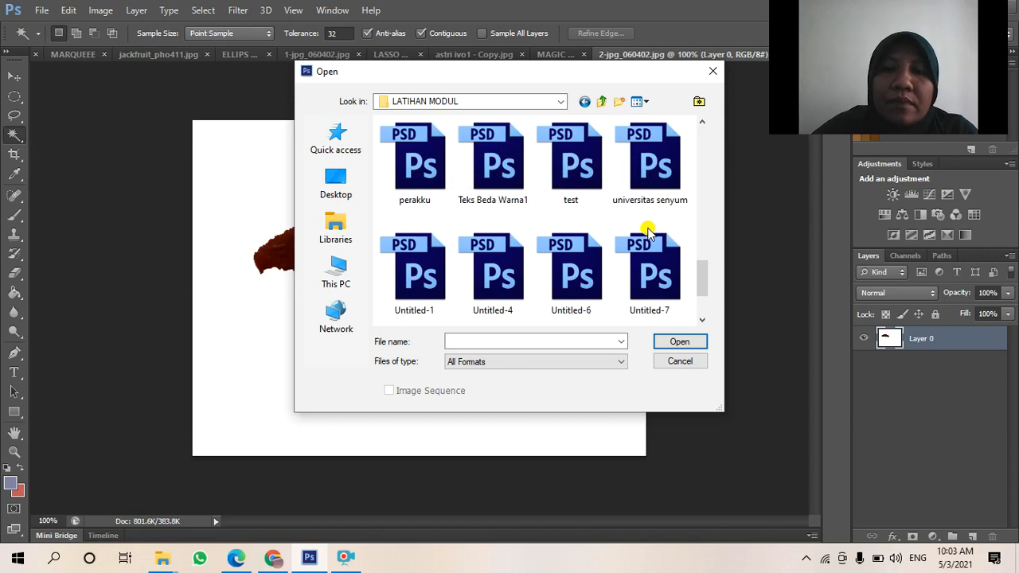
scroll(648, 231, "down", 1)
Find the jackfruit1 Photoshop file in the LATIHAN MODUL folder and open it.
scroll(648, 230, "up", 2)
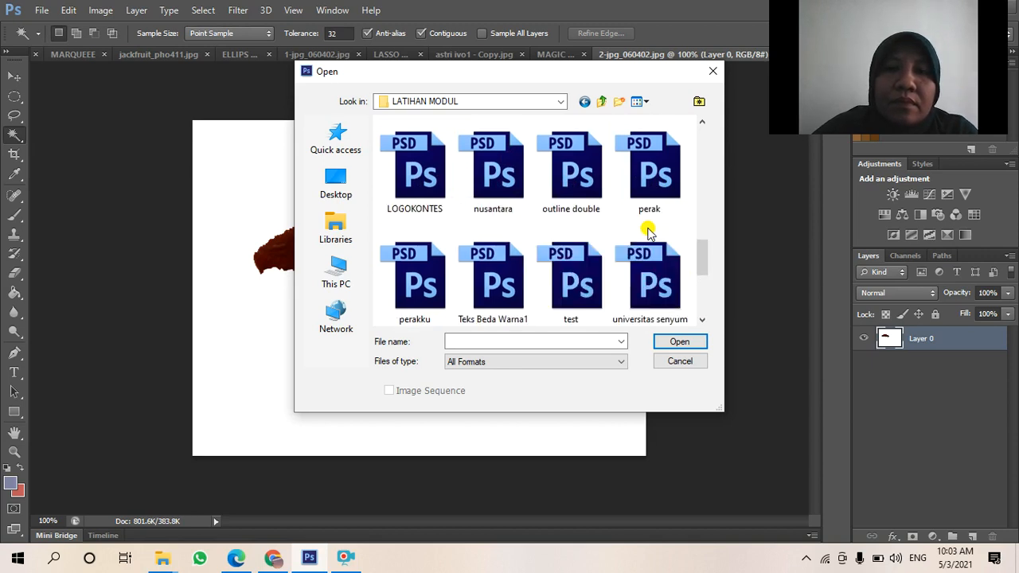
scroll(646, 219, "up", 1)
left_click(493, 171)
left_click(430, 170)
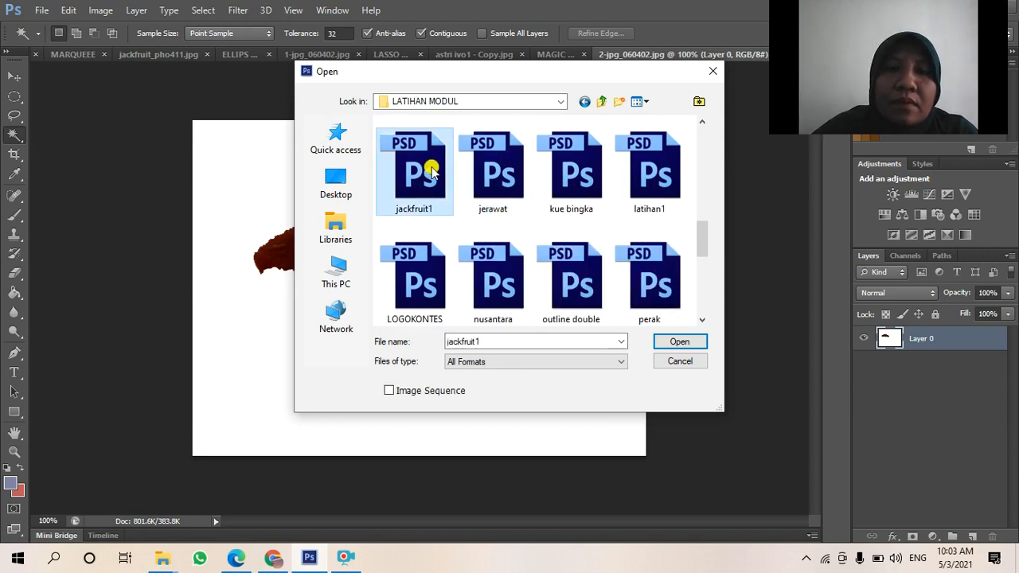
double_click(430, 170)
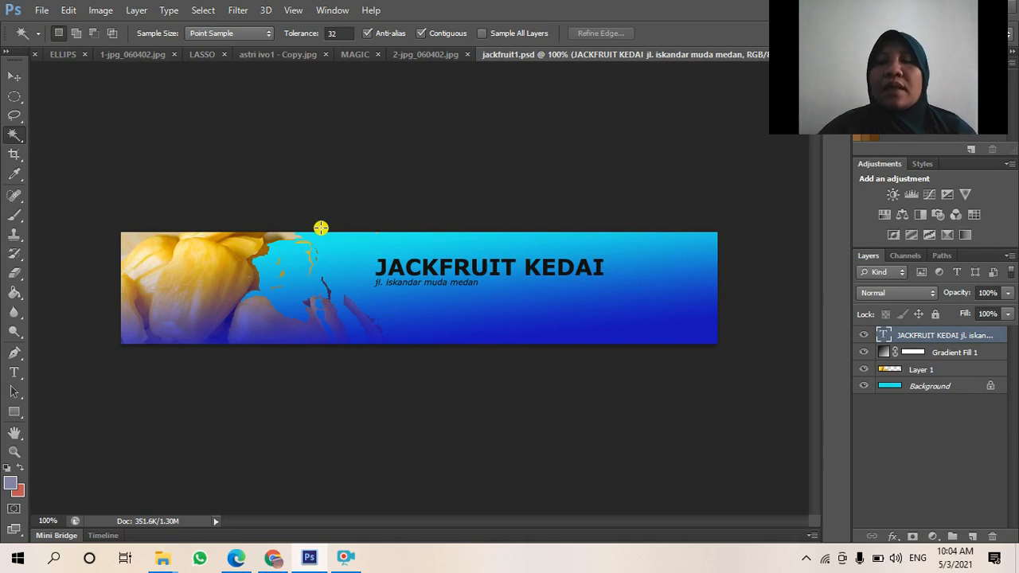
mouse_move(348, 563)
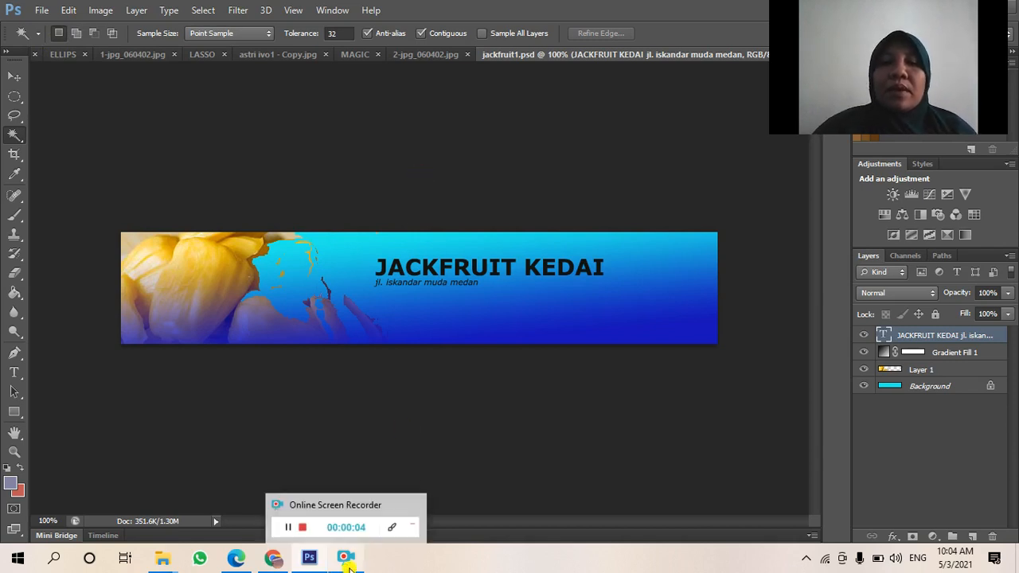
left_click(349, 563)
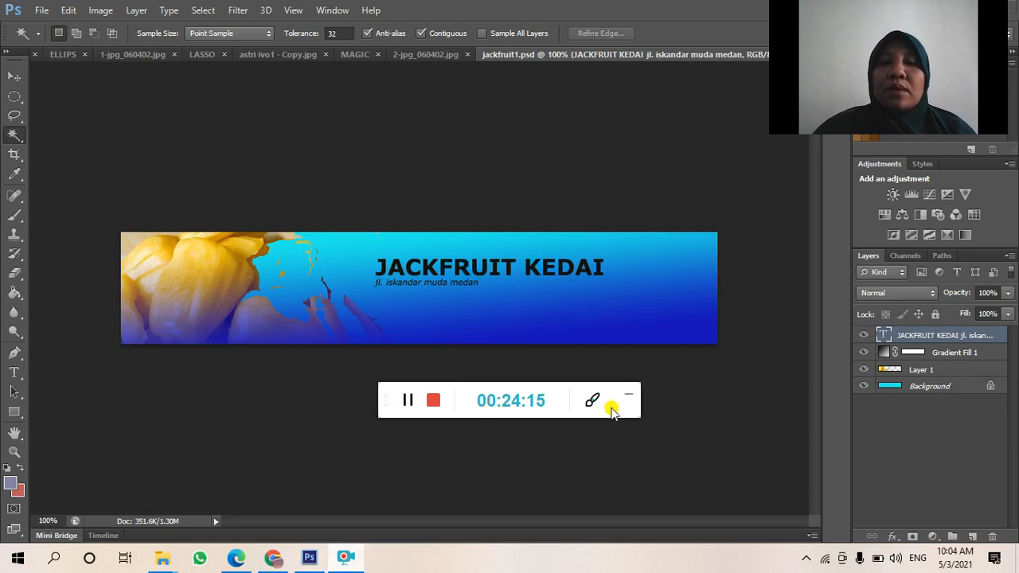